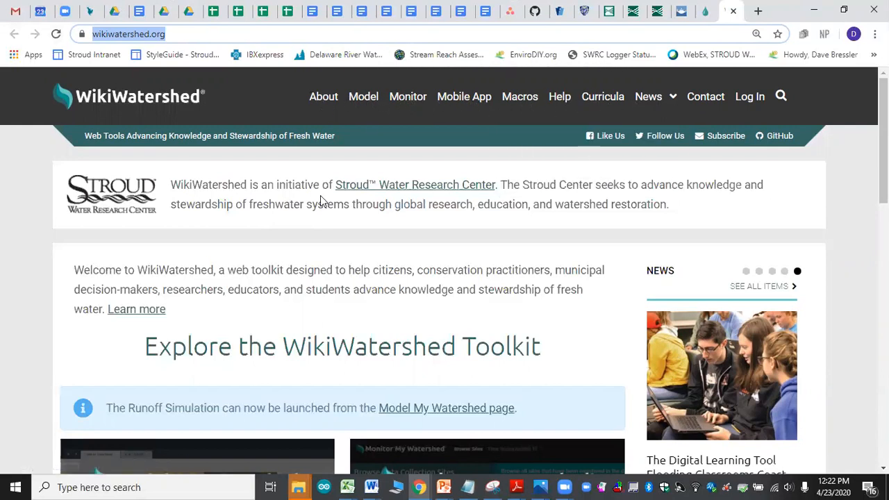
Step: Launch the Model My Watershed app from the WikiWatershed toolkit
{"action": "scroll", "coordinate": [330, 204], "scroll_direction": "down", "scroll_amount": 1}
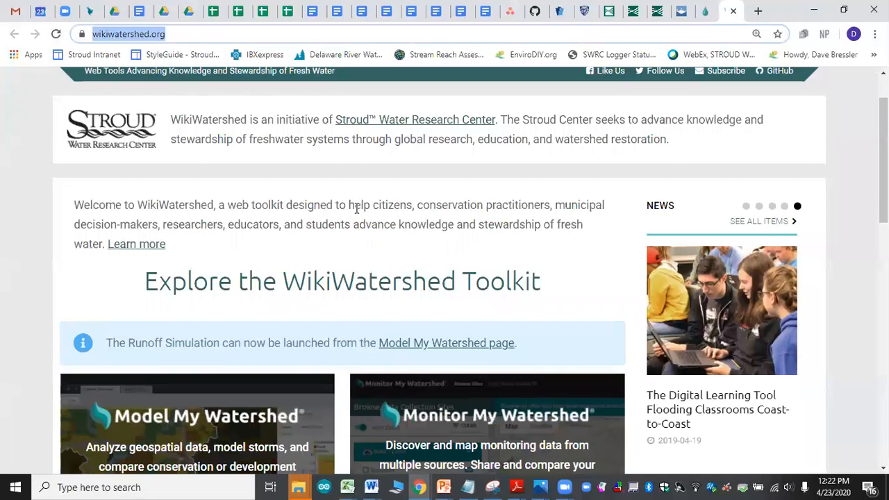
{"action": "scroll", "coordinate": [357, 208], "scroll_direction": "down", "scroll_amount": 2}
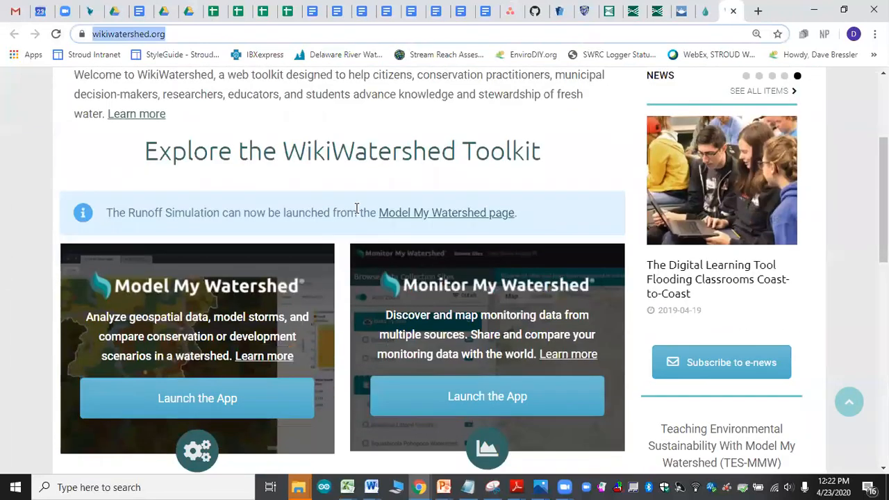
{"action": "scroll", "coordinate": [357, 209], "scroll_direction": "down", "scroll_amount": 1}
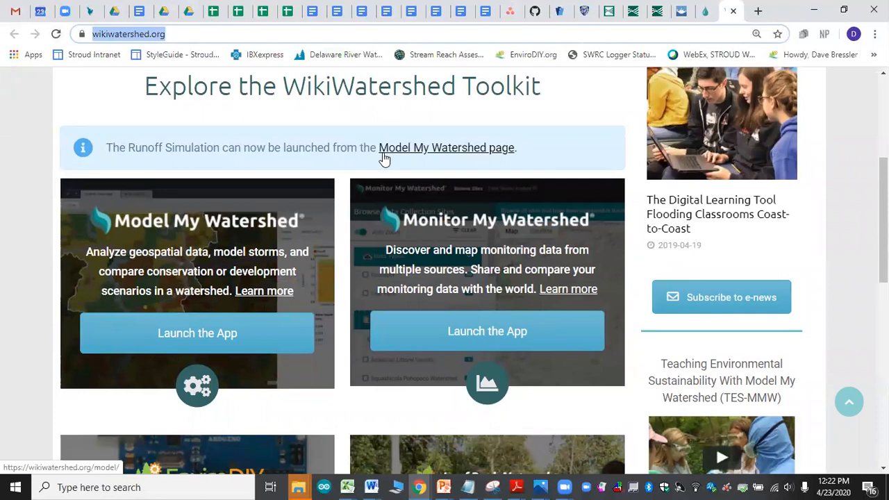
{"action": "scroll", "coordinate": [385, 159], "scroll_direction": "down", "scroll_amount": 1}
{"action": "scroll", "coordinate": [384, 159], "scroll_direction": "down", "scroll_amount": 1}
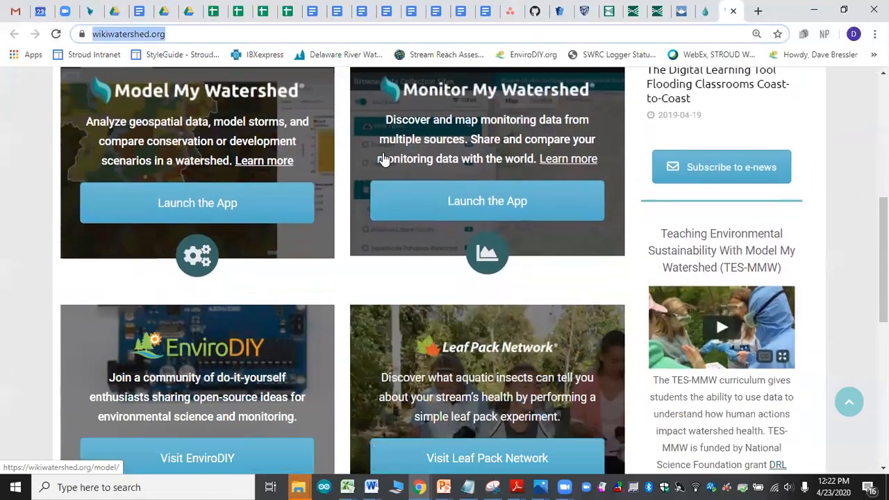
{"action": "scroll", "coordinate": [385, 159], "scroll_direction": "down", "scroll_amount": 5}
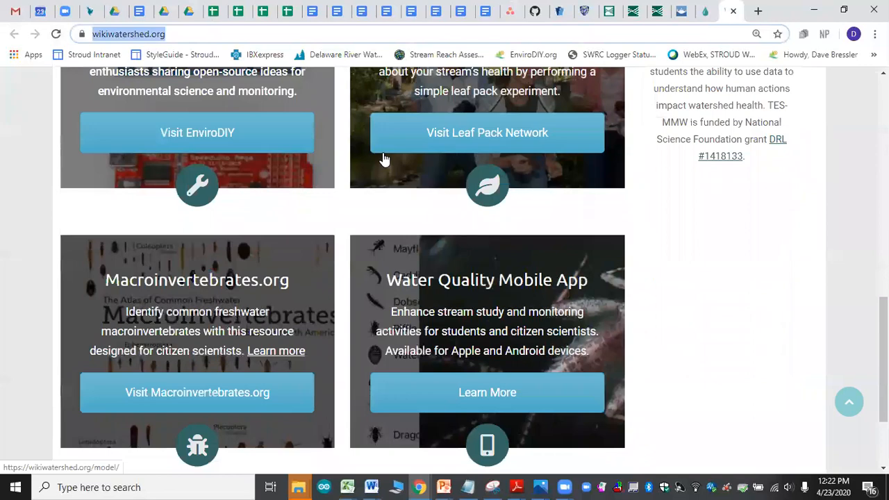
{"action": "scroll", "coordinate": [384, 159], "scroll_direction": "down", "scroll_amount": 2}
{"action": "scroll", "coordinate": [384, 159], "scroll_direction": "up", "scroll_amount": 4}
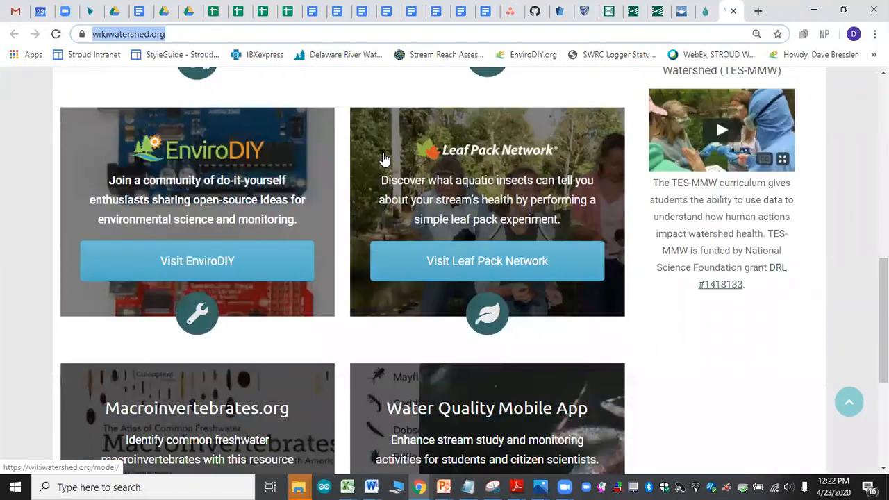
{"action": "scroll", "coordinate": [384, 160], "scroll_direction": "up", "scroll_amount": 5}
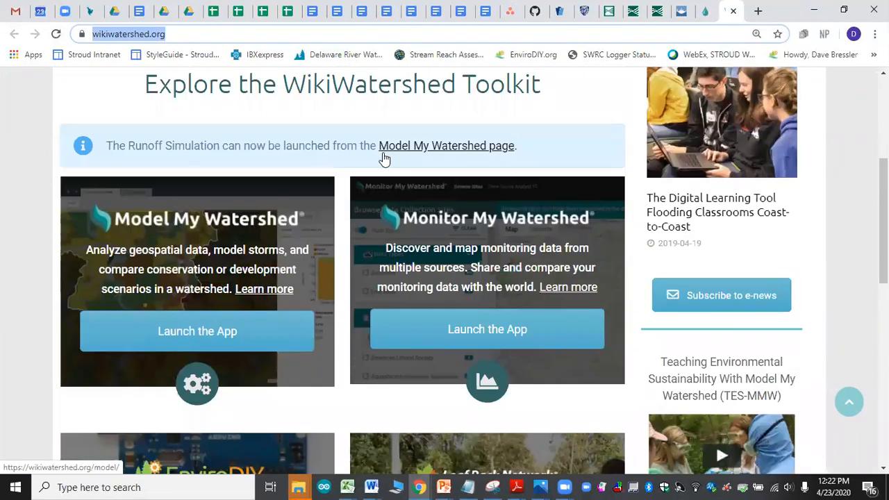
{"action": "left_click", "coordinate": [195, 331]}
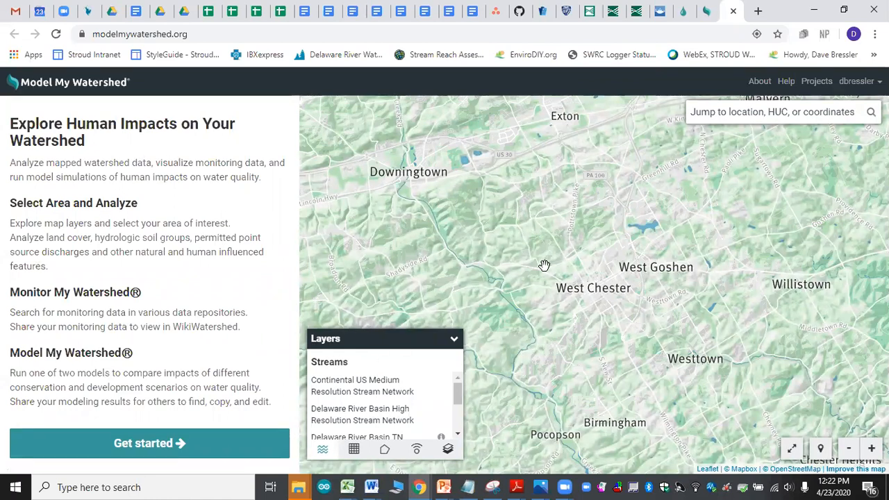
Step: Get started with area selection and jump the map to Waterloo Mills, Easttown Twp, PA, USA
{"action": "left_click", "coordinate": [695, 111]}
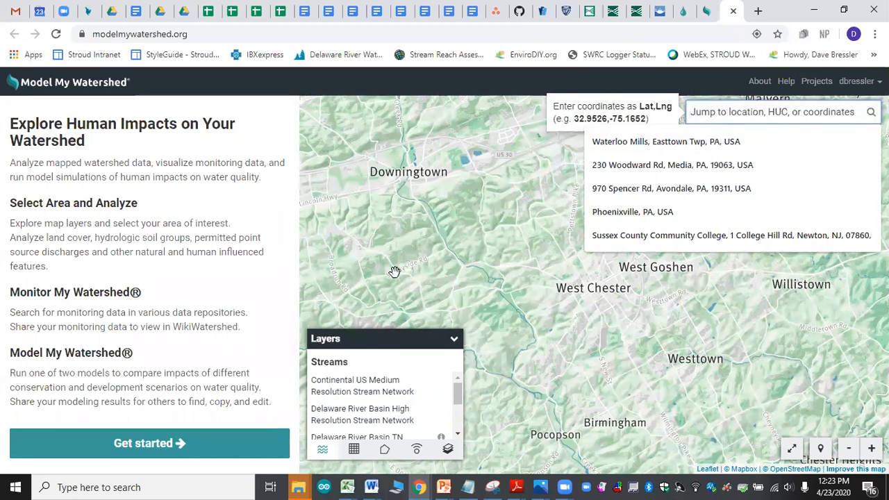
{"action": "left_click", "coordinate": [196, 449]}
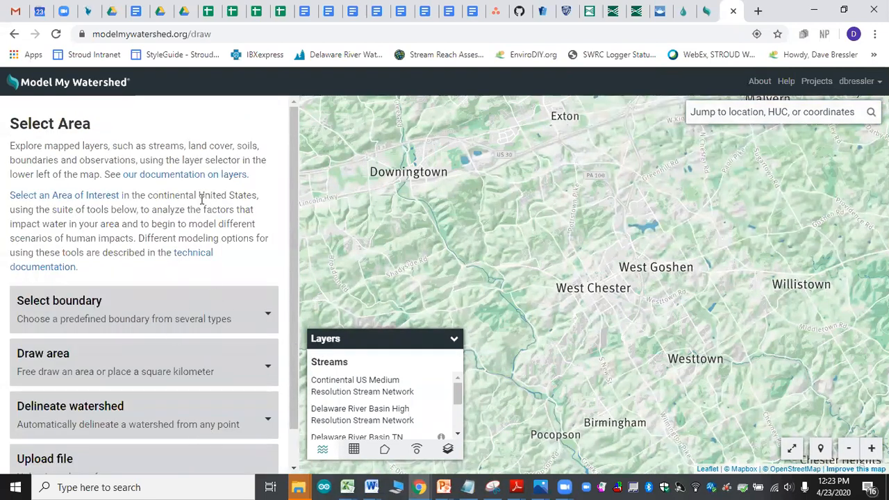
{"action": "left_click", "coordinate": [711, 113]}
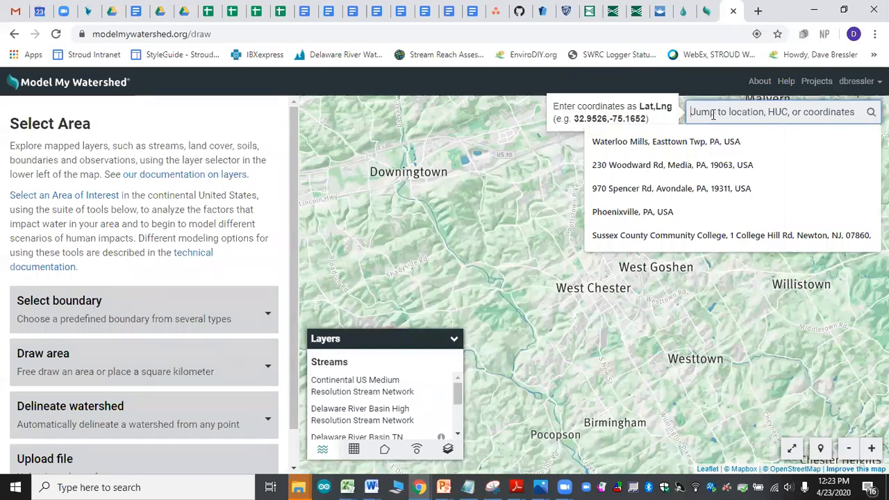
{"action": "type", "text": "W"}
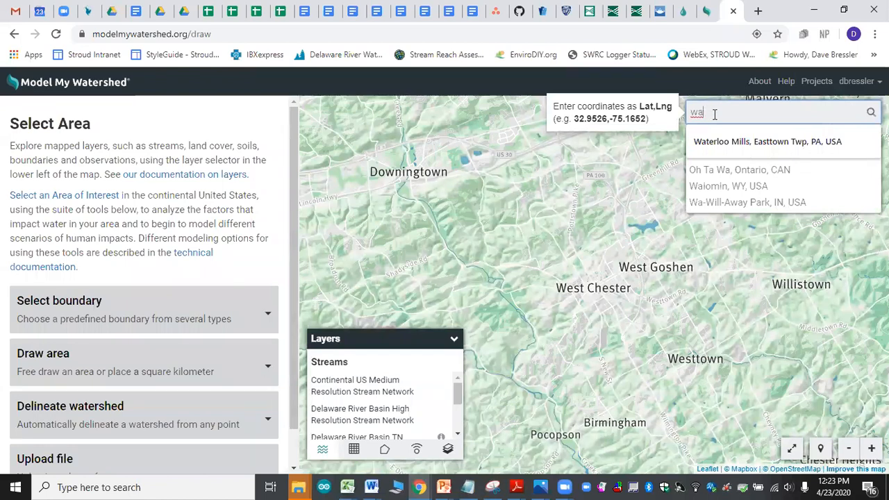
{"action": "left_click", "coordinate": [744, 142]}
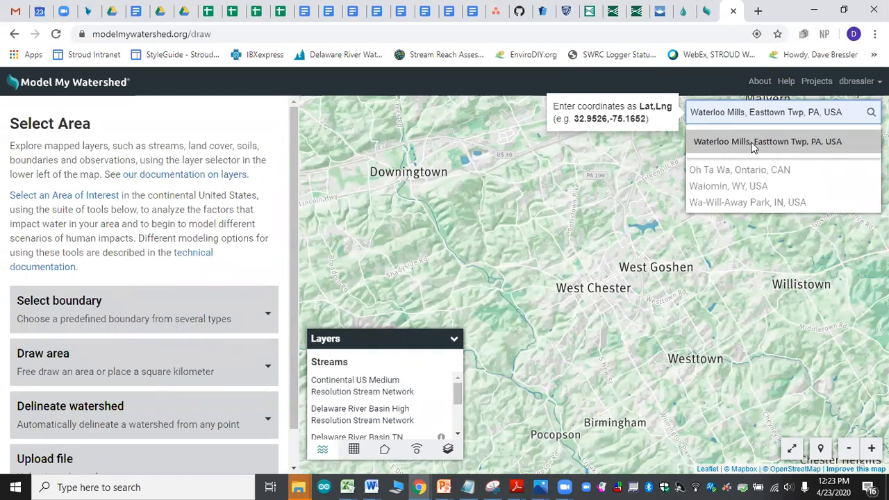
{"action": "left_click", "coordinate": [752, 142]}
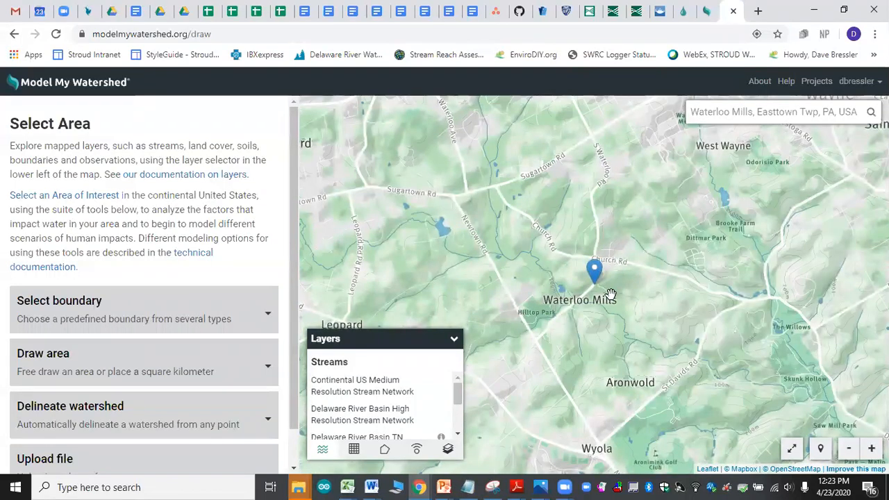
Step: Examine where the Waterloo Mills marker lies within the surrounding region and its local roads and streams
{"action": "left_click_drag", "start_coordinate": [615, 320], "coordinate": [648, 323]}
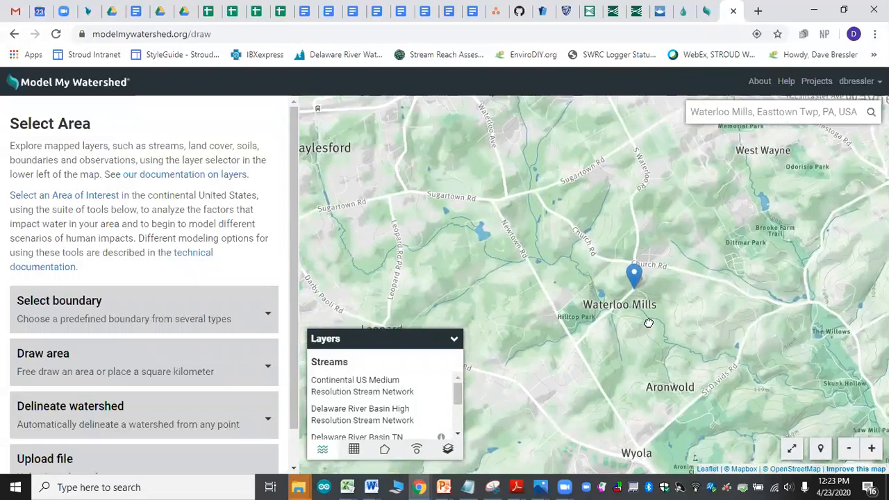
{"action": "scroll", "coordinate": [648, 323], "scroll_direction": "down", "scroll_amount": 3}
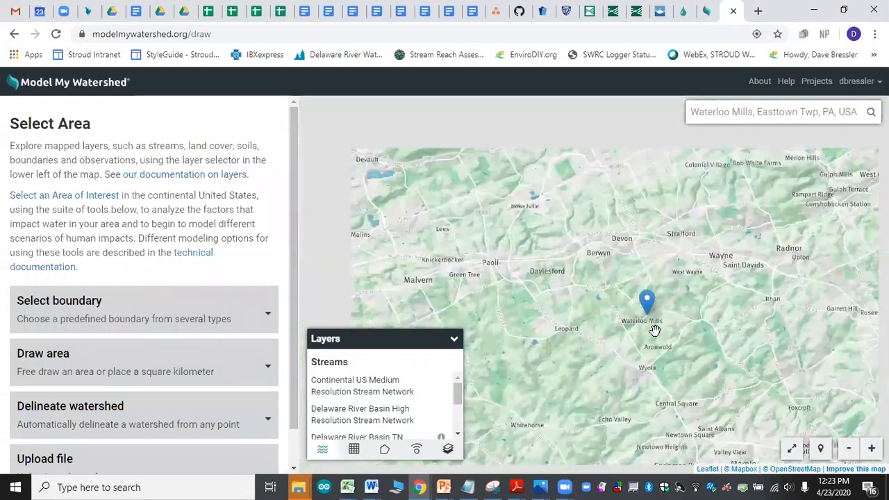
{"action": "scroll", "coordinate": [654, 331], "scroll_direction": "down", "scroll_amount": 2}
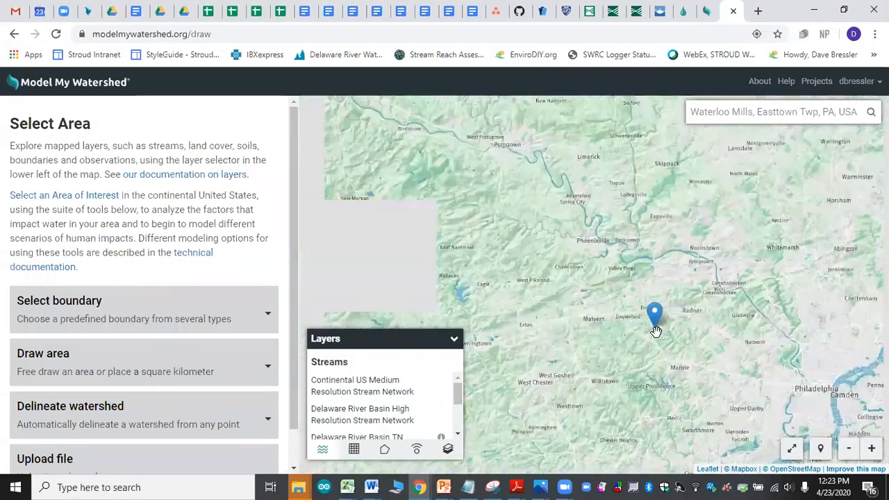
{"action": "scroll", "coordinate": [655, 332], "scroll_direction": "down", "scroll_amount": 3}
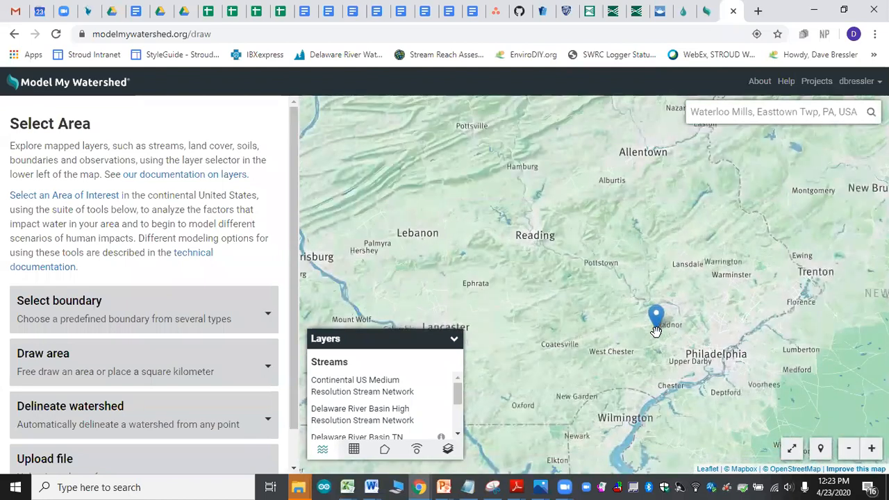
{"action": "scroll", "coordinate": [655, 331], "scroll_direction": "down", "scroll_amount": 1}
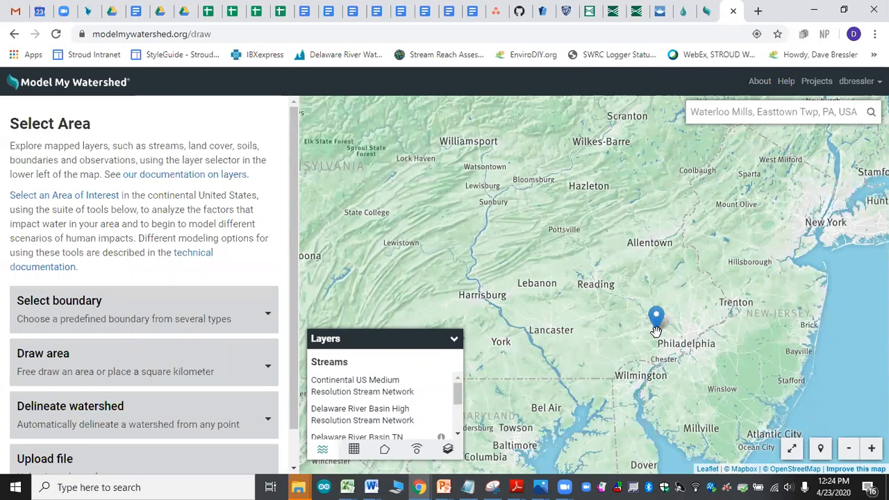
{"action": "scroll", "coordinate": [656, 331], "scroll_direction": "up", "scroll_amount": 4}
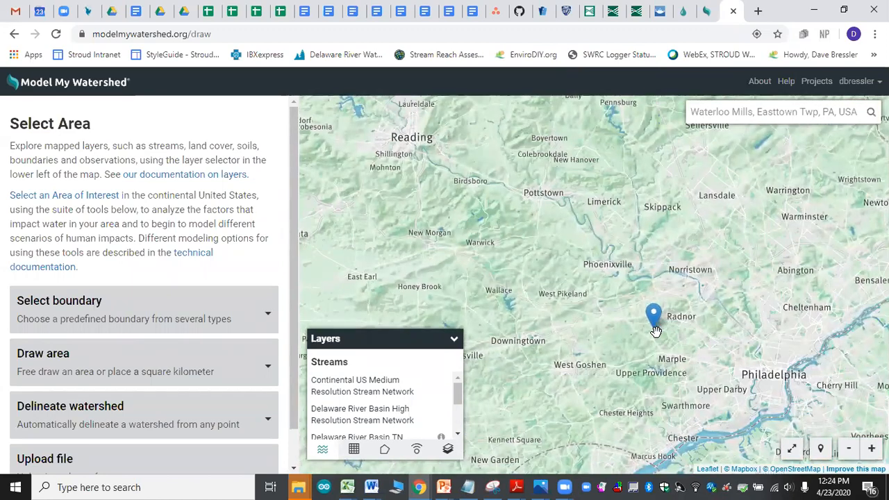
{"action": "scroll", "coordinate": [655, 332], "scroll_direction": "up", "scroll_amount": 2}
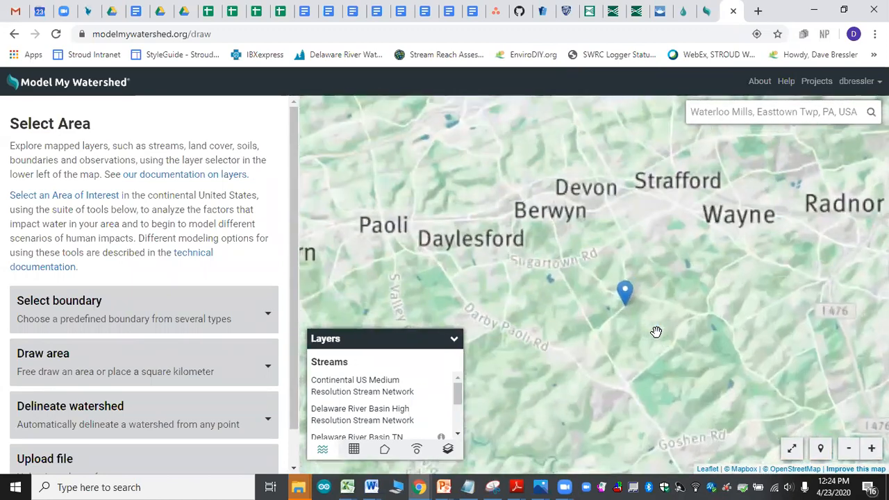
{"action": "left_click_drag", "start_coordinate": [623, 333], "coordinate": [651, 336]}
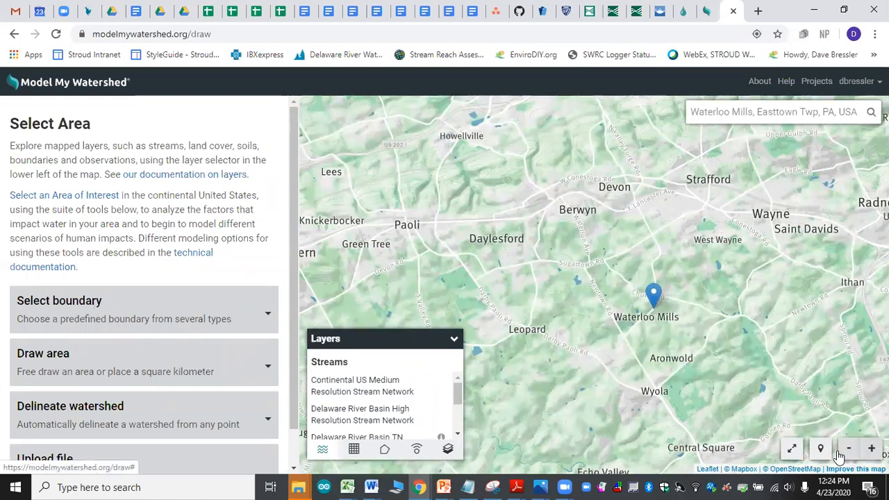
{"action": "scroll", "coordinate": [647, 336], "scroll_direction": "up", "scroll_amount": 1}
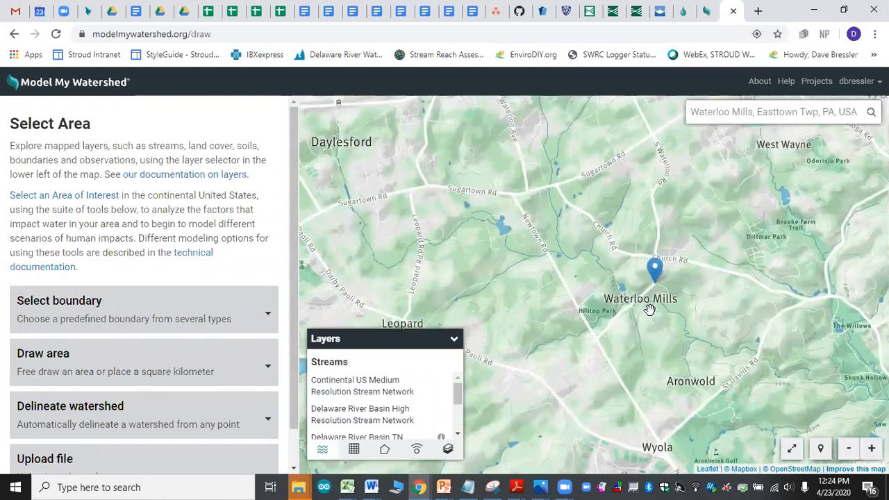
{"action": "left_click_drag", "start_coordinate": [654, 313], "coordinate": [651, 308]}
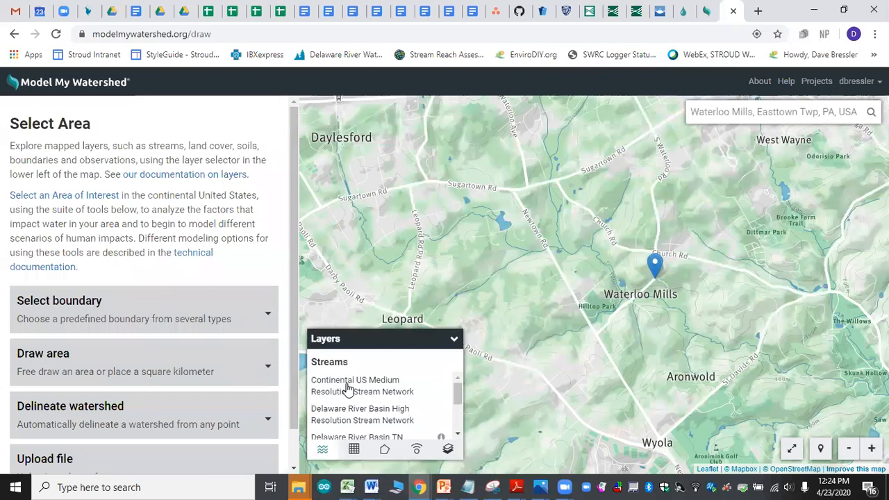
Step: Turn on the Continental US Medium Resolution Stream Network layer and view its extent across the country
{"action": "left_click", "coordinate": [347, 389]}
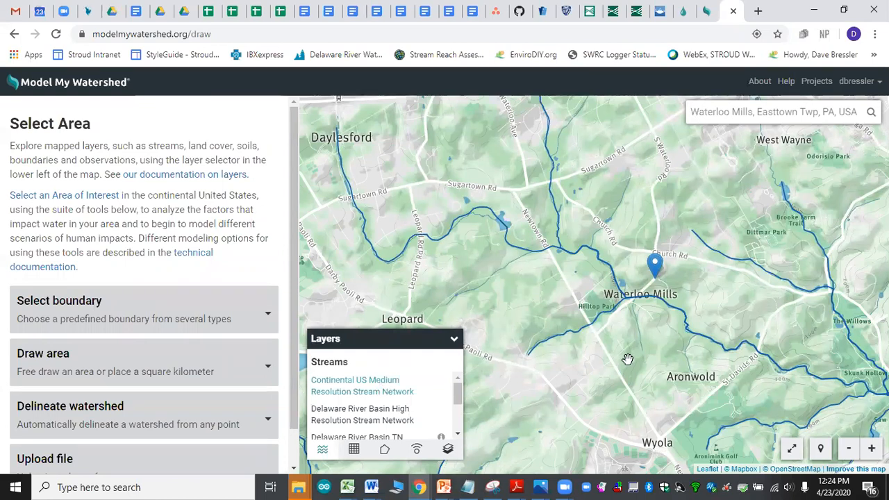
{"action": "scroll", "coordinate": [627, 359], "scroll_direction": "down", "scroll_amount": 2}
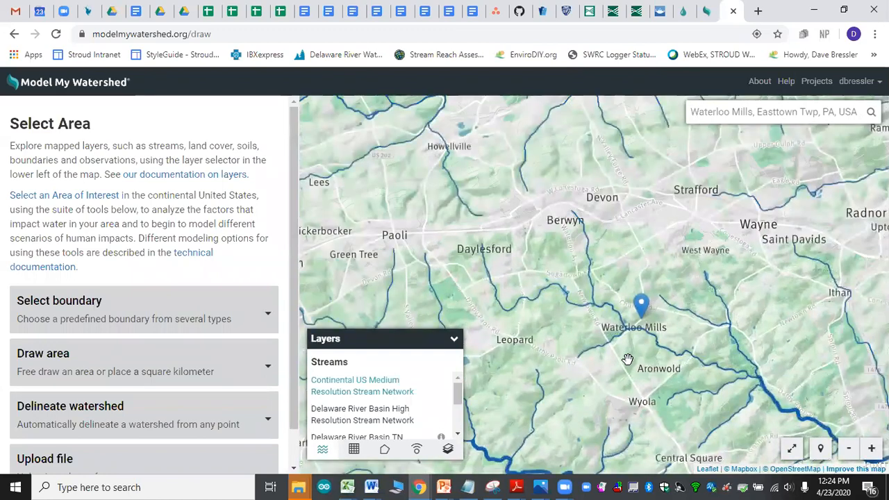
{"action": "scroll", "coordinate": [627, 359], "scroll_direction": "down", "scroll_amount": 2}
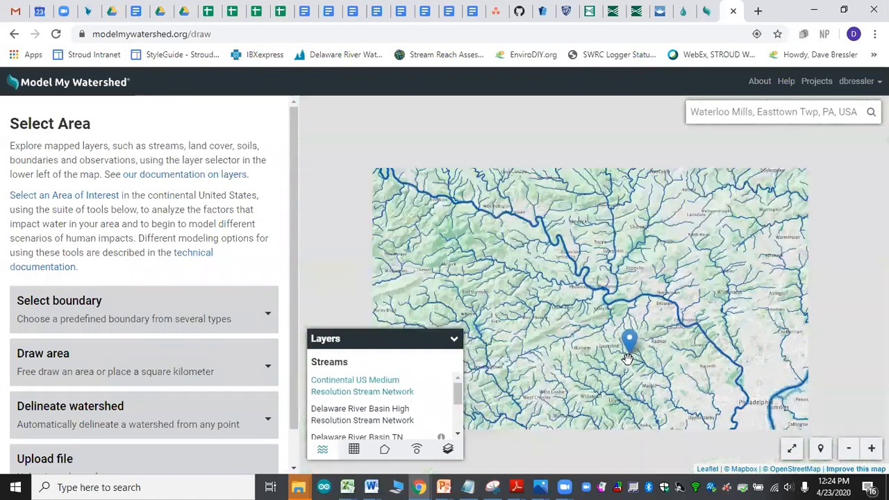
{"action": "scroll", "coordinate": [628, 359], "scroll_direction": "down", "scroll_amount": 1}
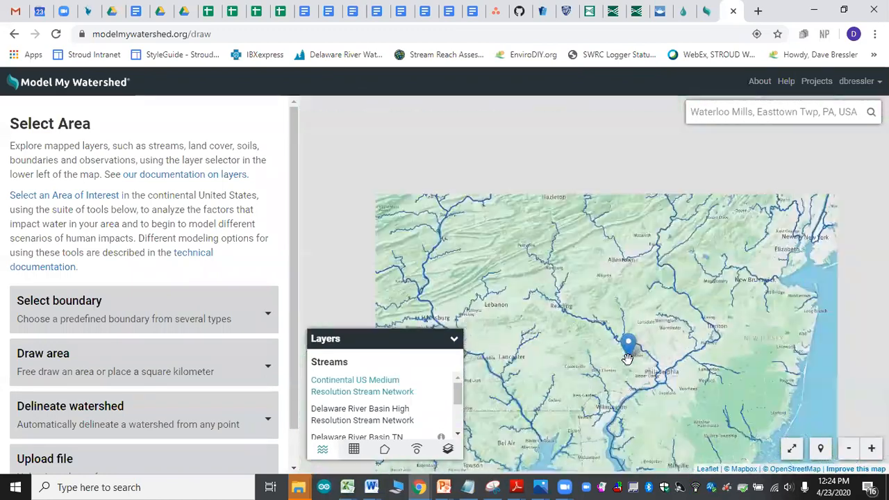
{"action": "scroll", "coordinate": [627, 359], "scroll_direction": "down", "scroll_amount": 2}
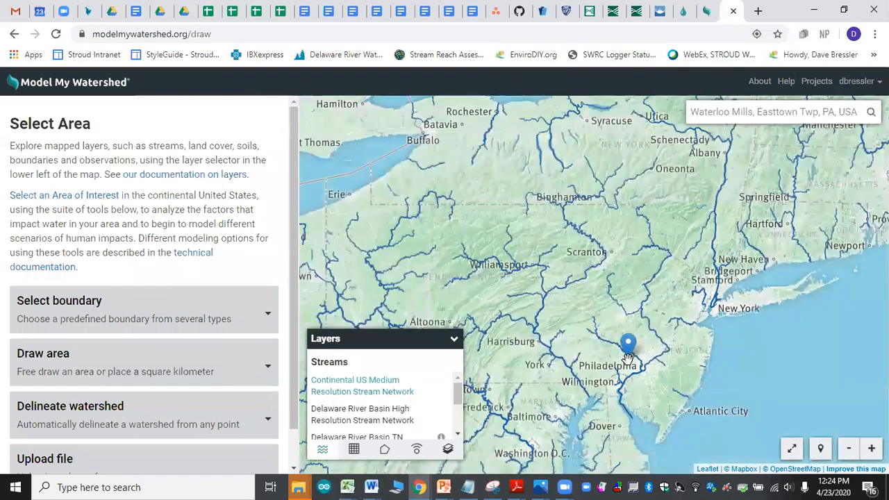
{"action": "scroll", "coordinate": [627, 359], "scroll_direction": "down", "scroll_amount": 2}
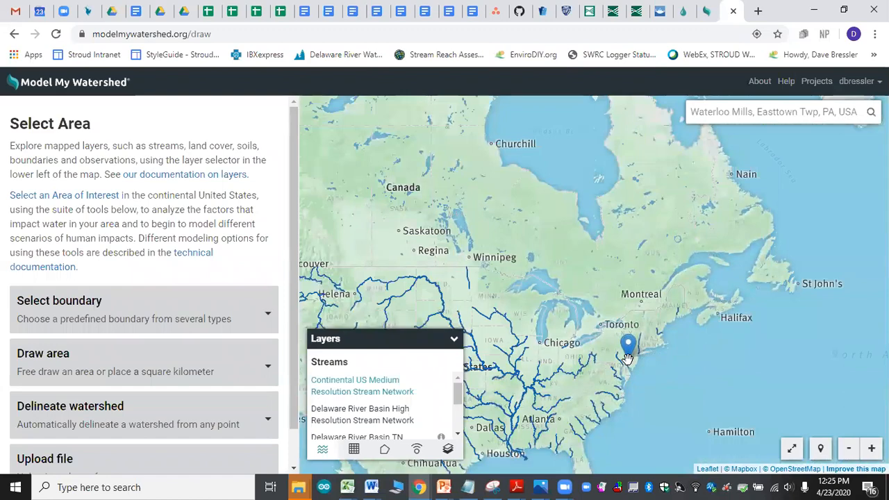
Step: Examine the mapped streams around Waterloo Mills and follow the main channel downstream toward Foxcroft
{"action": "scroll", "coordinate": [627, 359], "scroll_direction": "up", "scroll_amount": 4}
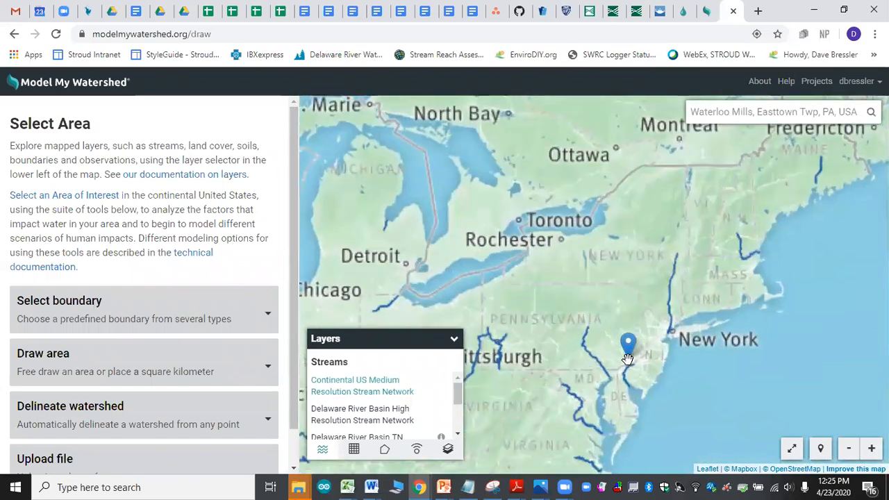
{"action": "scroll", "coordinate": [627, 359], "scroll_direction": "up", "scroll_amount": 2}
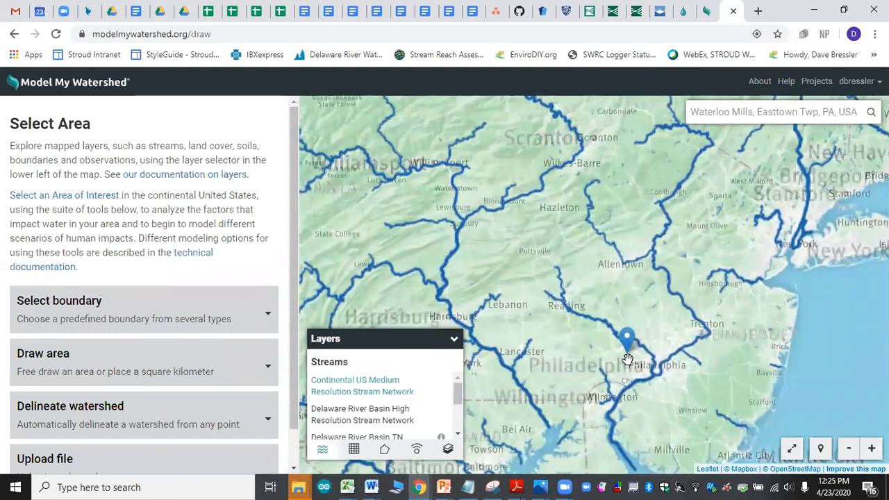
{"action": "scroll", "coordinate": [627, 359], "scroll_direction": "up", "scroll_amount": 1}
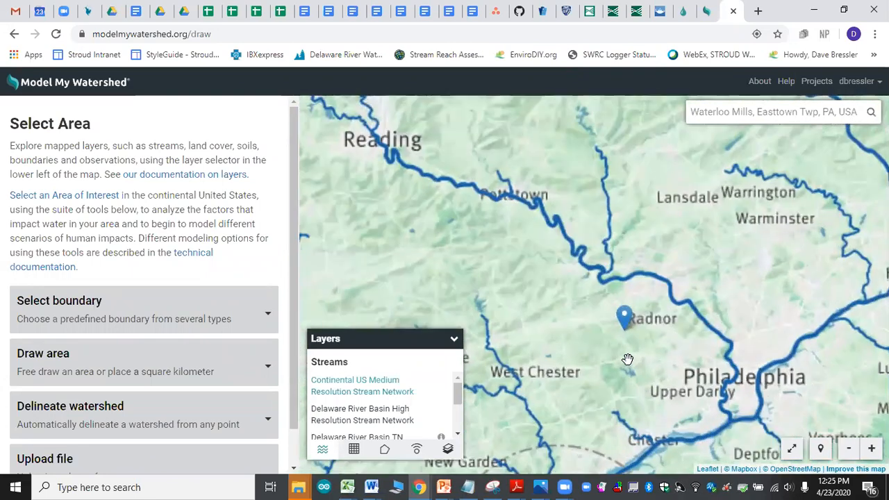
{"action": "scroll", "coordinate": [627, 359], "scroll_direction": "up", "scroll_amount": 1}
{"action": "scroll", "coordinate": [627, 359], "scroll_direction": "up", "scroll_amount": 1}
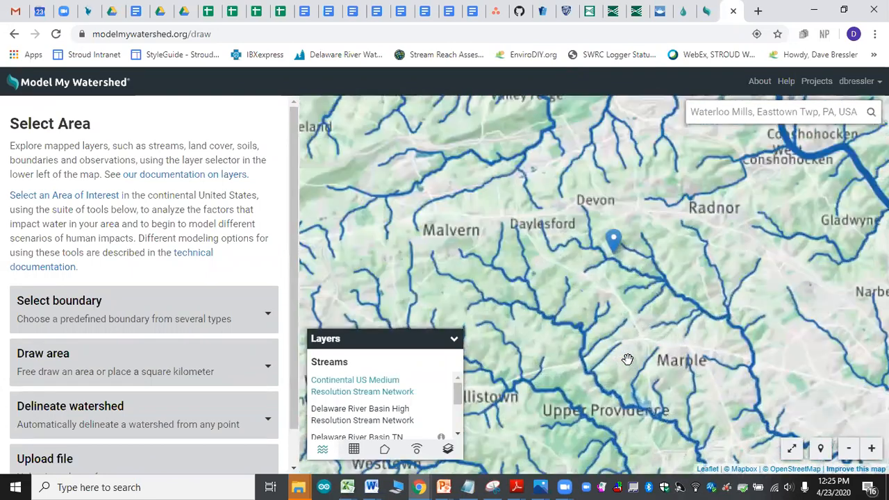
{"action": "scroll", "coordinate": [627, 359], "scroll_direction": "up", "scroll_amount": 1}
{"action": "left_click_drag", "start_coordinate": [617, 256], "coordinate": [603, 382]}
{"action": "left_click_drag", "start_coordinate": [829, 371], "coordinate": [721, 341]}
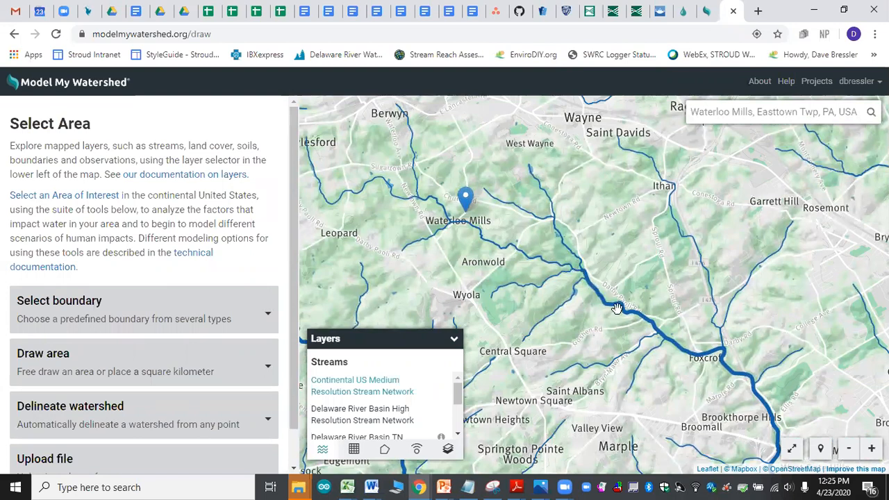
Step: Follow the main channel downstream from Foxcroft past Upper Darby to where it joins the Delaware River near Essington
{"action": "left_click_drag", "start_coordinate": [648, 319], "coordinate": [630, 288]}
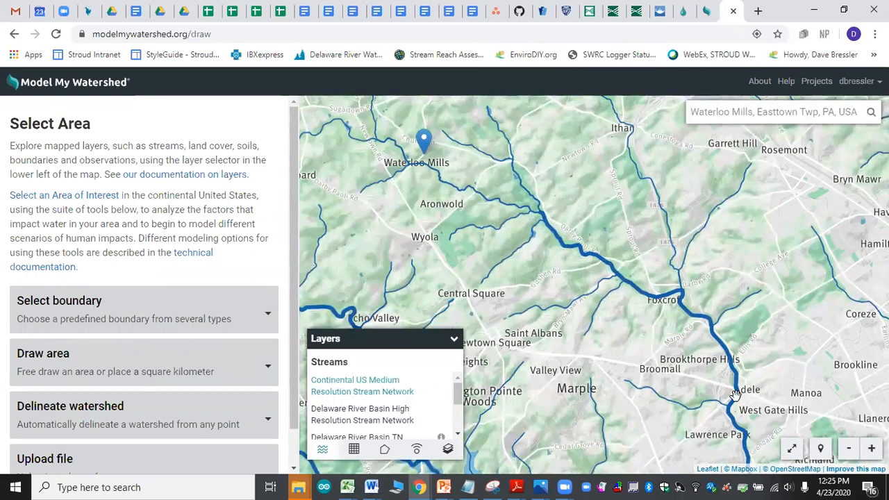
{"action": "left_click_drag", "start_coordinate": [736, 394], "coordinate": [688, 292]}
{"action": "left_click_drag", "start_coordinate": [698, 368], "coordinate": [663, 279]}
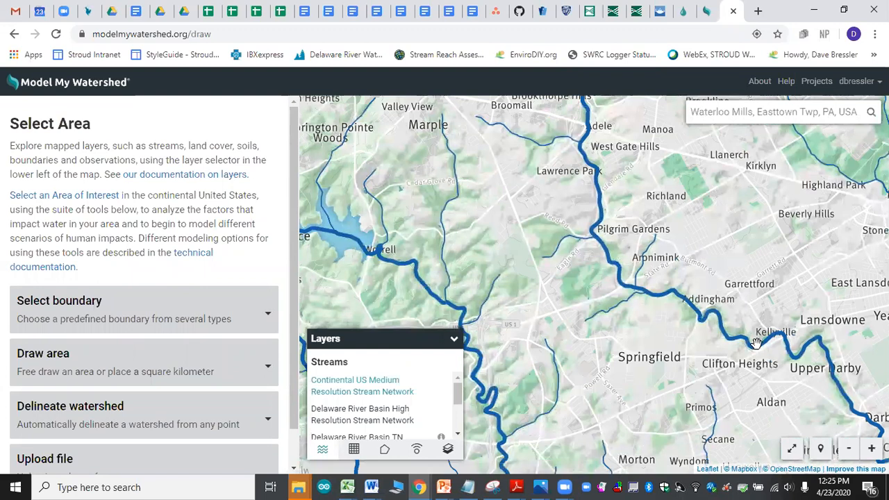
{"action": "left_click_drag", "start_coordinate": [755, 344], "coordinate": [506, 213]}
{"action": "left_click_drag", "start_coordinate": [622, 327], "coordinate": [585, 159]}
{"action": "left_click_drag", "start_coordinate": [606, 284], "coordinate": [714, 165]}
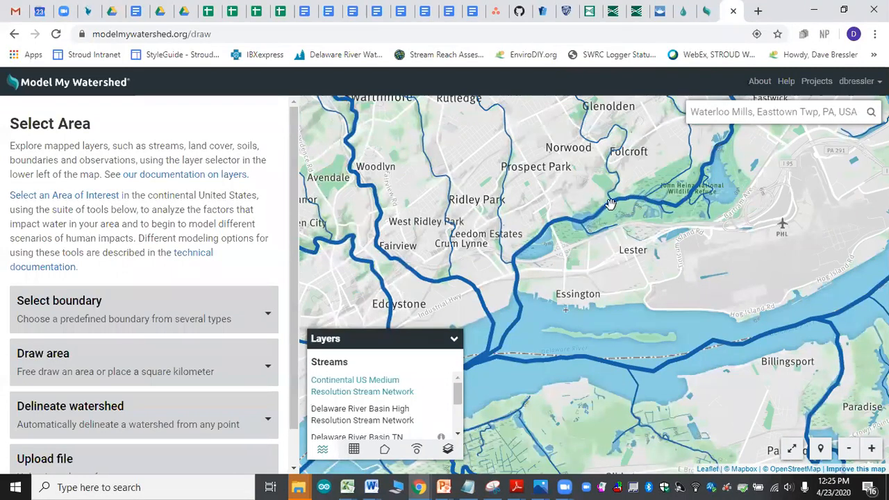
{"action": "left_click_drag", "start_coordinate": [510, 311], "coordinate": [529, 280]}
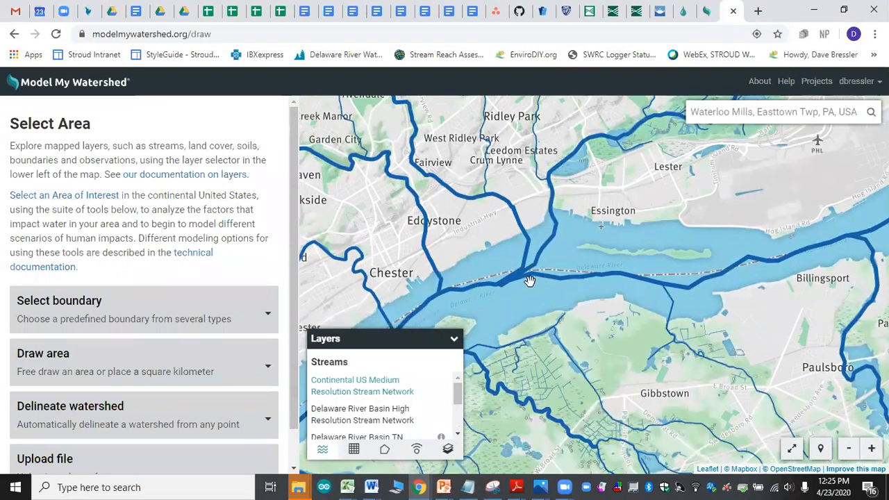
{"action": "left_click_drag", "start_coordinate": [577, 189], "coordinate": [561, 318]}
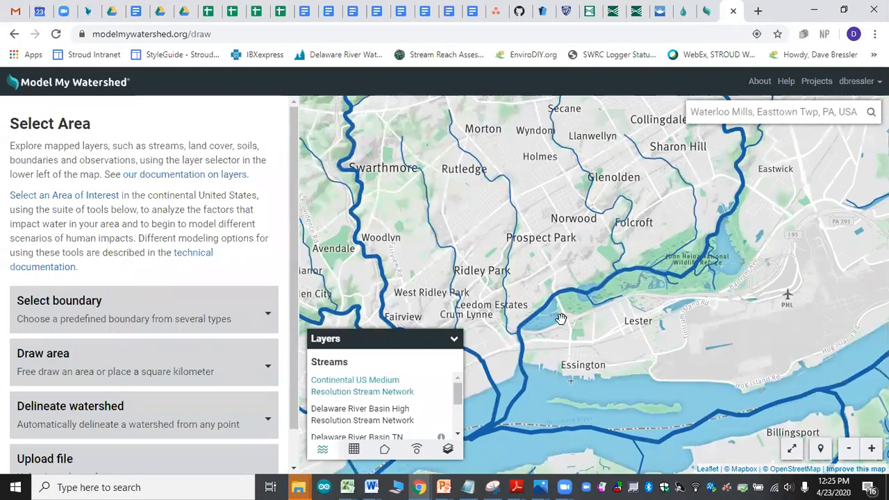
Step: Trace the creek at a wider scale from Waterloo Mills toward the Philadelphia area and back to its headwaters around the marker
{"action": "scroll", "coordinate": [611, 208], "scroll_direction": "down", "scroll_amount": 1}
{"action": "left_click_drag", "start_coordinate": [585, 171], "coordinate": [635, 277]}
{"action": "left_click_drag", "start_coordinate": [578, 228], "coordinate": [607, 309]}
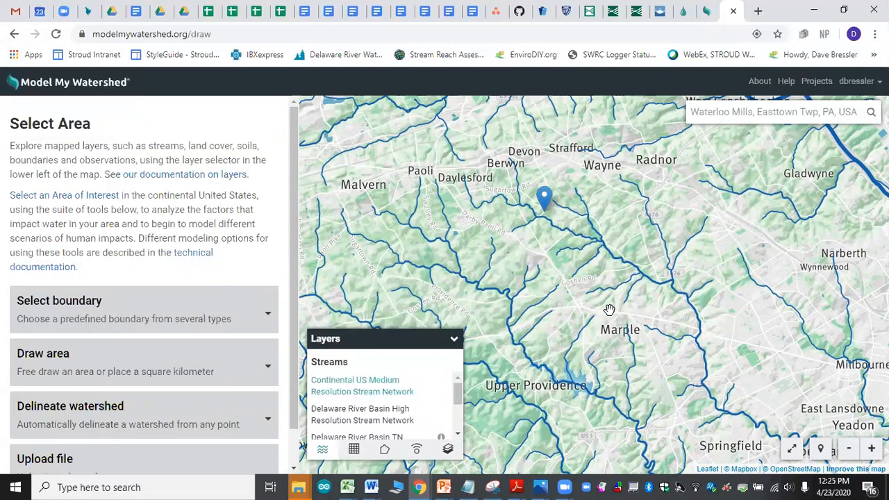
{"action": "left_click_drag", "start_coordinate": [698, 319], "coordinate": [571, 170]}
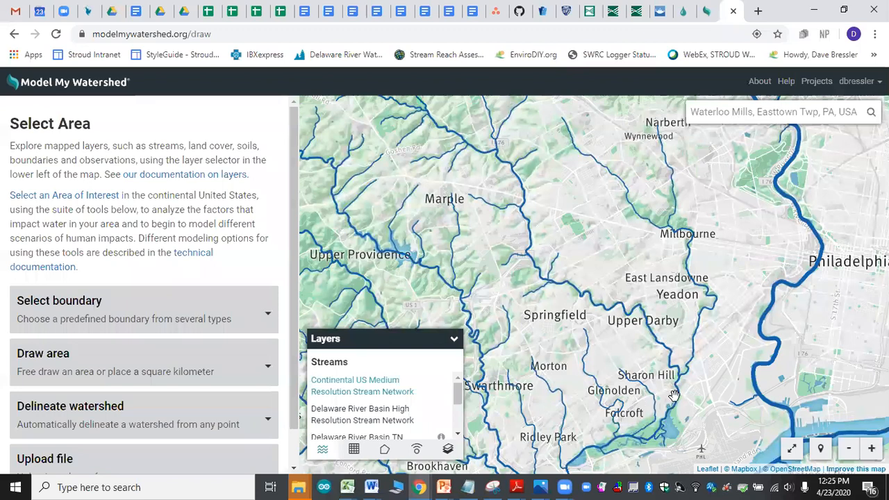
{"action": "left_click_drag", "start_coordinate": [665, 385], "coordinate": [660, 377]}
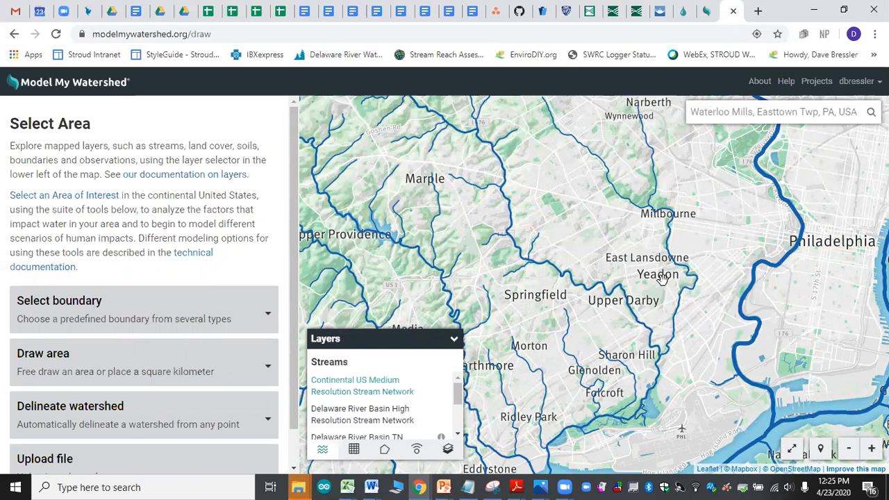
{"action": "mouse_move", "coordinate": [538, 271]}
{"action": "left_mouse_down"}
{"action": "mouse_move", "coordinate": [629, 284]}
{"action": "mouse_move", "coordinate": [647, 332]}
{"action": "mouse_move", "coordinate": [634, 357]}
{"action": "mouse_move", "coordinate": [659, 382]}
{"action": "left_mouse_up"}
{"action": "left_click_drag", "start_coordinate": [600, 325], "coordinate": [619, 320]}
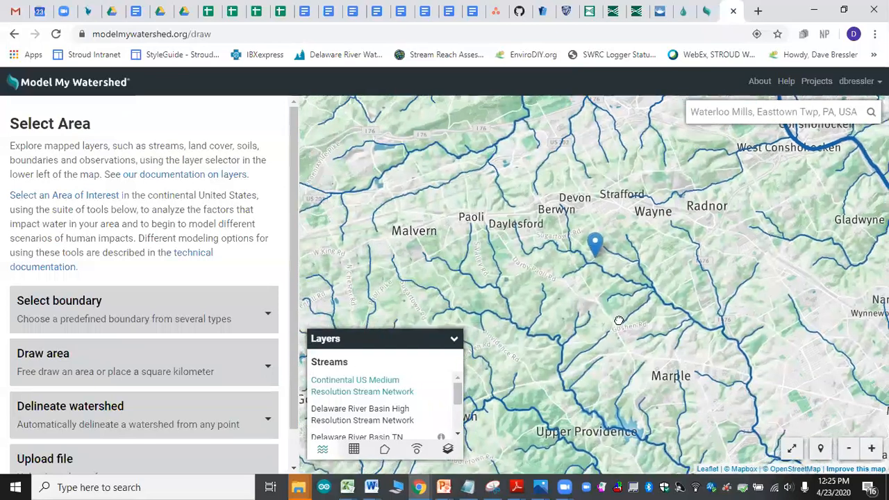
{"action": "scroll", "coordinate": [587, 255], "scroll_direction": "up", "scroll_amount": 1}
{"action": "left_click_drag", "start_coordinate": [583, 253], "coordinate": [644, 313]}
{"action": "scroll", "coordinate": [600, 273], "scroll_direction": "up", "scroll_amount": 1}
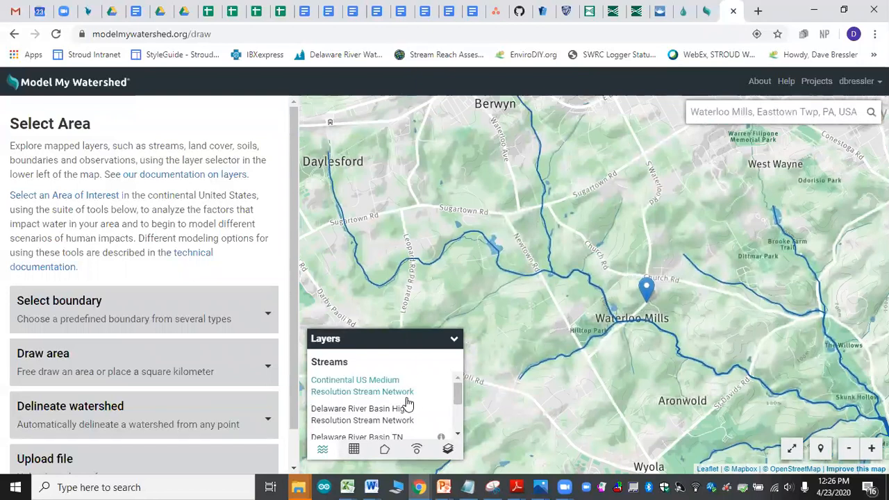
Step: Replace the Continental US Medium Resolution Stream Network layer with the Delaware River Basin High Resolution Stream Network layer
{"action": "left_click", "coordinate": [376, 393]}
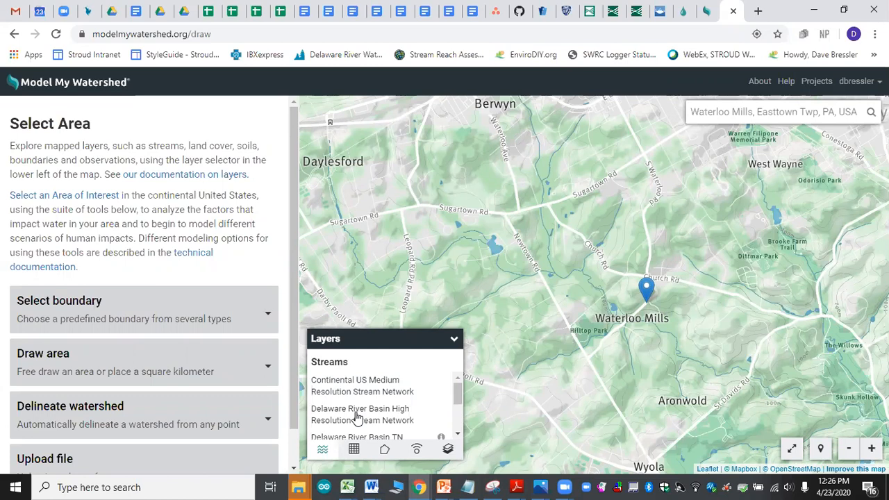
{"action": "left_click", "coordinate": [356, 417]}
{"action": "left_click_drag", "start_coordinate": [548, 307], "coordinate": [645, 397]}
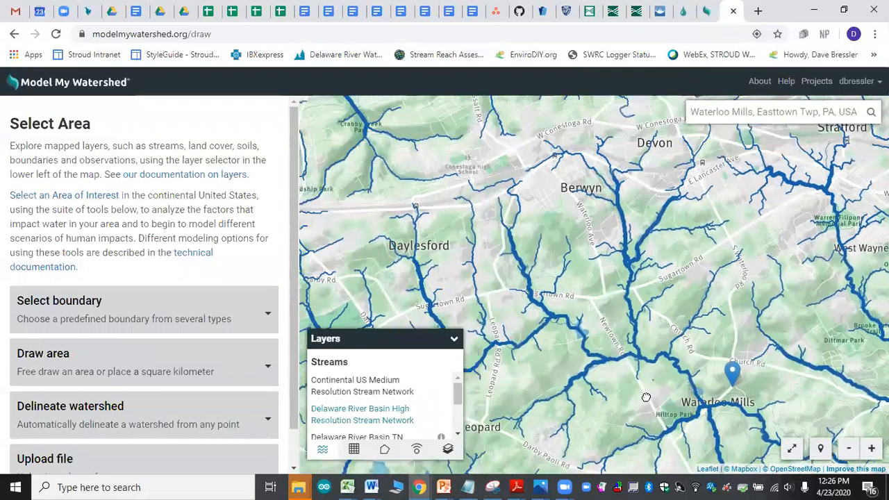
Step: Examine the high-resolution headwater streams around Berwyn and Devon at street level and their course down to Waterloo Mills
{"action": "left_click_drag", "start_coordinate": [581, 260], "coordinate": [584, 338]}
{"action": "scroll", "coordinate": [594, 280], "scroll_direction": "up", "scroll_amount": 1}
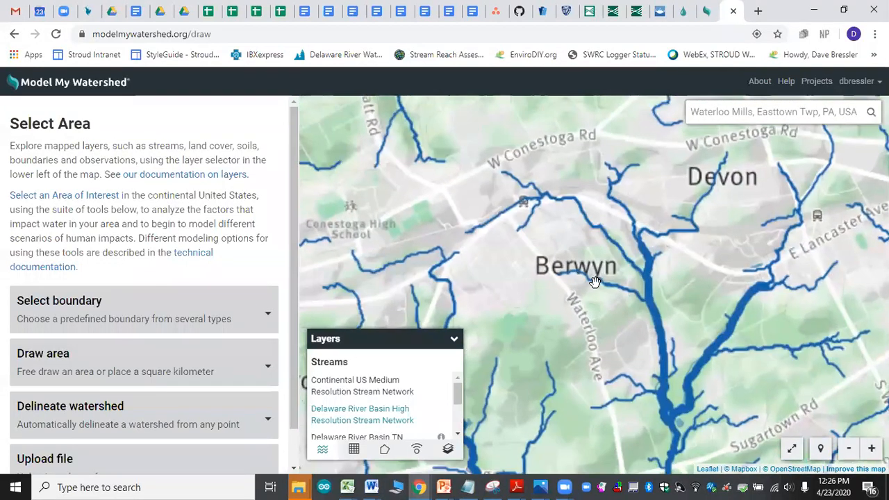
{"action": "scroll", "coordinate": [608, 235], "scroll_direction": "up", "scroll_amount": 1}
{"action": "left_click_drag", "start_coordinate": [608, 235], "coordinate": [637, 290]}
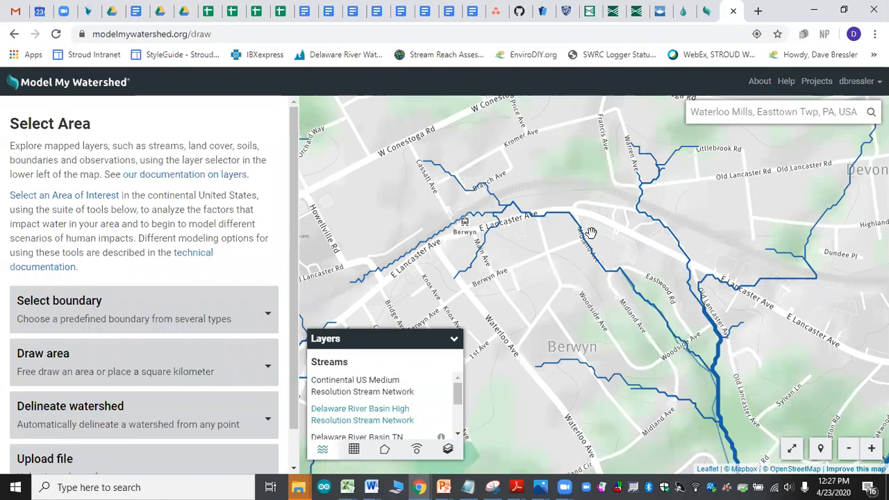
{"action": "left_click_drag", "start_coordinate": [580, 344], "coordinate": [574, 288]}
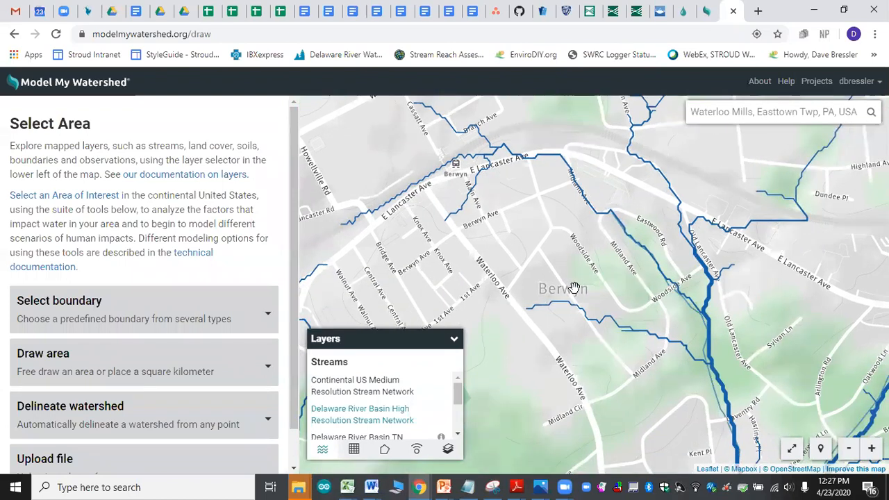
{"action": "scroll", "coordinate": [573, 289], "scroll_direction": "down", "scroll_amount": 1}
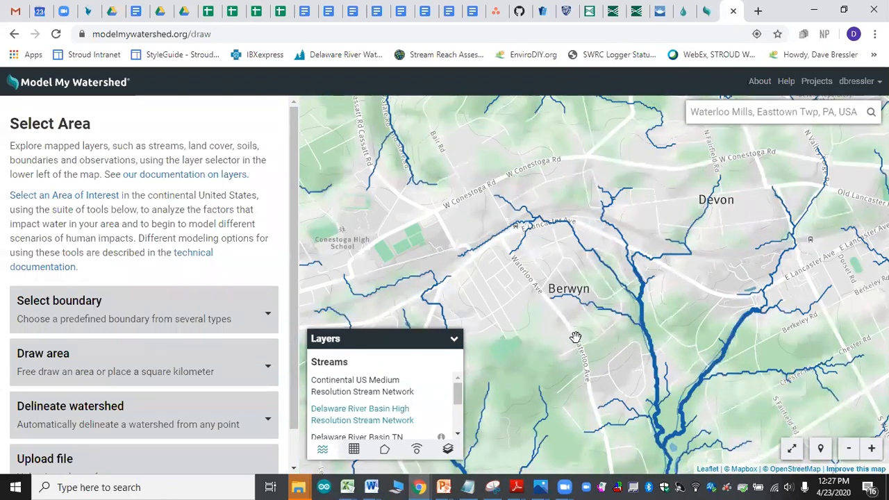
{"action": "left_click_drag", "start_coordinate": [577, 336], "coordinate": [541, 268]}
{"action": "scroll", "coordinate": [565, 293], "scroll_direction": "down", "scroll_amount": 1}
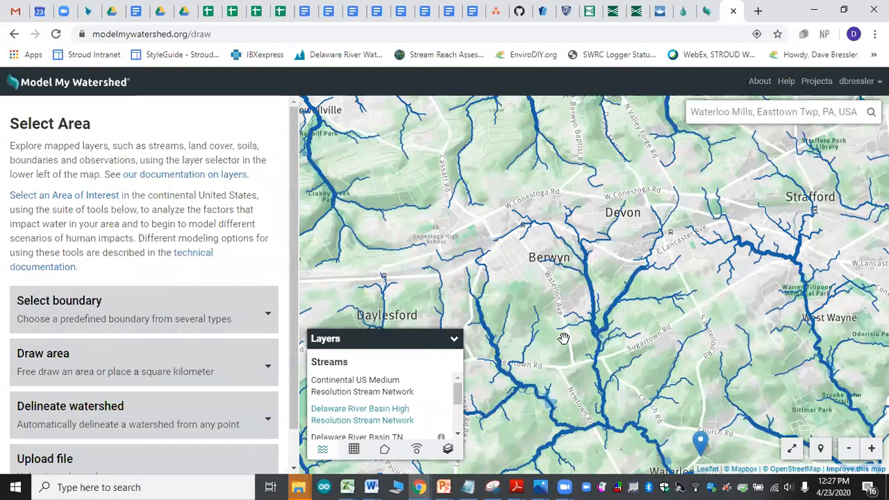
{"action": "left_click_drag", "start_coordinate": [564, 338], "coordinate": [588, 336]}
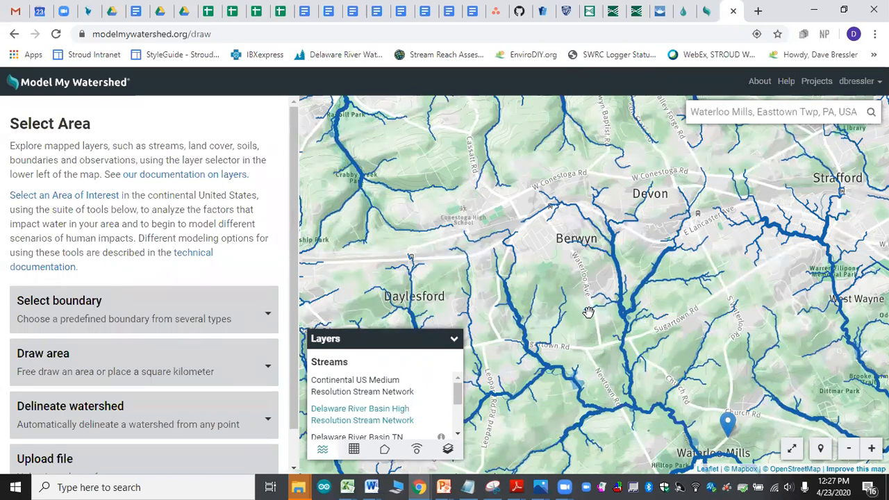
{"action": "left_click_drag", "start_coordinate": [651, 278], "coordinate": [633, 372]}
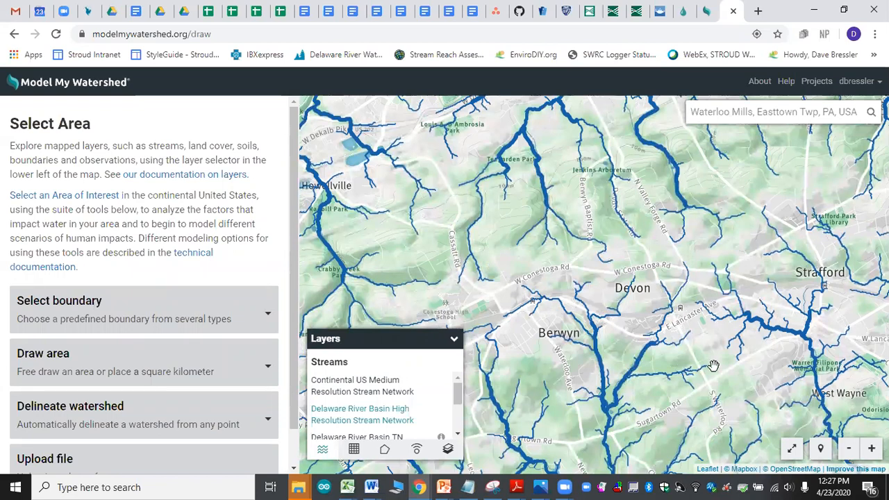
{"action": "left_click_drag", "start_coordinate": [618, 412], "coordinate": [618, 316]}
{"action": "left_click_drag", "start_coordinate": [611, 351], "coordinate": [586, 267]}
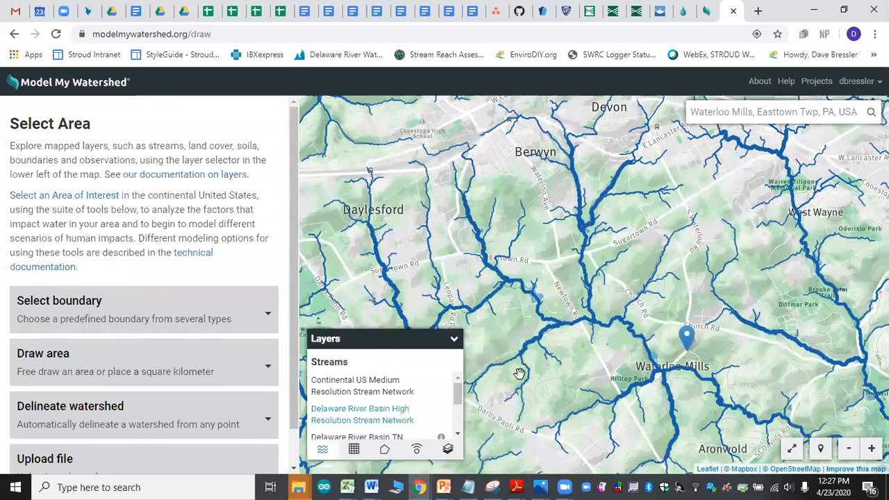
Step: Review the available stream layers, including the Delaware River Basin TN, TP and TSS concentrations from SRAT
{"action": "left_click", "coordinate": [457, 436]}
{"action": "left_click", "coordinate": [458, 436]}
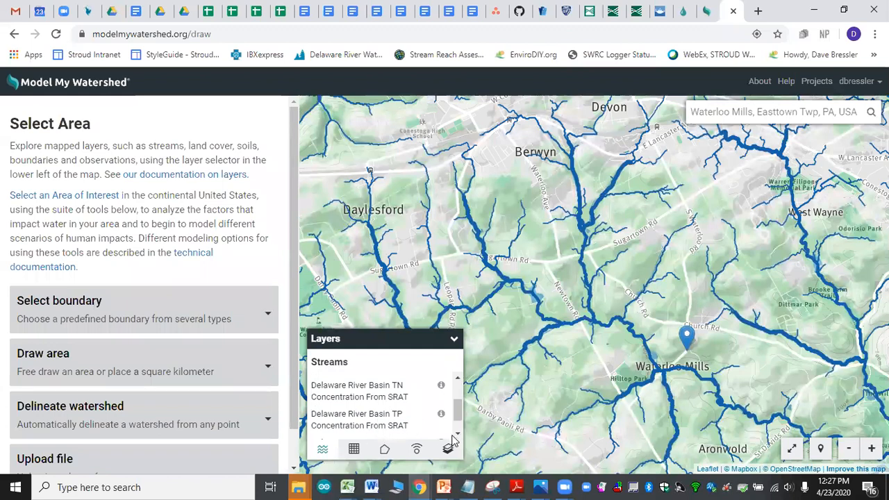
{"action": "left_click", "coordinate": [457, 436]}
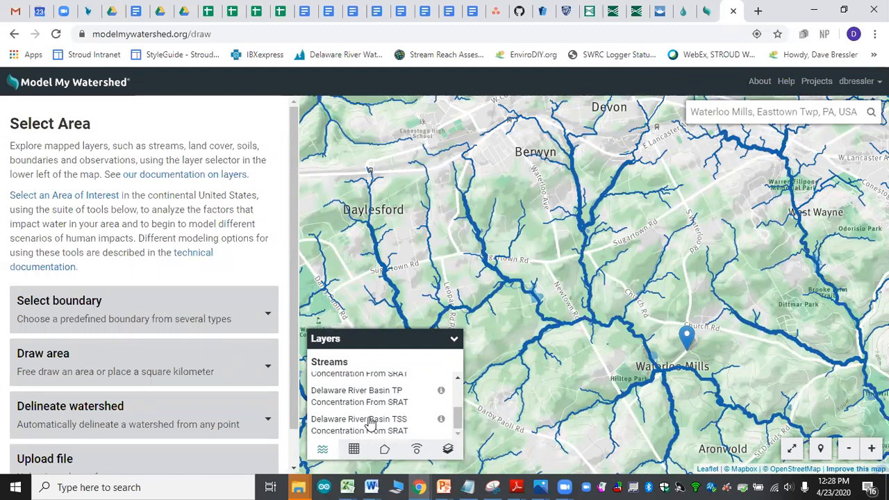
{"action": "scroll", "coordinate": [383, 410], "scroll_direction": "up", "scroll_amount": 1}
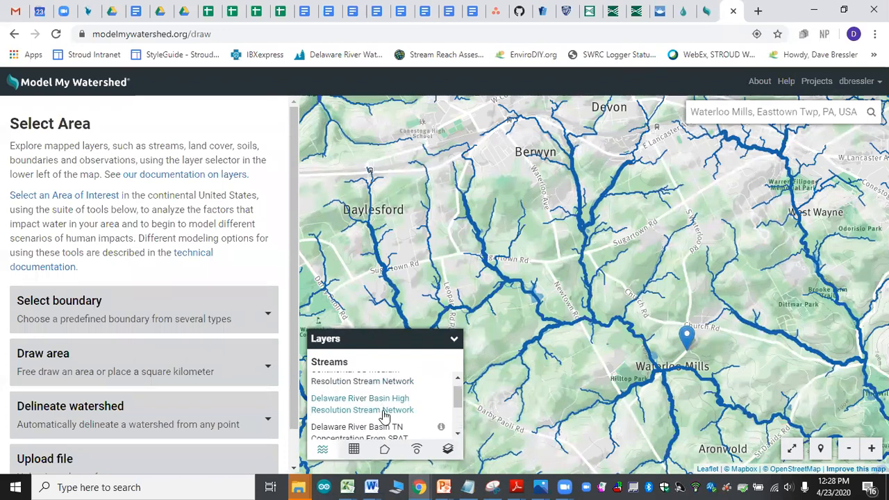
{"action": "scroll", "coordinate": [385, 415], "scroll_direction": "down", "scroll_amount": 1}
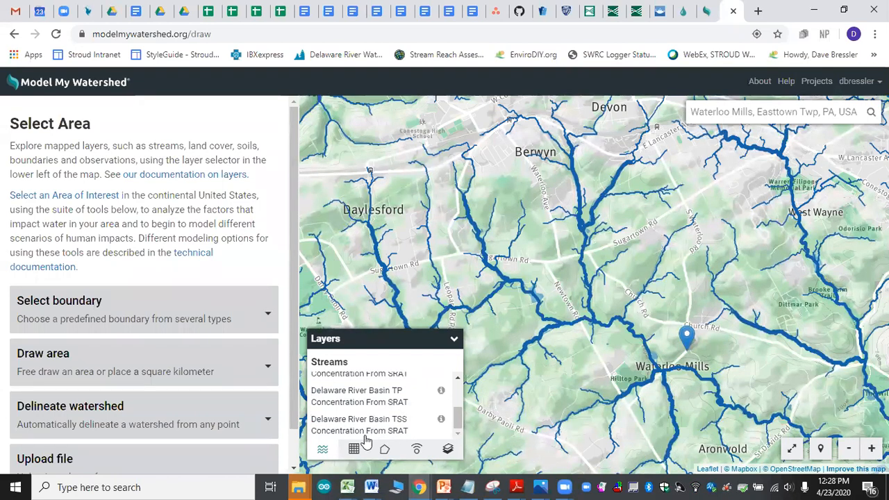
{"action": "left_click_drag", "start_coordinate": [458, 420], "coordinate": [460, 394]}
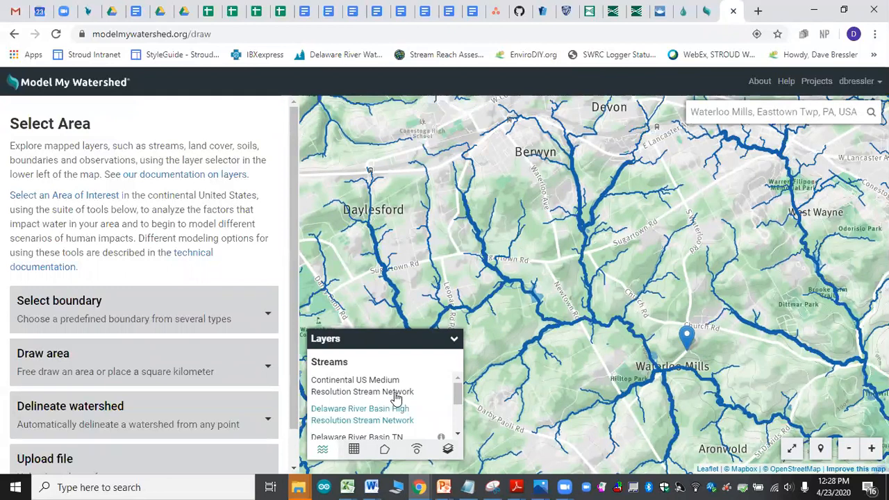
Step: Turn on the National Land Cover Database coverage layer and set it to full opacity
{"action": "left_click", "coordinate": [355, 450]}
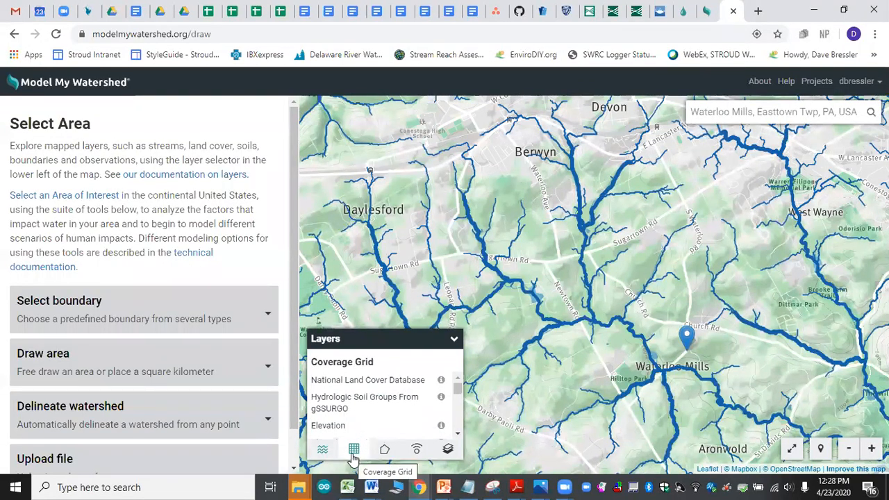
{"action": "left_click", "coordinate": [368, 382]}
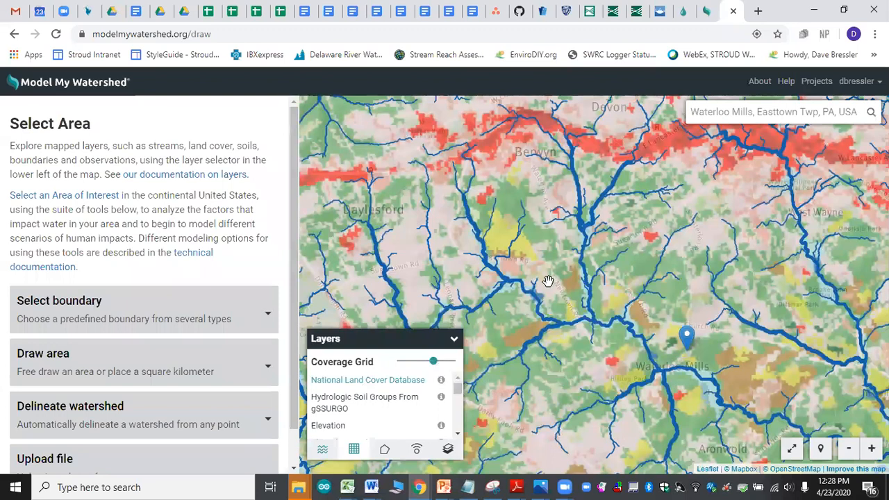
{"action": "left_click_drag", "start_coordinate": [541, 271], "coordinate": [555, 311]}
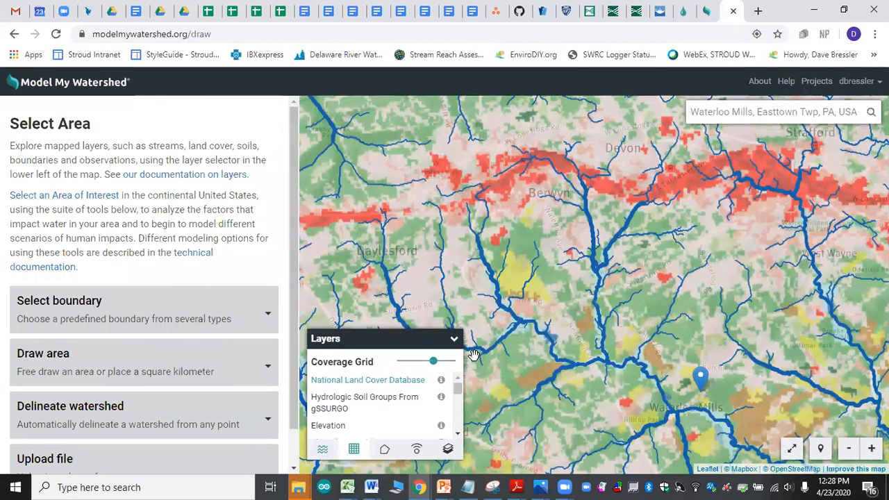
{"action": "left_click_drag", "start_coordinate": [435, 362], "coordinate": [466, 362]}
{"action": "mouse_move", "coordinate": [569, 339]}
{"action": "left_mouse_down"}
{"action": "mouse_move", "coordinate": [566, 313]}
{"action": "mouse_move", "coordinate": [546, 351]}
{"action": "left_mouse_up"}
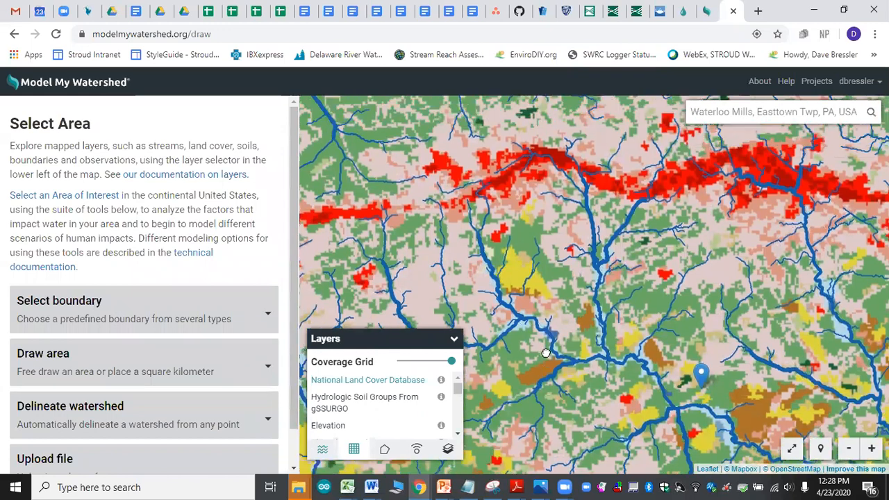
Step: Read the National Land Cover Database legend and examine the land cover around Waterloo Mills and its surrounding streams
{"action": "mouse_move", "coordinate": [442, 383]}
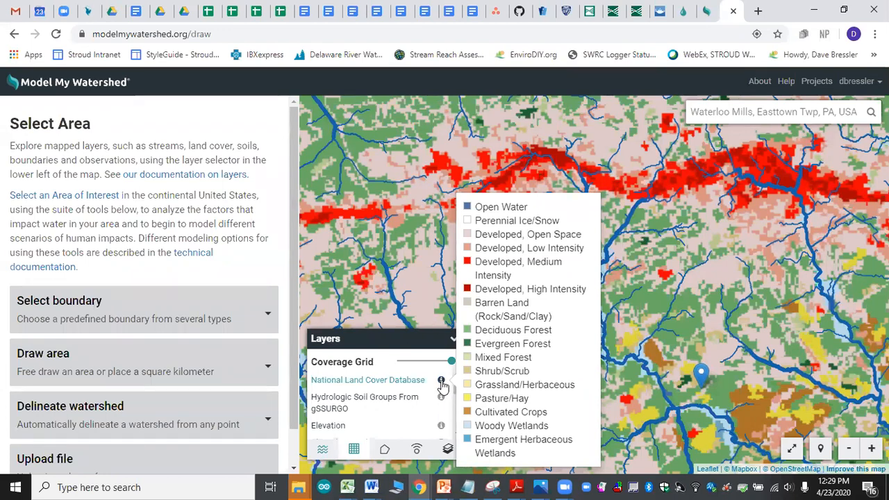
{"action": "left_click", "coordinate": [420, 381]}
{"action": "left_click", "coordinate": [419, 382]}
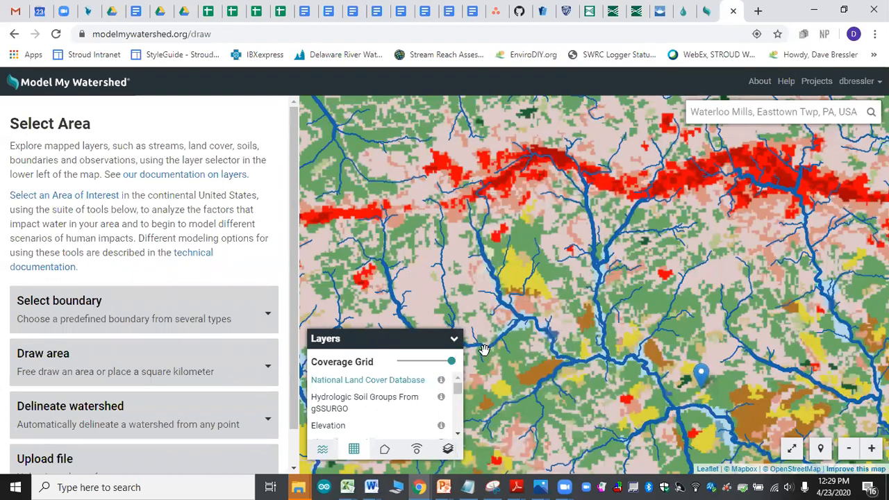
{"action": "left_click_drag", "start_coordinate": [607, 311], "coordinate": [603, 257]}
{"action": "scroll", "coordinate": [603, 257], "scroll_direction": "down", "scroll_amount": 2}
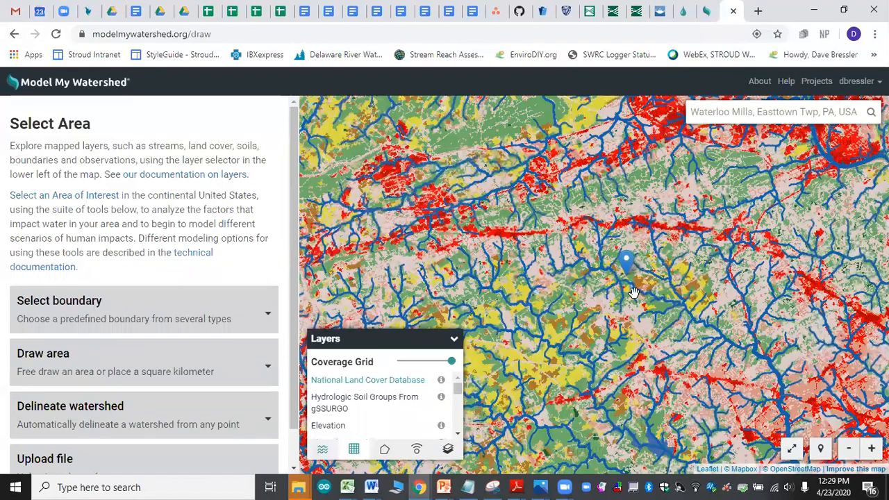
{"action": "mouse_move", "coordinate": [633, 293]}
{"action": "left_mouse_down"}
{"action": "mouse_move", "coordinate": [585, 280]}
{"action": "mouse_move", "coordinate": [594, 296]}
{"action": "left_mouse_up"}
{"action": "scroll", "coordinate": [586, 279], "scroll_direction": "up", "scroll_amount": 1}
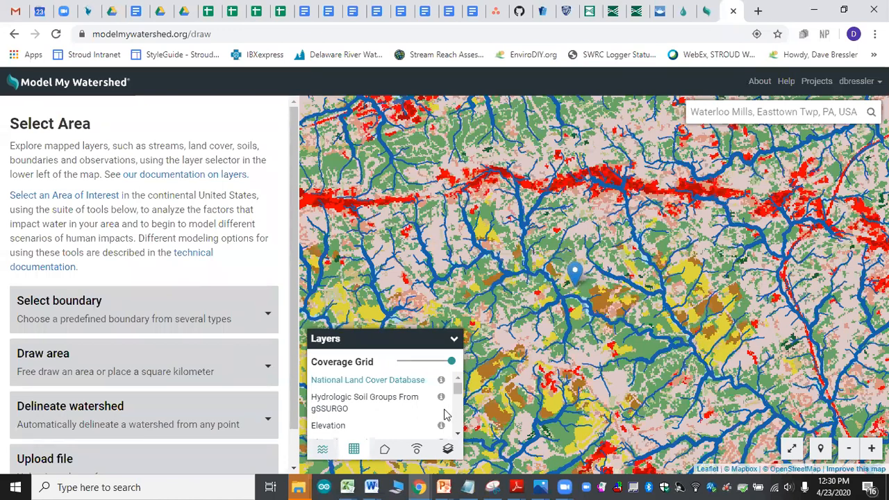
Step: Switch the coverage layer to Hydrologic Soil Groups From gSSURGO and show its legend
{"action": "left_click", "coordinate": [358, 402]}
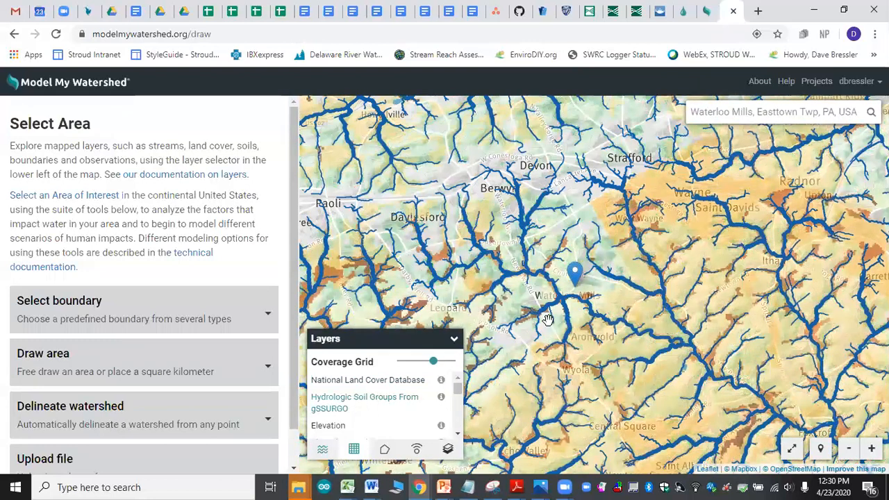
{"action": "left_click", "coordinate": [441, 398]}
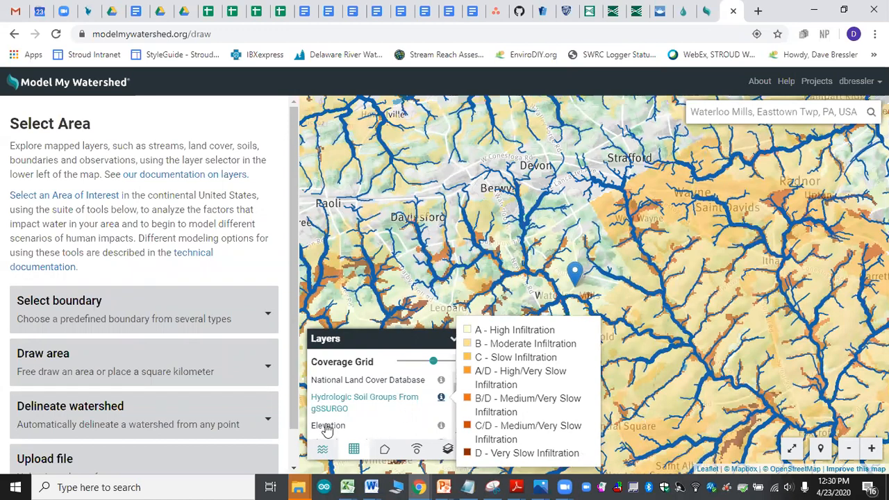
Step: Switch the coverage layer to Elevation
{"action": "scroll", "coordinate": [366, 406], "scroll_direction": "down", "scroll_amount": 2}
{"action": "scroll", "coordinate": [366, 406], "scroll_direction": "up", "scroll_amount": 2}
{"action": "left_click", "coordinate": [331, 426]}
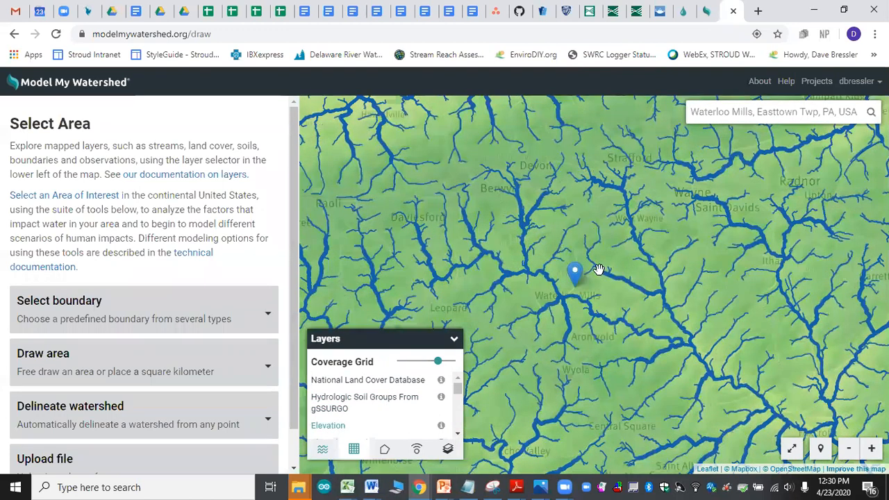
Step: Examine the elevation pattern around Waterloo Mills, along the East Coast and across the whole United States, ending back at the Waterloo Mills area
{"action": "scroll", "coordinate": [546, 229], "scroll_direction": "down", "scroll_amount": 1}
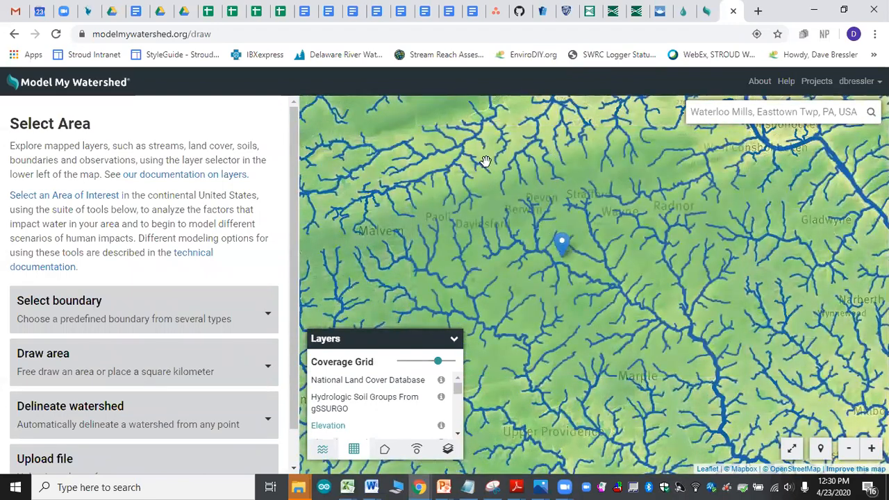
{"action": "scroll", "coordinate": [552, 213], "scroll_direction": "down", "scroll_amount": 1}
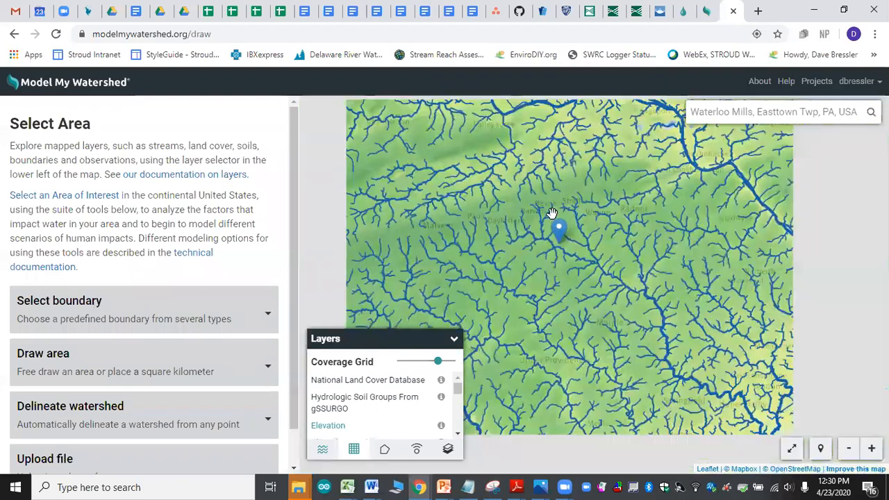
{"action": "scroll", "coordinate": [552, 214], "scroll_direction": "up", "scroll_amount": 1}
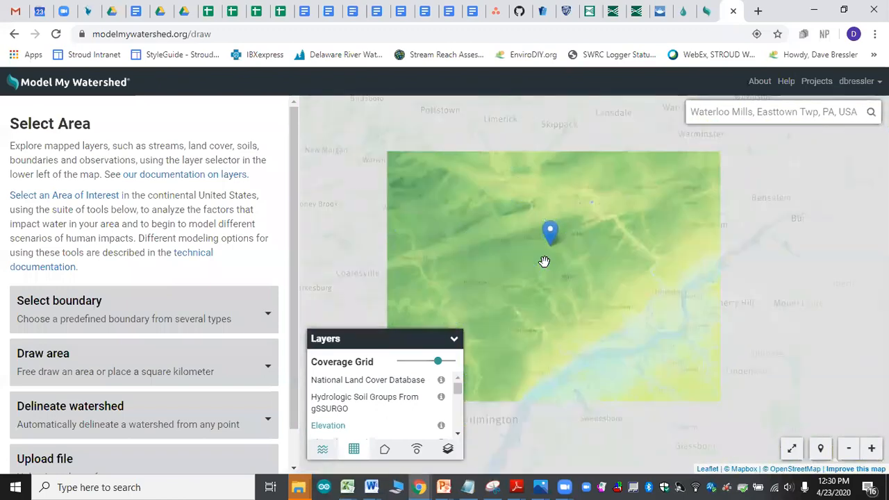
{"action": "scroll", "coordinate": [544, 261], "scroll_direction": "down", "scroll_amount": 3}
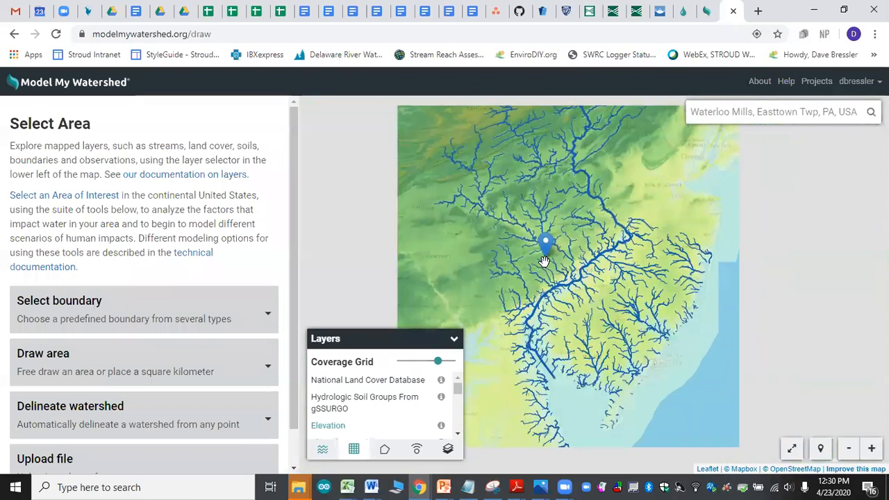
{"action": "left_click_drag", "start_coordinate": [544, 261], "coordinate": [589, 290]}
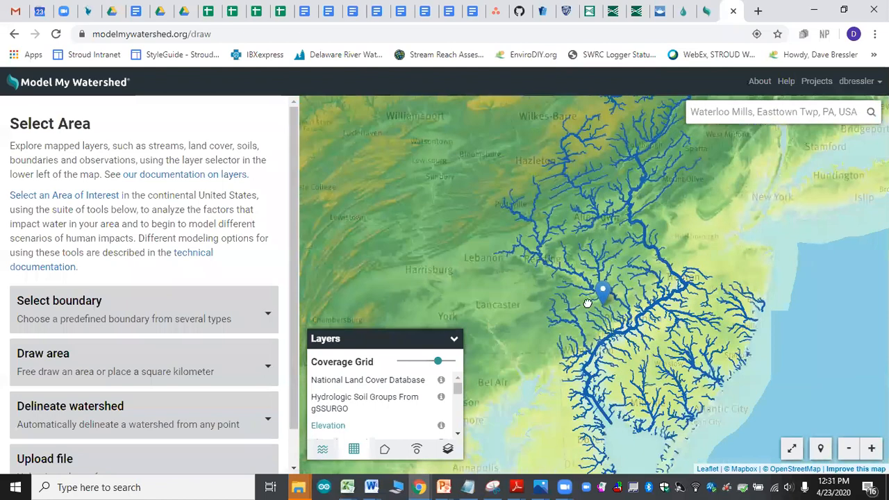
{"action": "scroll", "coordinate": [589, 290], "scroll_direction": "down", "scroll_amount": 1}
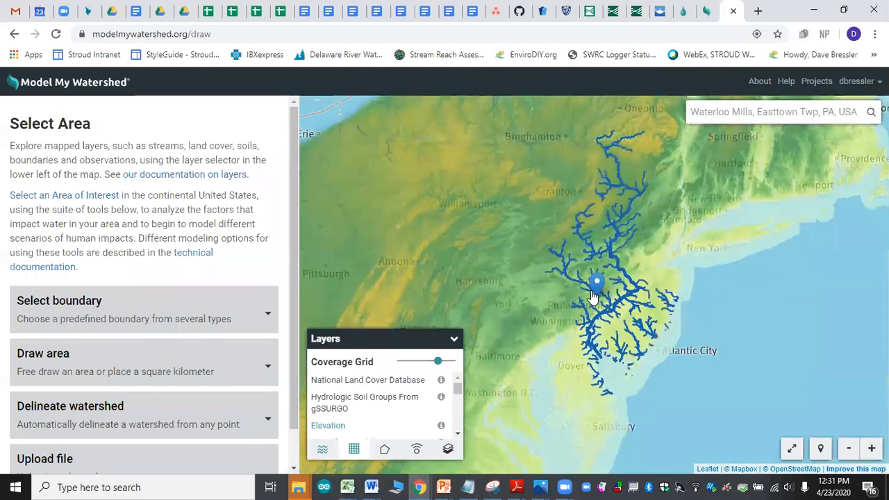
{"action": "scroll", "coordinate": [591, 297], "scroll_direction": "down", "scroll_amount": 1}
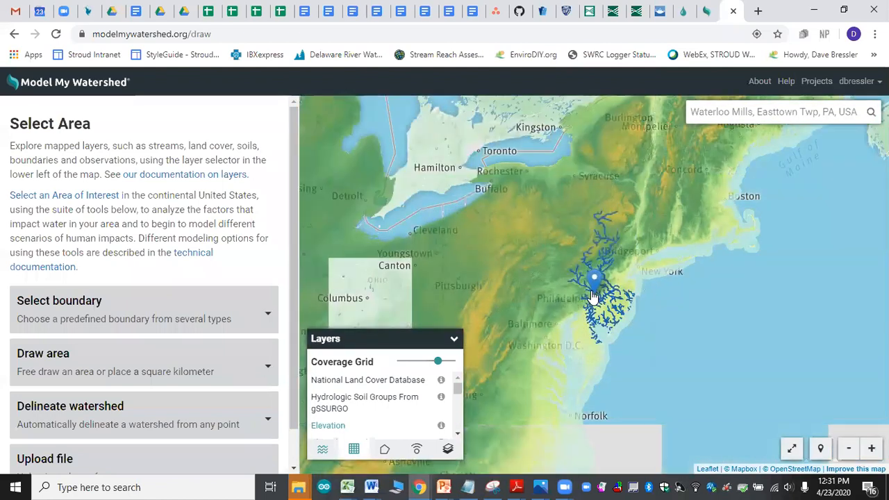
{"action": "scroll", "coordinate": [592, 297], "scroll_direction": "down", "scroll_amount": 2}
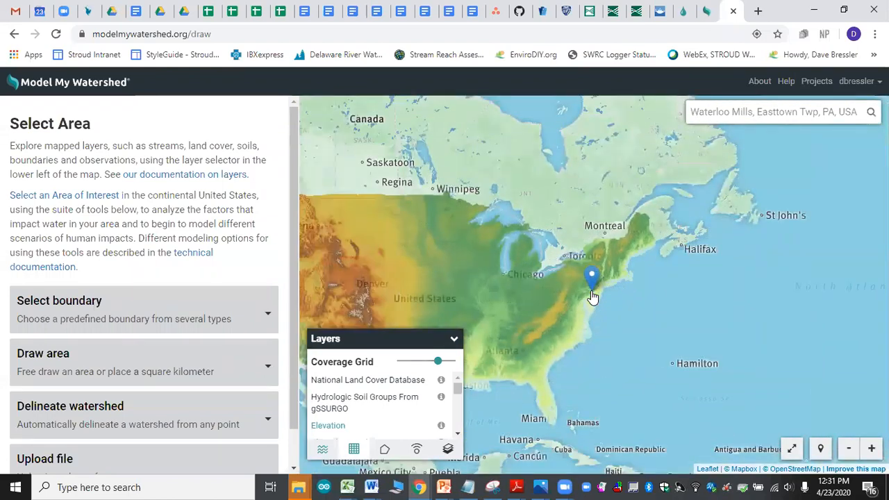
{"action": "left_click_drag", "start_coordinate": [591, 297], "coordinate": [702, 260]}
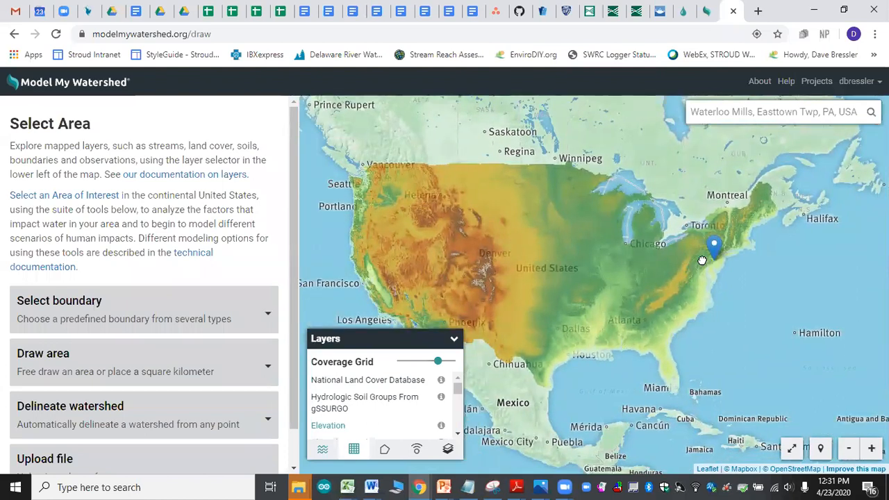
{"action": "left_click_drag", "start_coordinate": [702, 260], "coordinate": [576, 285]}
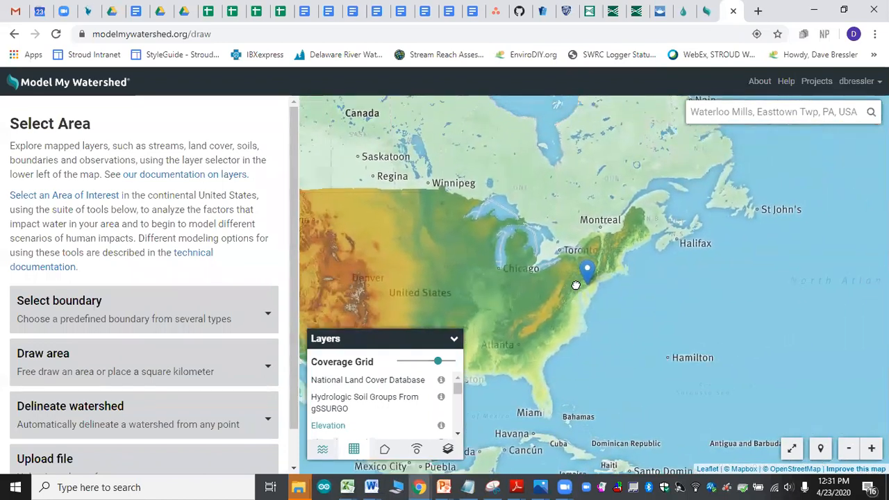
{"action": "scroll", "coordinate": [591, 281], "scroll_direction": "up", "scroll_amount": 2}
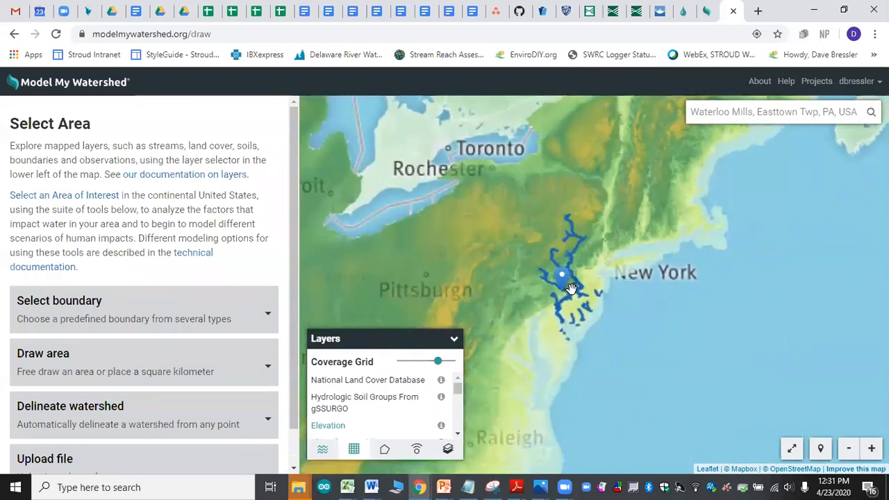
{"action": "scroll", "coordinate": [571, 288], "scroll_direction": "up", "scroll_amount": 3}
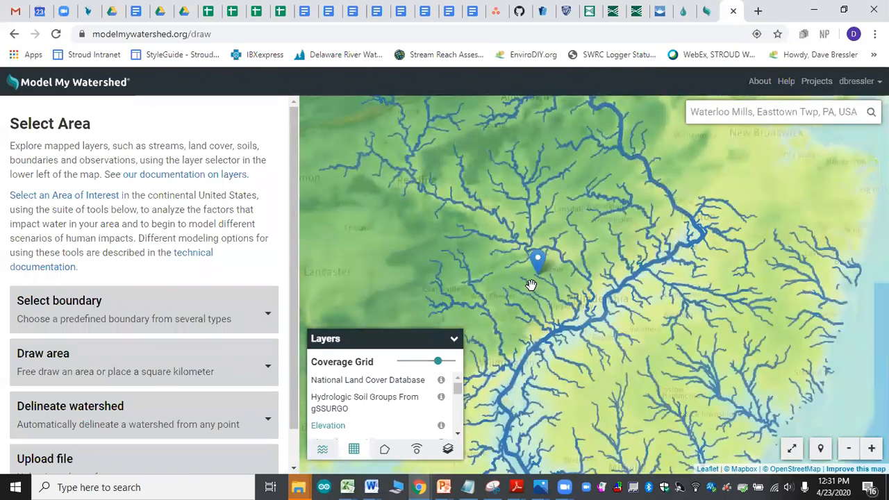
{"action": "scroll", "coordinate": [530, 285], "scroll_direction": "up", "scroll_amount": 2}
{"action": "scroll", "coordinate": [555, 277], "scroll_direction": "up", "scroll_amount": 2}
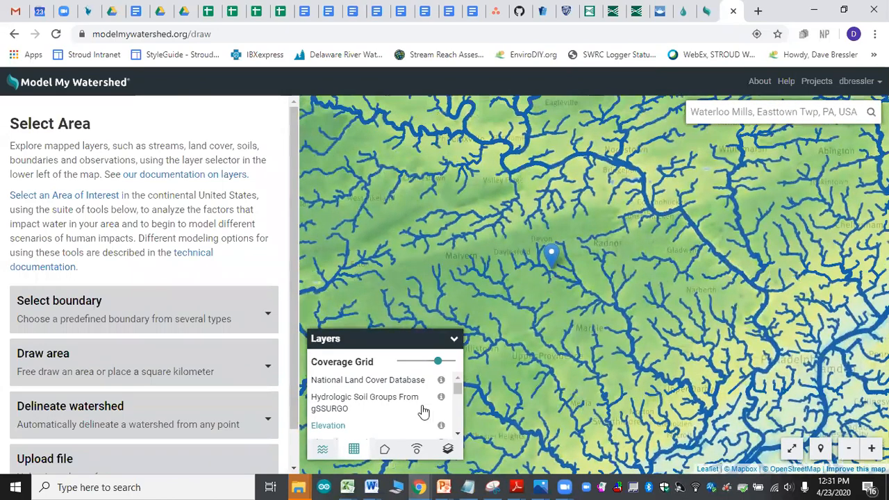
Step: Switch the coverage layer to Slope (Percent) and examine it around Waterloo Mills and the wider Delaware River Basin
{"action": "scroll", "coordinate": [384, 421], "scroll_direction": "down", "scroll_amount": 2}
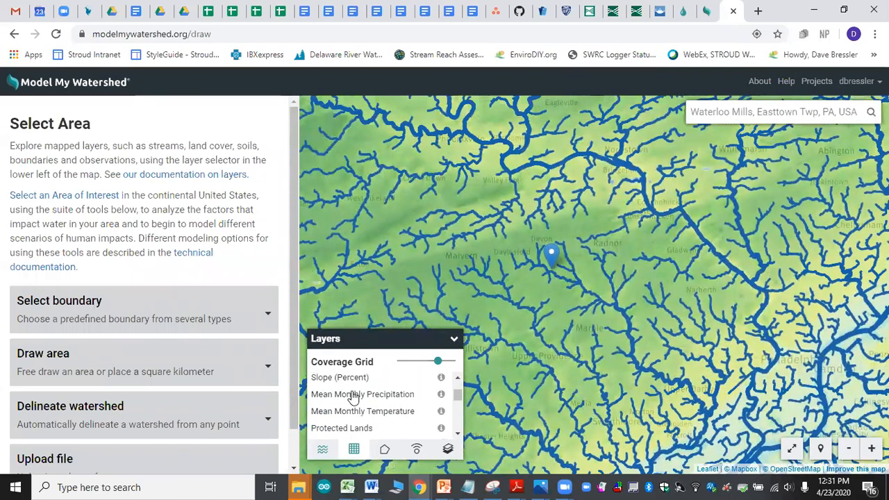
{"action": "left_click", "coordinate": [457, 379]}
{"action": "left_click", "coordinate": [345, 404]}
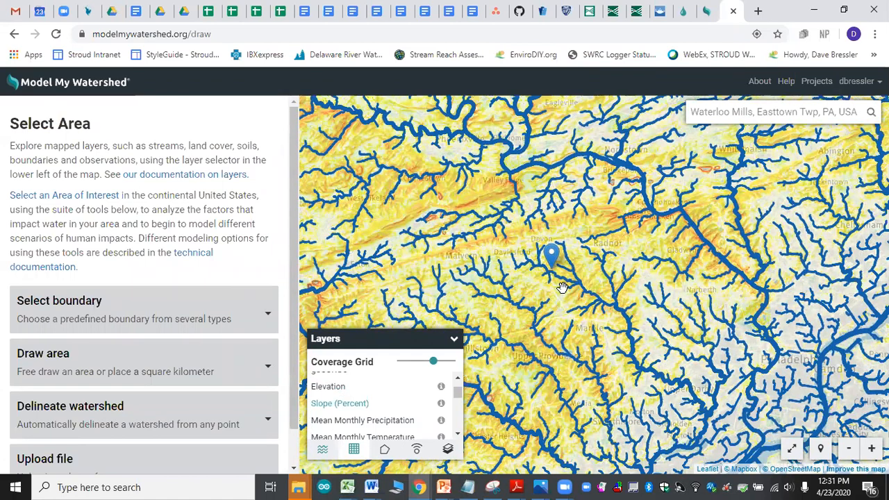
{"action": "scroll", "coordinate": [562, 287], "scroll_direction": "down", "scroll_amount": 1}
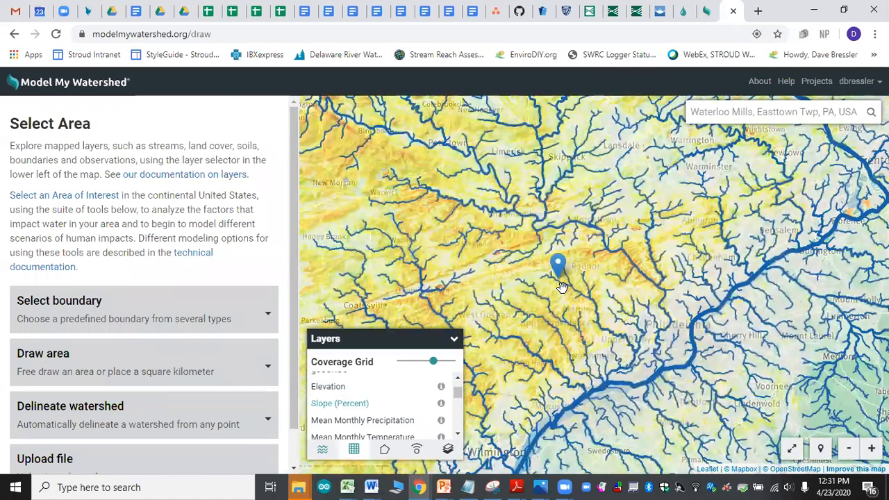
{"action": "scroll", "coordinate": [563, 287], "scroll_direction": "down", "scroll_amount": 2}
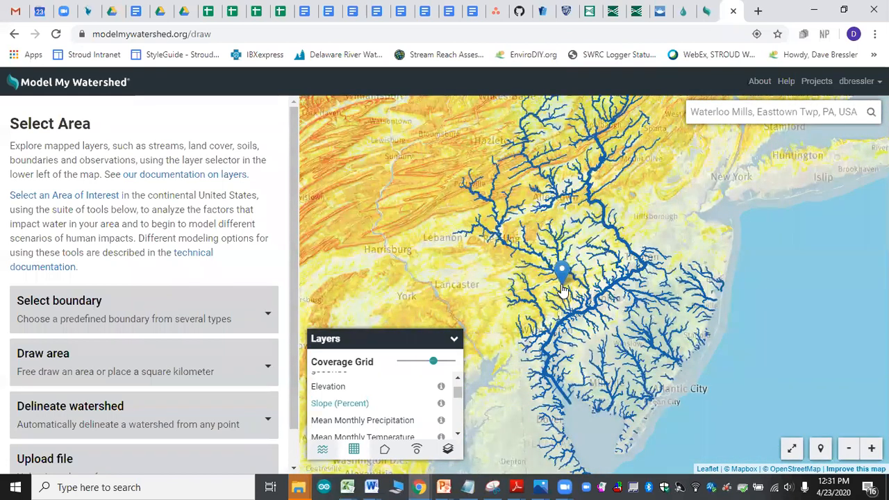
{"action": "scroll", "coordinate": [562, 290], "scroll_direction": "up", "scroll_amount": 1}
{"action": "scroll", "coordinate": [563, 291], "scroll_direction": "up", "scroll_amount": 3}
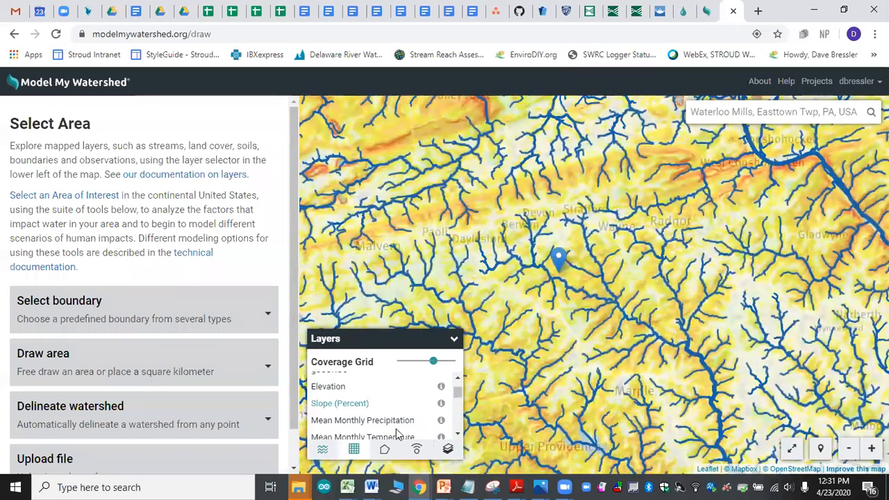
Step: Switch the coverage layer to Mean Monthly Precipitation for January and view it across the northeastern states
{"action": "left_click", "coordinate": [375, 420]}
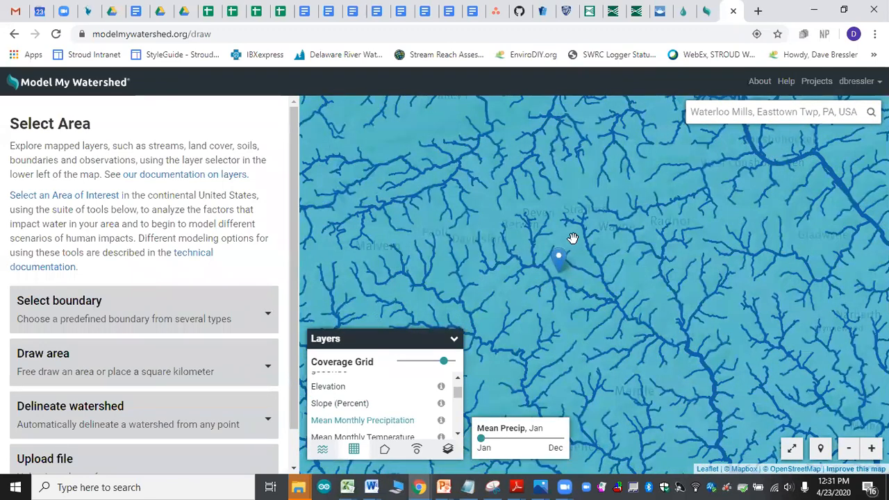
{"action": "scroll", "coordinate": [573, 239], "scroll_direction": "down", "scroll_amount": 1}
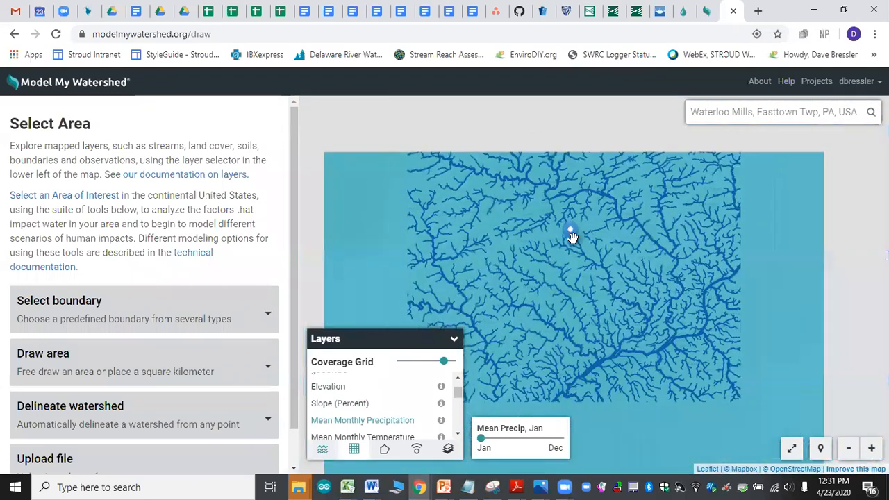
{"action": "scroll", "coordinate": [576, 245], "scroll_direction": "down", "scroll_amount": 2}
{"action": "scroll", "coordinate": [576, 245], "scroll_direction": "down", "scroll_amount": 2}
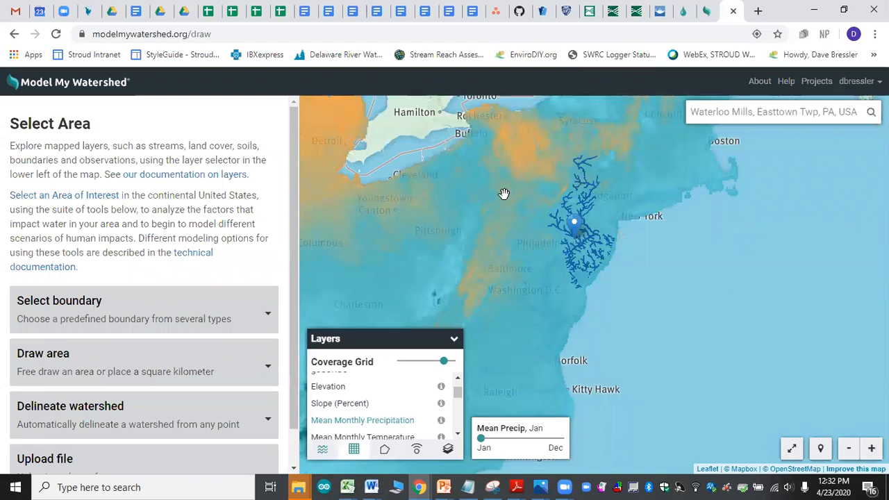
Step: Compare January mean precipitation across the United States from the West Coast to the East Coast, ending back at the Waterloo Mills area
{"action": "scroll", "coordinate": [503, 193], "scroll_direction": "down", "scroll_amount": 1}
{"action": "scroll", "coordinate": [505, 193], "scroll_direction": "down", "scroll_amount": 1}
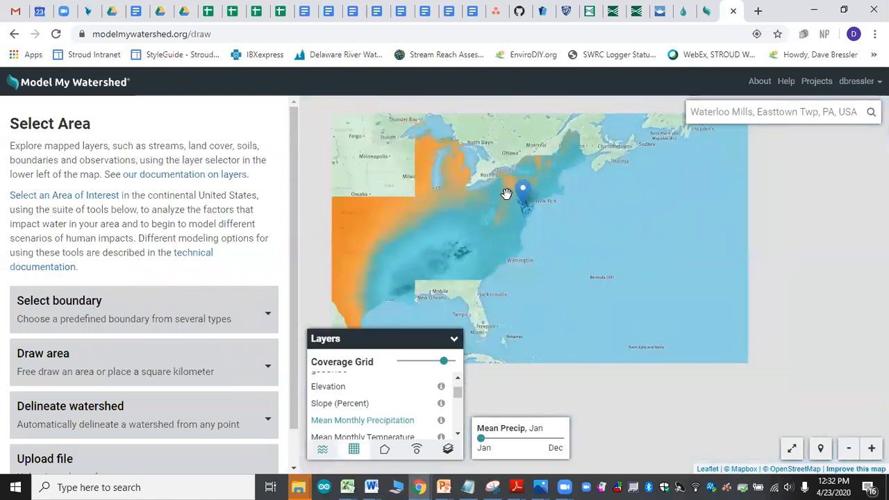
{"action": "left_click_drag", "start_coordinate": [476, 209], "coordinate": [565, 229]}
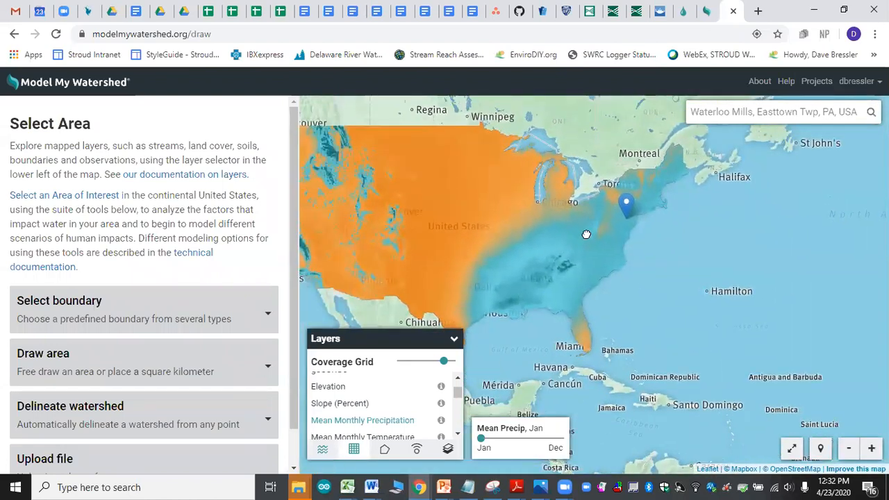
{"action": "left_click_drag", "start_coordinate": [518, 243], "coordinate": [575, 236]}
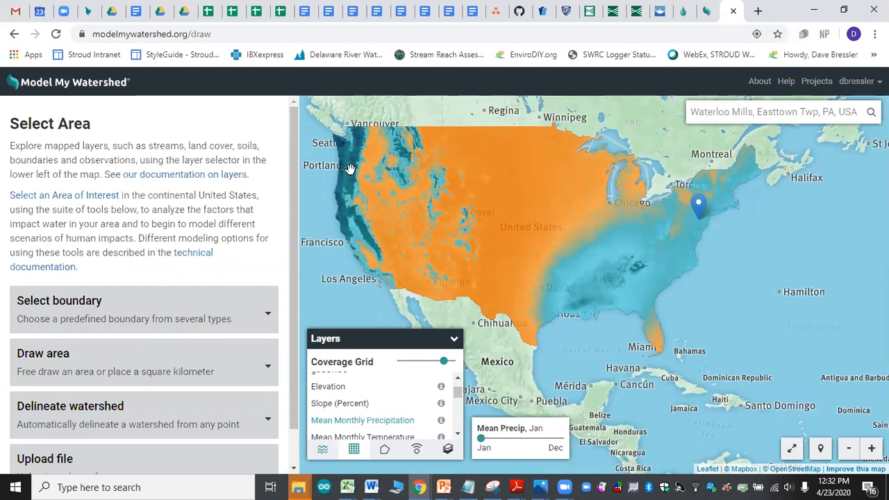
{"action": "left_click_drag", "start_coordinate": [627, 229], "coordinate": [474, 230]}
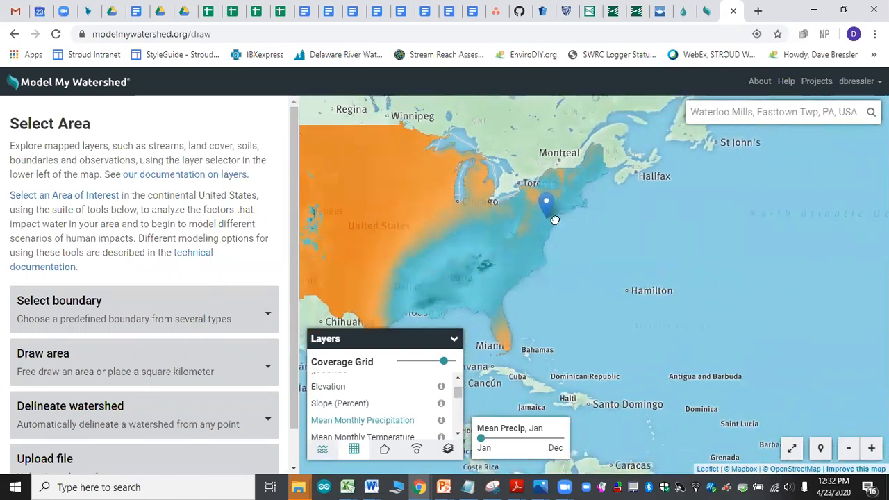
{"action": "scroll", "coordinate": [550, 220], "scroll_direction": "up", "scroll_amount": 2}
{"action": "scroll", "coordinate": [540, 224], "scroll_direction": "up", "scroll_amount": 2}
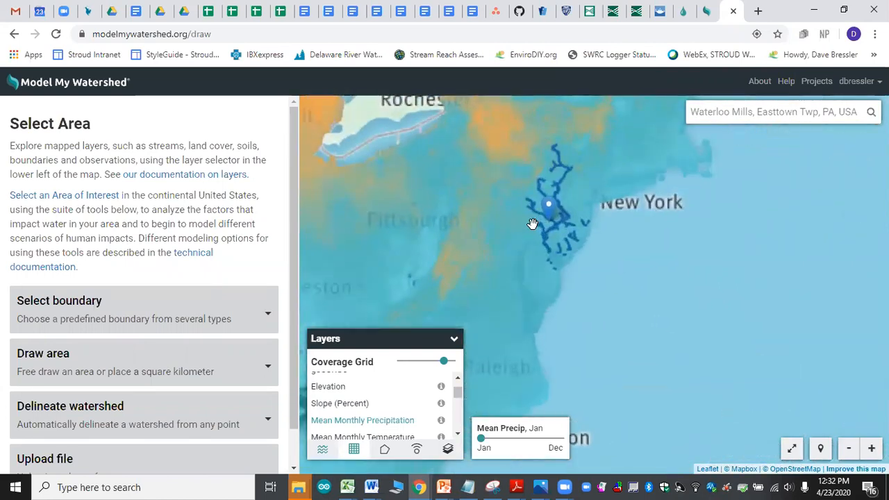
{"action": "scroll", "coordinate": [548, 221], "scroll_direction": "up", "scroll_amount": 1}
{"action": "scroll", "coordinate": [556, 224], "scroll_direction": "up", "scroll_amount": 3}
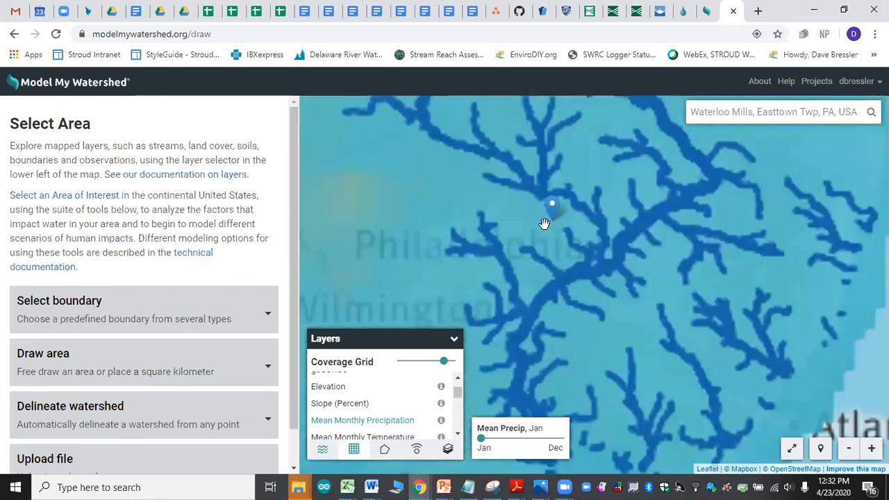
Step: Switch the coverage layer to Mean Monthly Temperature for January and examine it from Waterloo Mills out to the entire United States
{"action": "left_click", "coordinate": [389, 437]}
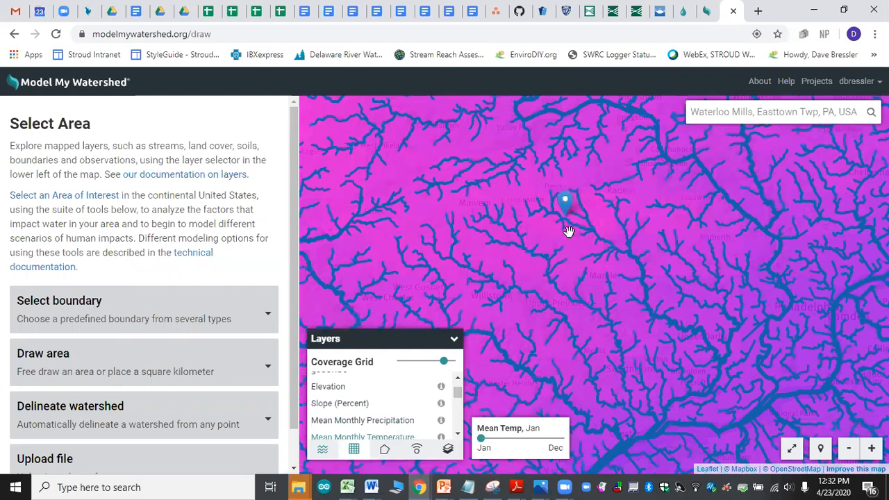
{"action": "scroll", "coordinate": [568, 232], "scroll_direction": "down", "scroll_amount": 1}
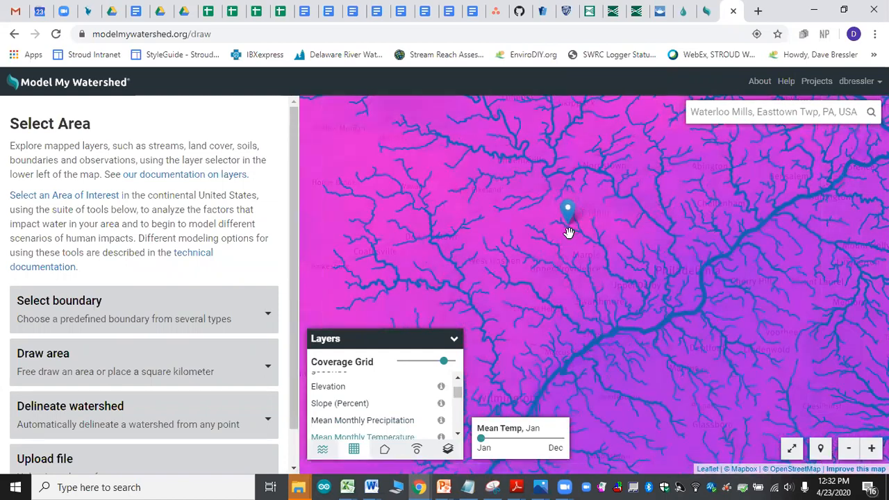
{"action": "scroll", "coordinate": [568, 232], "scroll_direction": "down", "scroll_amount": 1}
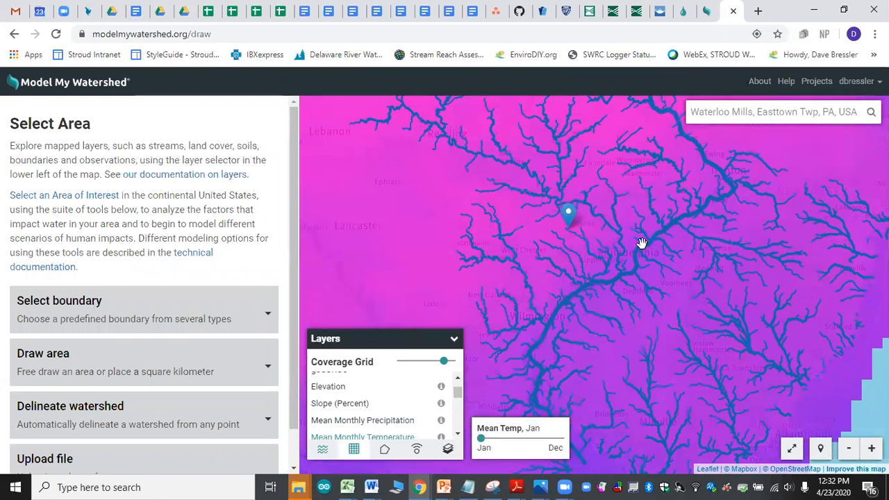
{"action": "scroll", "coordinate": [530, 276], "scroll_direction": "down", "scroll_amount": 1}
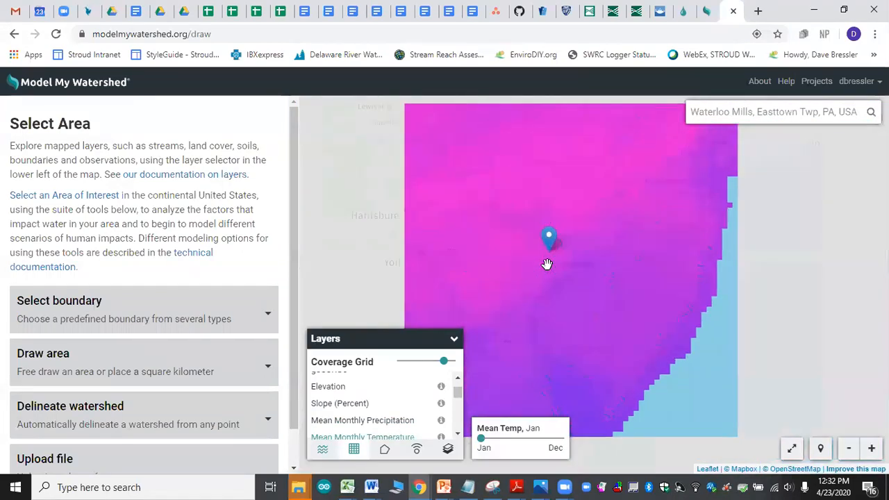
{"action": "scroll", "coordinate": [547, 264], "scroll_direction": "down", "scroll_amount": 1}
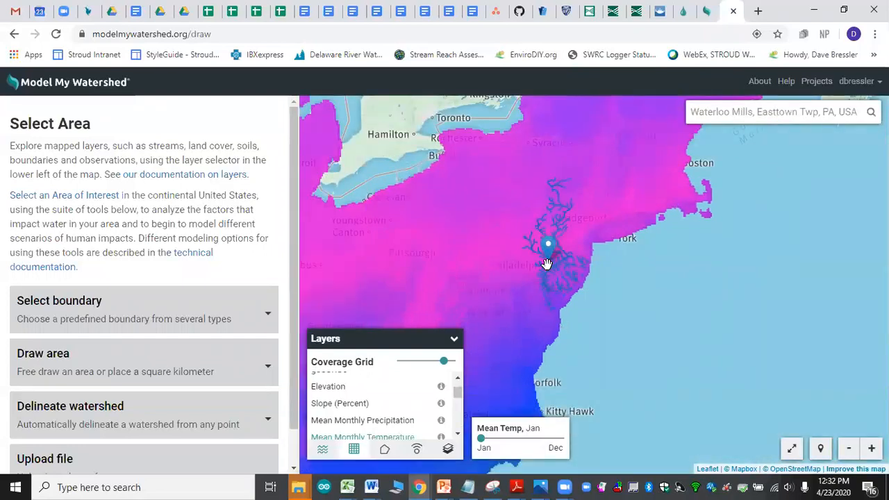
{"action": "scroll", "coordinate": [547, 264], "scroll_direction": "down", "scroll_amount": 1}
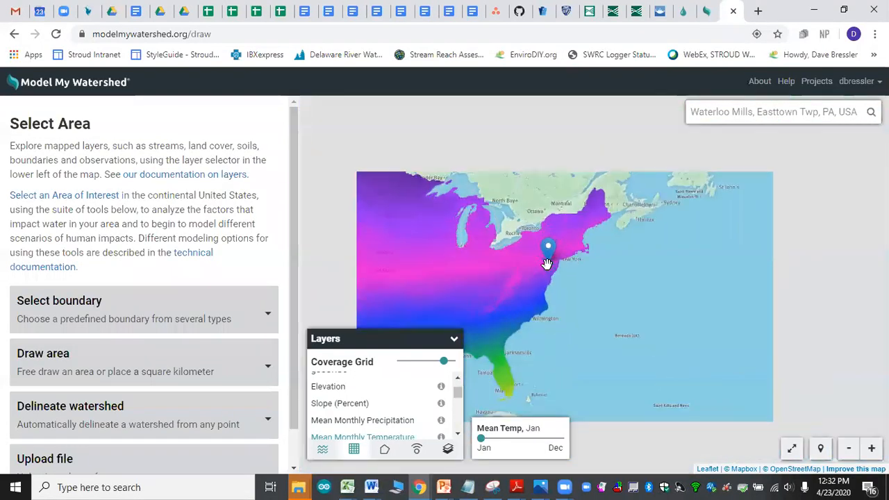
{"action": "scroll", "coordinate": [546, 264], "scroll_direction": "down", "scroll_amount": 1}
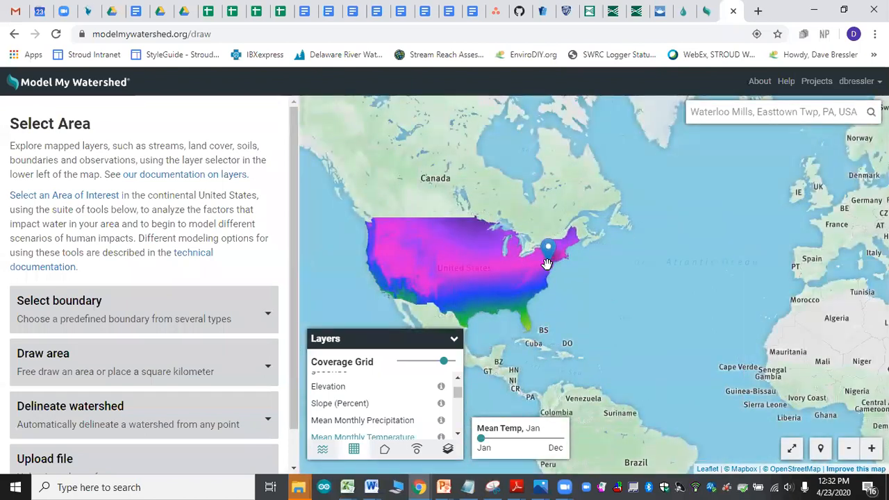
Step: Return to the Waterloo Mills area and view the legends for Mean Monthly Precipitation and Mean Monthly Temperature
{"action": "scroll", "coordinate": [546, 264], "scroll_direction": "up", "scroll_amount": 2}
{"action": "scroll", "coordinate": [548, 262], "scroll_direction": "up", "scroll_amount": 5}
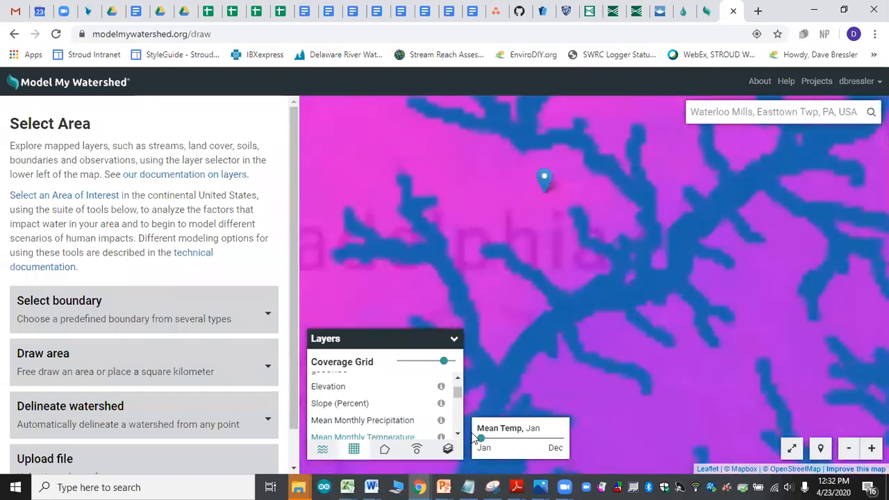
{"action": "mouse_move", "coordinate": [441, 423]}
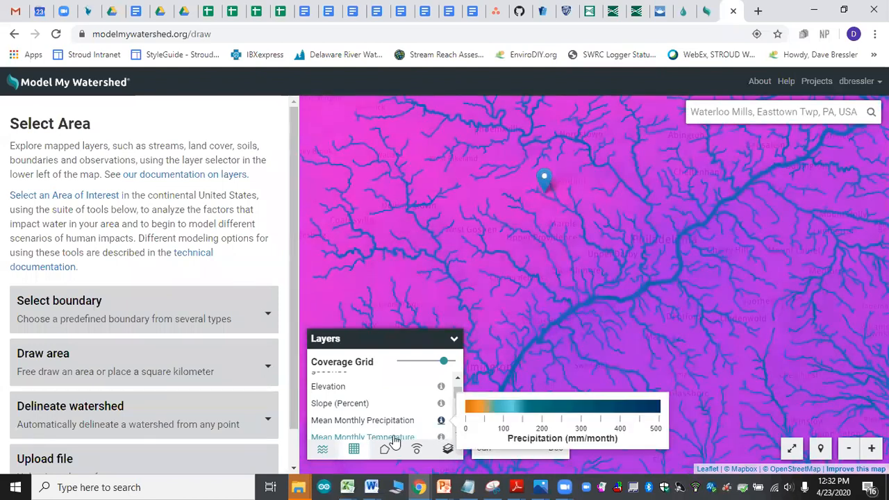
{"action": "scroll", "coordinate": [420, 407], "scroll_direction": "down", "scroll_amount": 1}
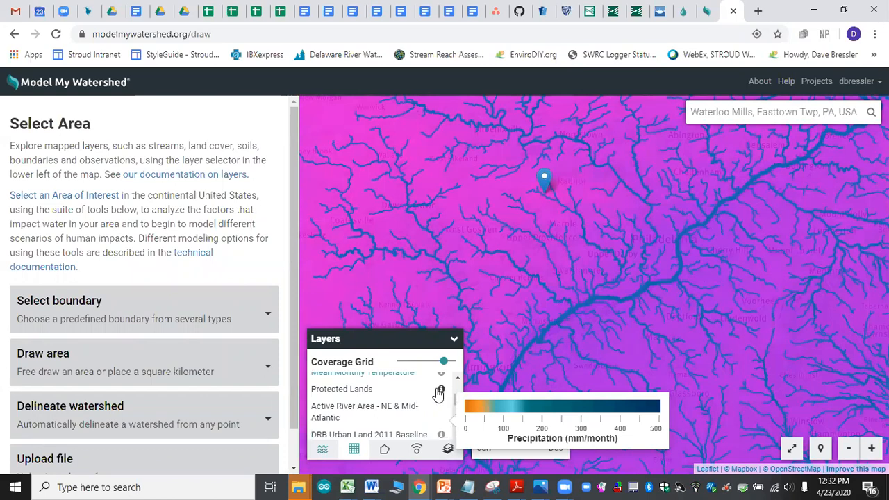
{"action": "mouse_move", "coordinate": [443, 380]}
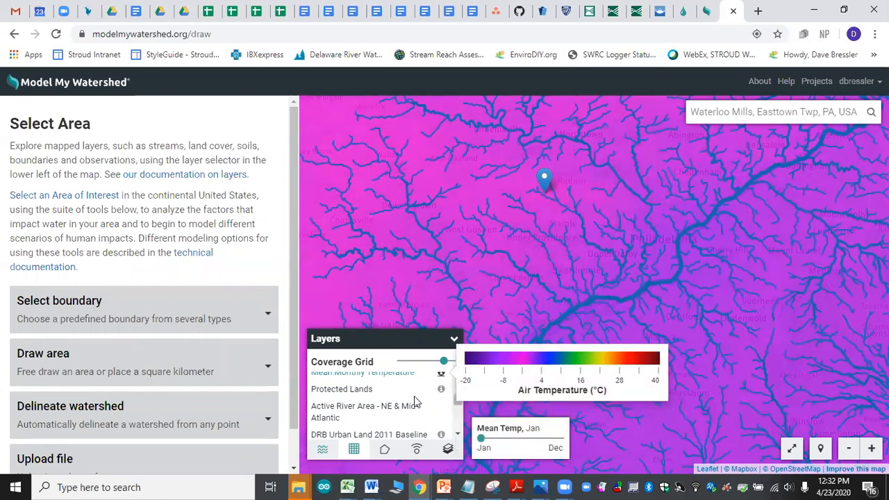
Step: Switch the coverage layer to Protected Lands and examine the protected parcels close up around Waterloo Mills
{"action": "left_click", "coordinate": [364, 391]}
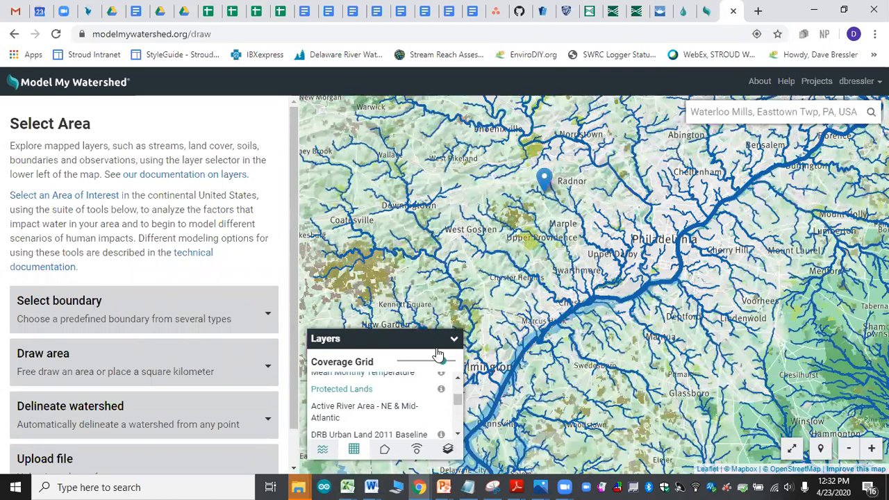
{"action": "left_click_drag", "start_coordinate": [529, 243], "coordinate": [559, 305]}
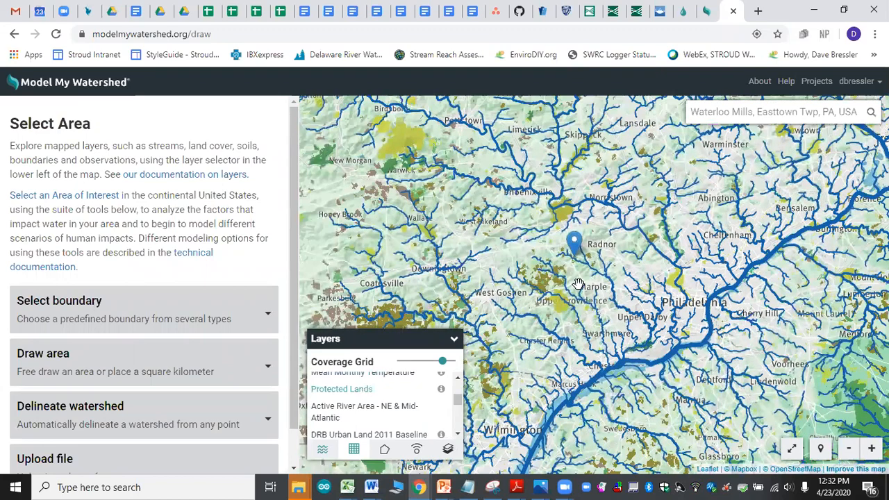
{"action": "scroll", "coordinate": [577, 284], "scroll_direction": "up", "scroll_amount": 1}
{"action": "scroll", "coordinate": [569, 247], "scroll_direction": "up", "scroll_amount": 1}
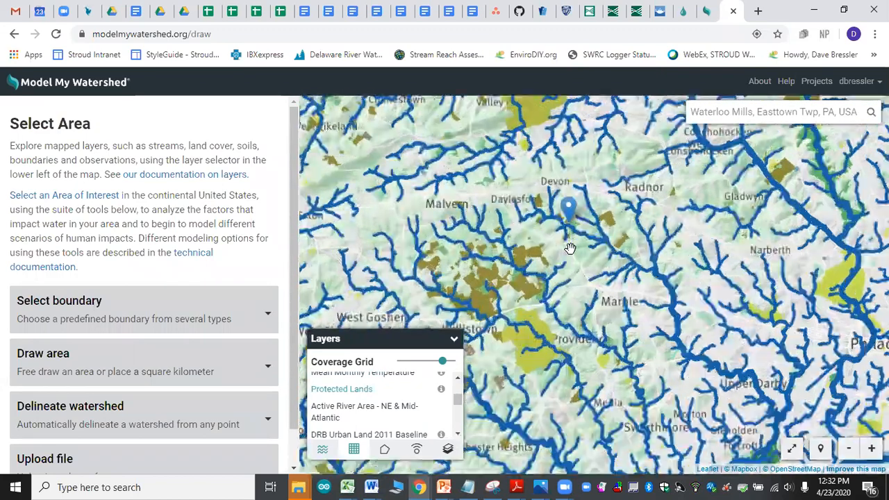
{"action": "scroll", "coordinate": [564, 218], "scroll_direction": "up", "scroll_amount": 1}
{"action": "left_click_drag", "start_coordinate": [566, 196], "coordinate": [611, 295]}
{"action": "scroll", "coordinate": [598, 293], "scroll_direction": "up", "scroll_amount": 1}
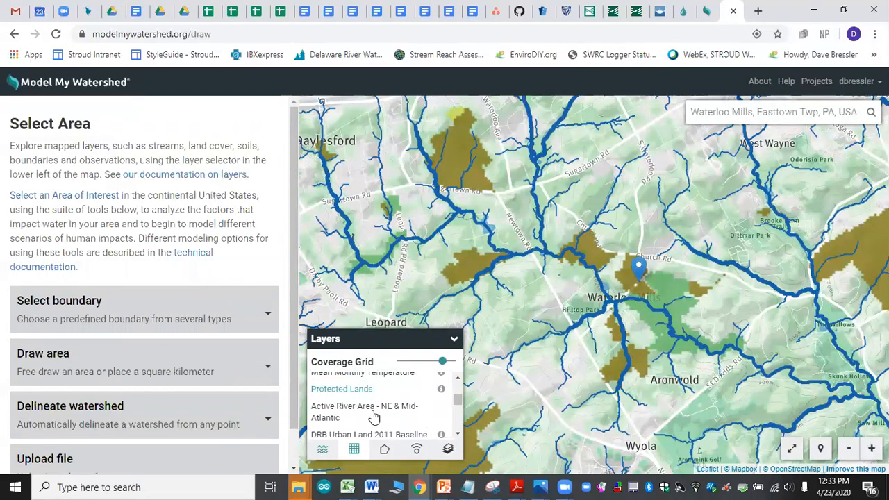
Step: Look through the remaining coverage layers, including the DRB urban land and water quality data, and turn off Protected Lands
{"action": "scroll", "coordinate": [360, 417], "scroll_direction": "down", "scroll_amount": 2}
{"action": "scroll", "coordinate": [361, 407], "scroll_direction": "down", "scroll_amount": 2}
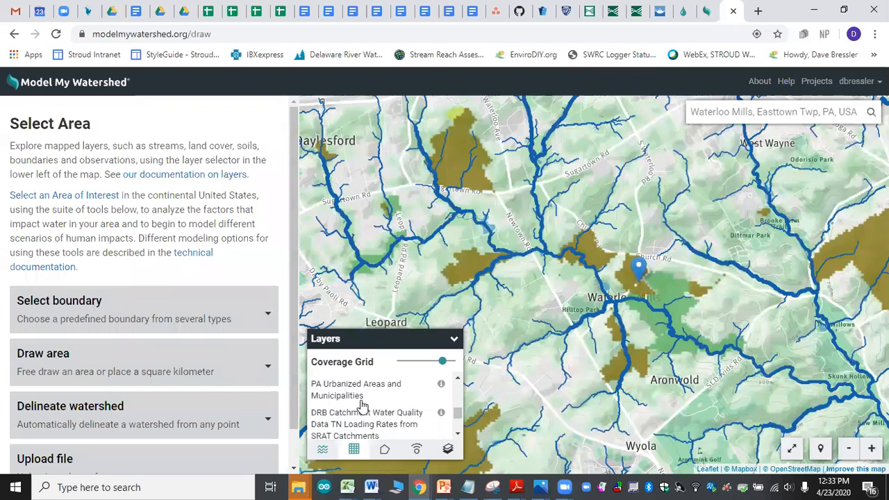
{"action": "scroll", "coordinate": [361, 407], "scroll_direction": "down", "scroll_amount": 1}
{"action": "scroll", "coordinate": [362, 406], "scroll_direction": "down", "scroll_amount": 1}
{"action": "scroll", "coordinate": [362, 406], "scroll_direction": "up", "scroll_amount": 3}
{"action": "scroll", "coordinate": [364, 407], "scroll_direction": "up", "scroll_amount": 1}
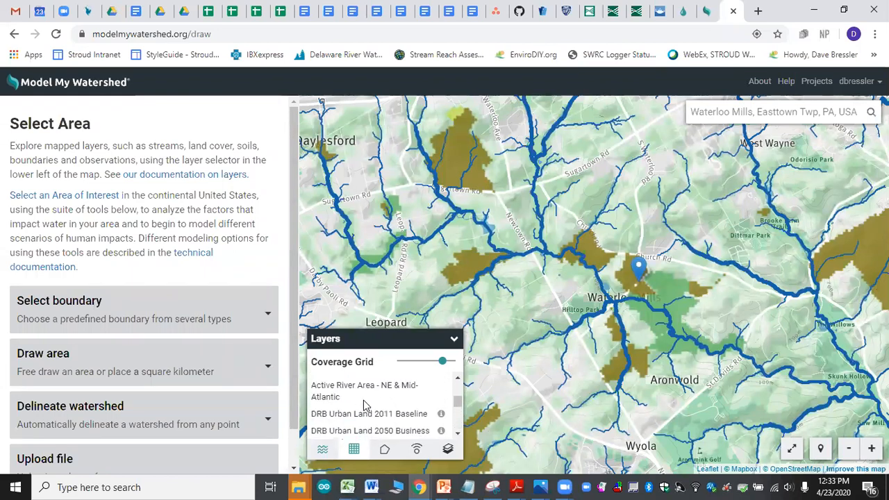
{"action": "scroll", "coordinate": [364, 406], "scroll_direction": "down", "scroll_amount": 2}
{"action": "scroll", "coordinate": [364, 406], "scroll_direction": "down", "scroll_amount": 1}
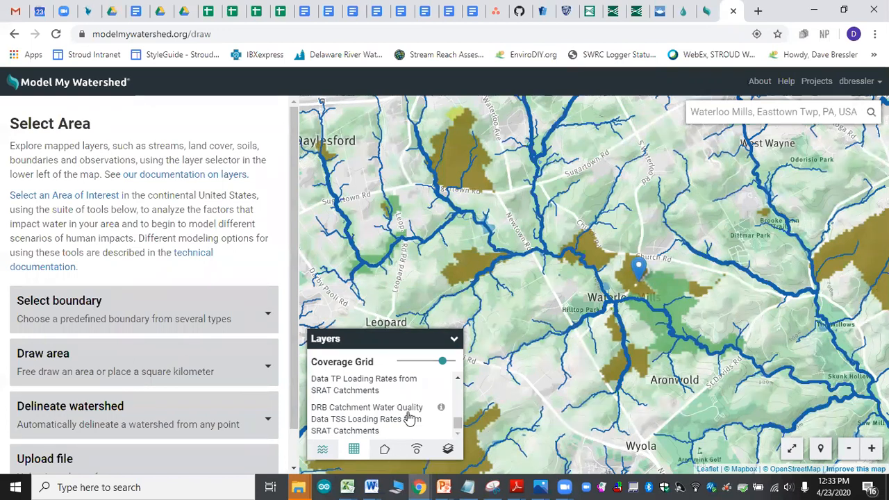
{"action": "scroll", "coordinate": [407, 413], "scroll_direction": "up", "scroll_amount": 10}
{"action": "scroll", "coordinate": [407, 391], "scroll_direction": "down", "scroll_amount": 2}
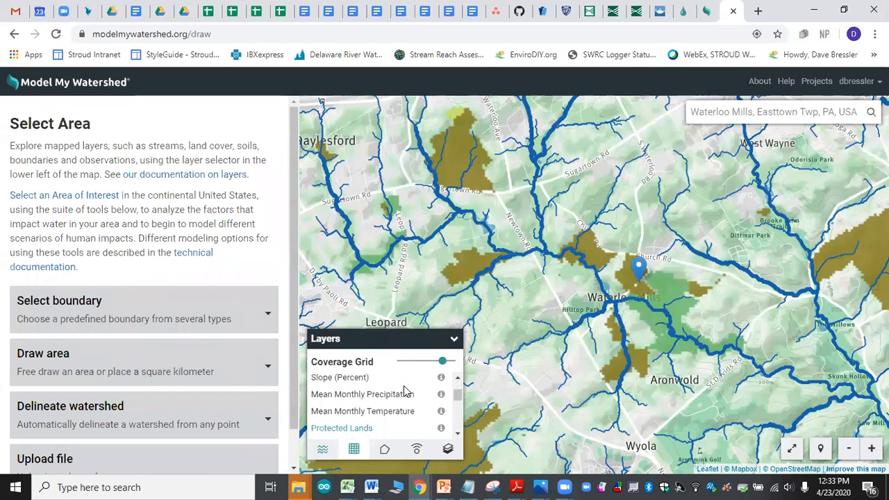
{"action": "left_click", "coordinate": [359, 430]}
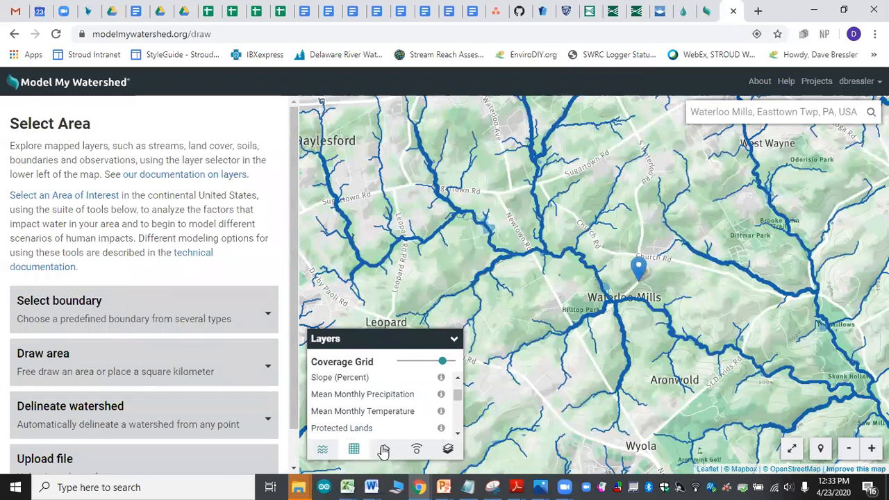
Step: Display the USGS HUC-8 subbasin, HUC-10 watershed and HUC-12 subwatershed boundaries in turn across the Philadelphia region
{"action": "left_click", "coordinate": [384, 450]}
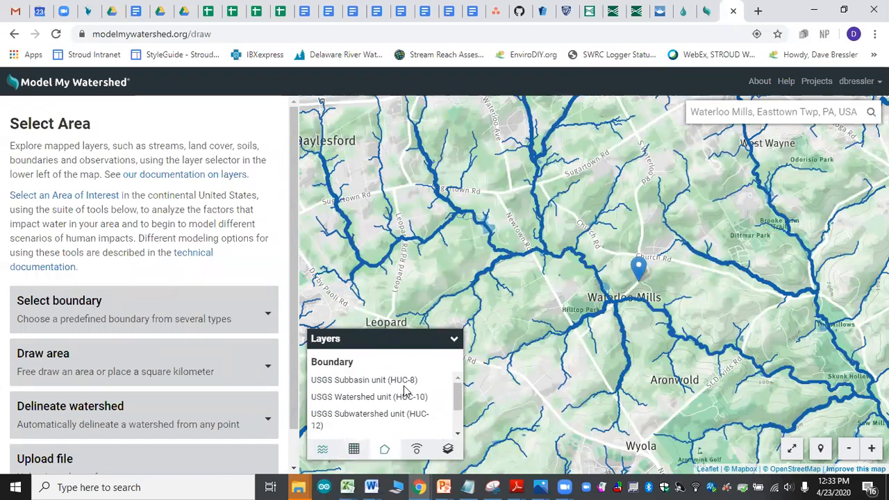
{"action": "left_click", "coordinate": [382, 386]}
{"action": "scroll", "coordinate": [630, 298], "scroll_direction": "down", "scroll_amount": 2}
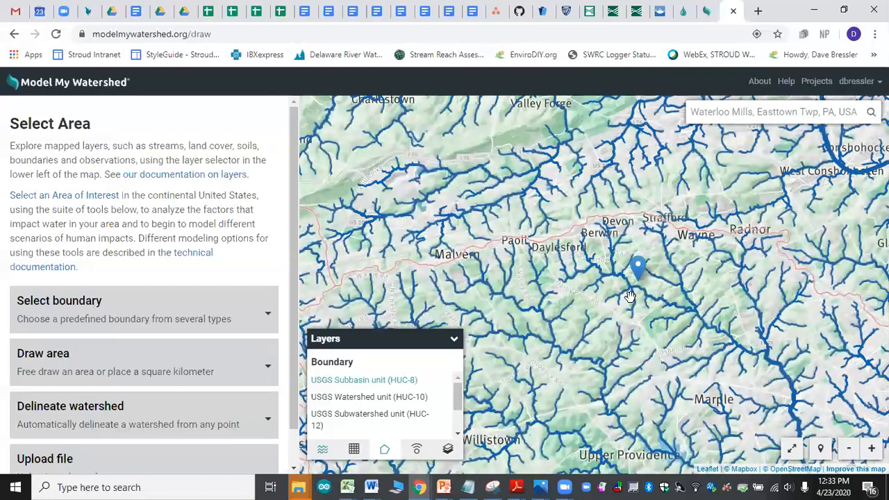
{"action": "left_click_drag", "start_coordinate": [628, 346], "coordinate": [596, 243]}
{"action": "scroll", "coordinate": [597, 244], "scroll_direction": "down", "scroll_amount": 2}
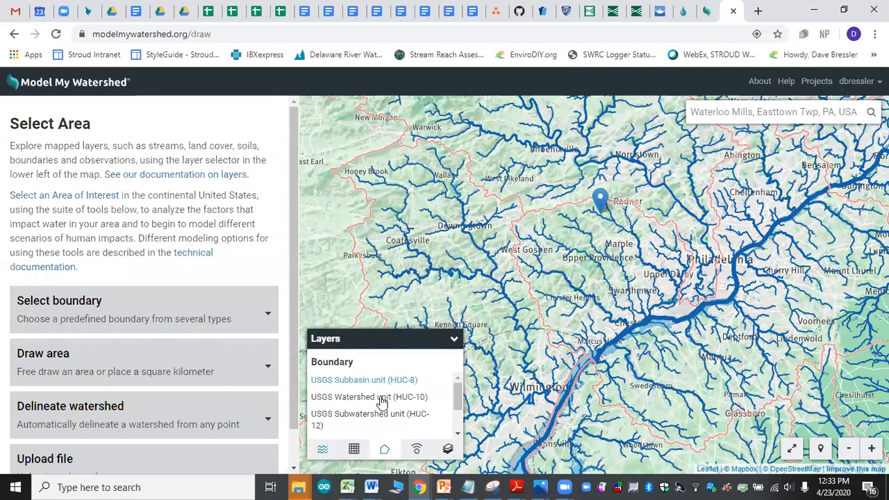
{"action": "left_click", "coordinate": [382, 400]}
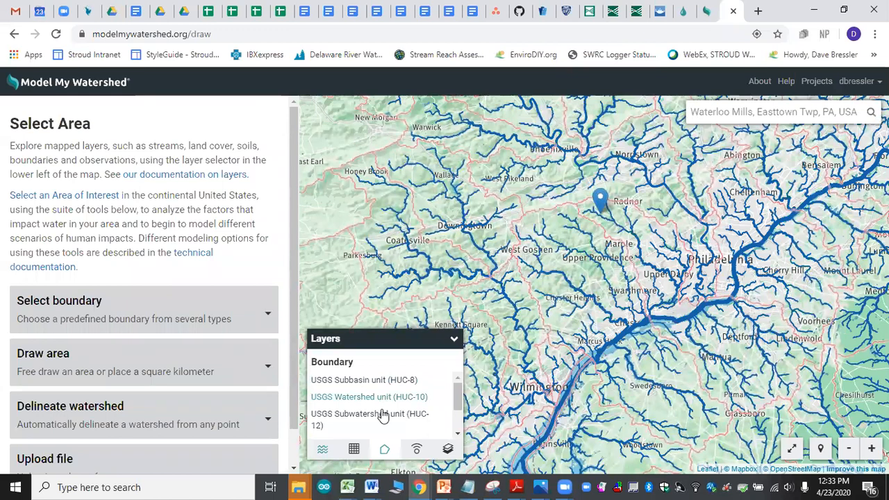
{"action": "left_click", "coordinate": [383, 415]}
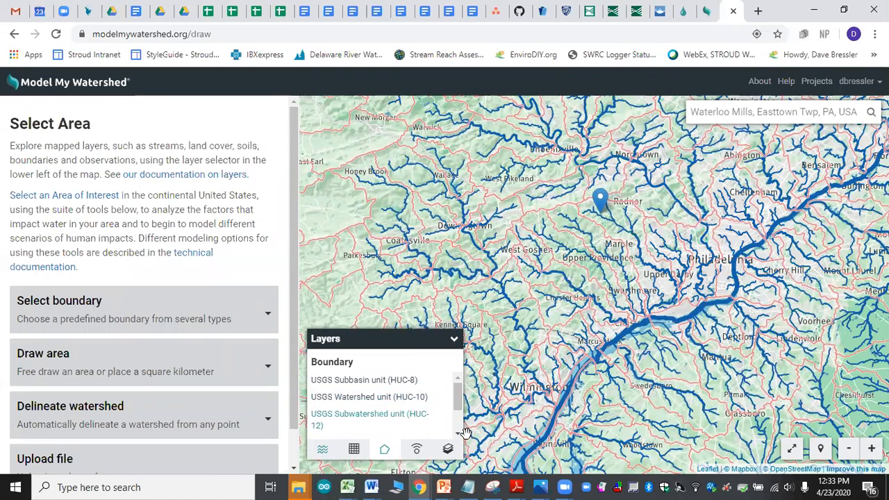
Step: Display County Lines, Congressional Districts and School Districts in turn, ending with the boundary overlay turned off
{"action": "scroll", "coordinate": [460, 436], "scroll_direction": "down", "scroll_amount": 2}
{"action": "scroll", "coordinate": [463, 443], "scroll_direction": "down", "scroll_amount": 1}
{"action": "left_click", "coordinate": [357, 401]}
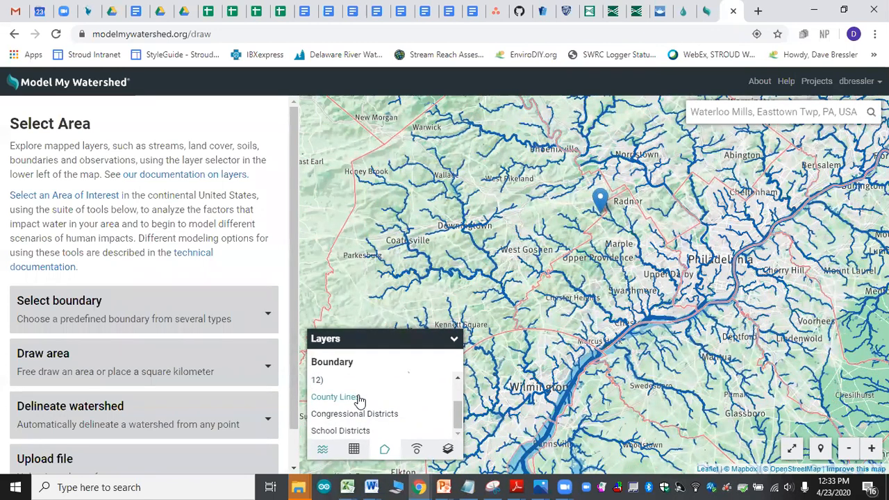
{"action": "left_click", "coordinate": [362, 415]}
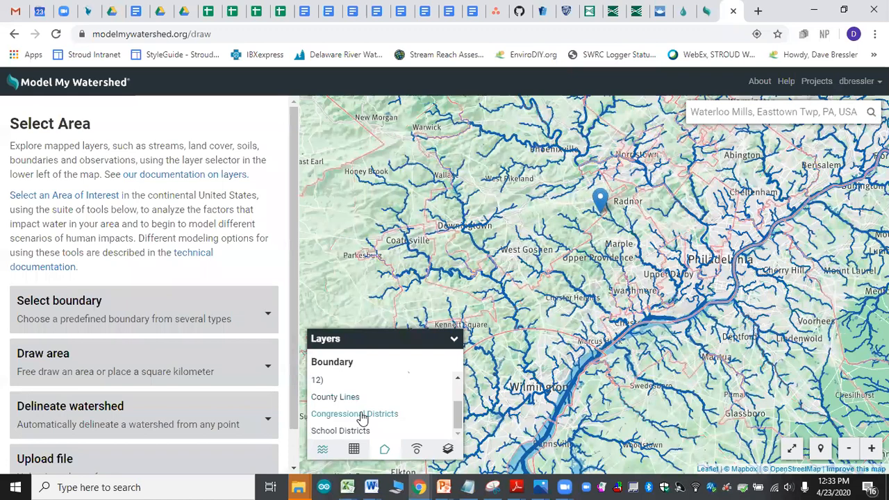
{"action": "left_click", "coordinate": [366, 431]}
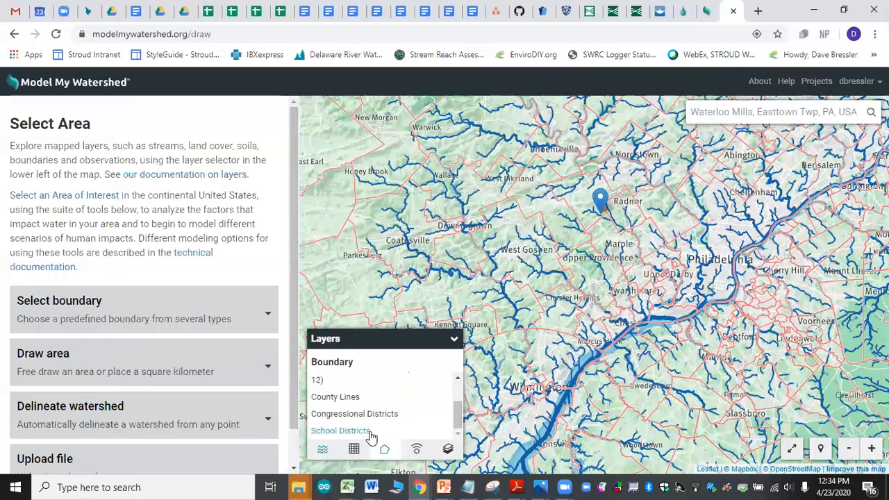
{"action": "left_click", "coordinate": [370, 431]}
Step: Show the Weather Stations observations, examine their locations across Pennsylvania, New Jersey and Maryland, and turn them off again
{"action": "left_click", "coordinate": [416, 449]}
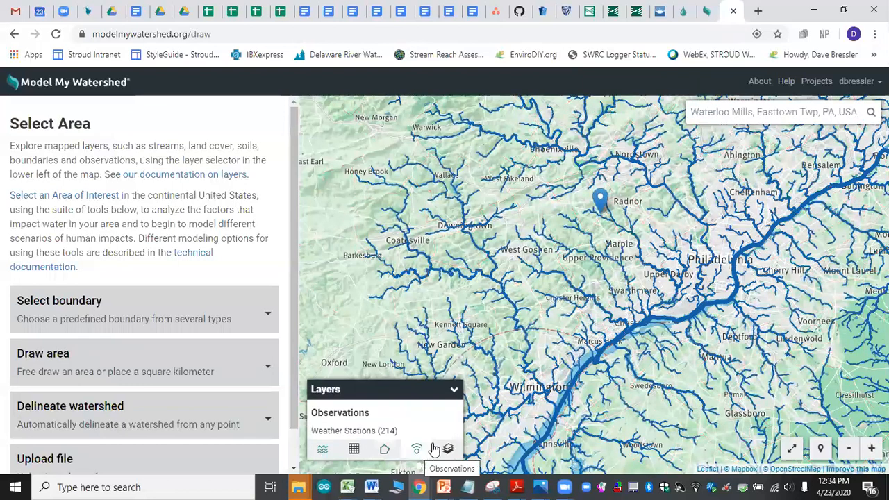
{"action": "left_click", "coordinate": [373, 431]}
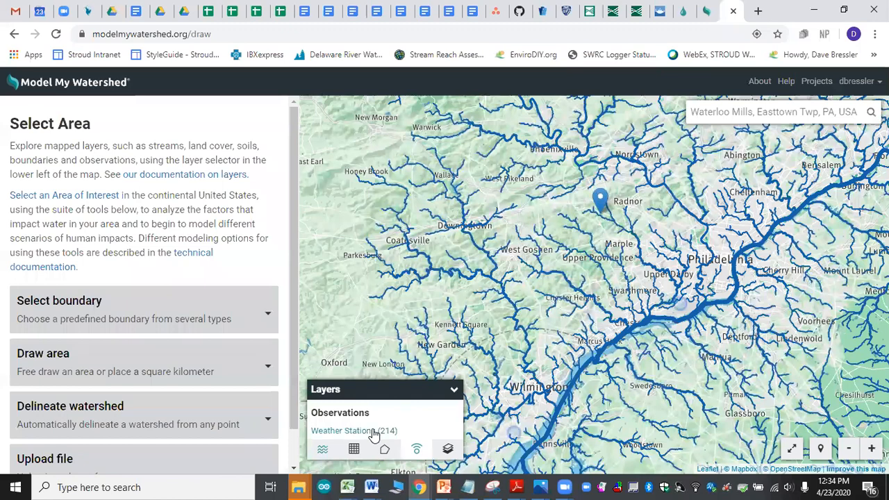
{"action": "scroll", "coordinate": [616, 276], "scroll_direction": "down", "scroll_amount": 3}
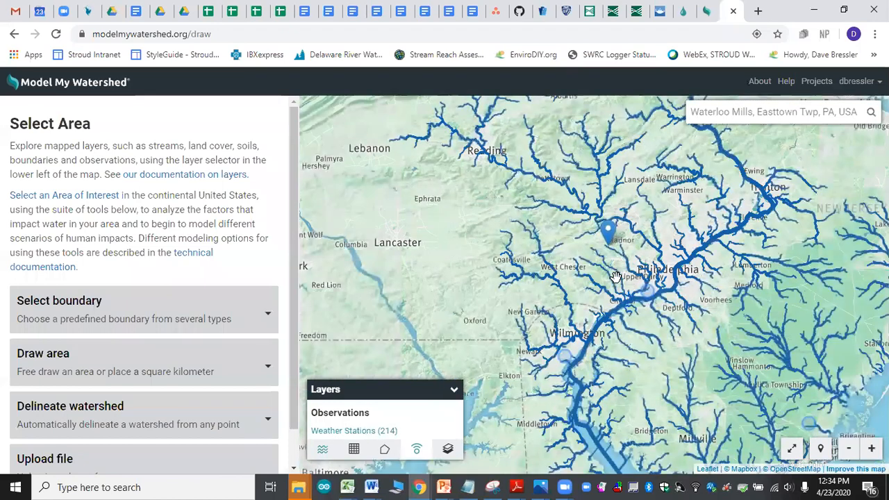
{"action": "left_click_drag", "start_coordinate": [637, 293], "coordinate": [522, 359]}
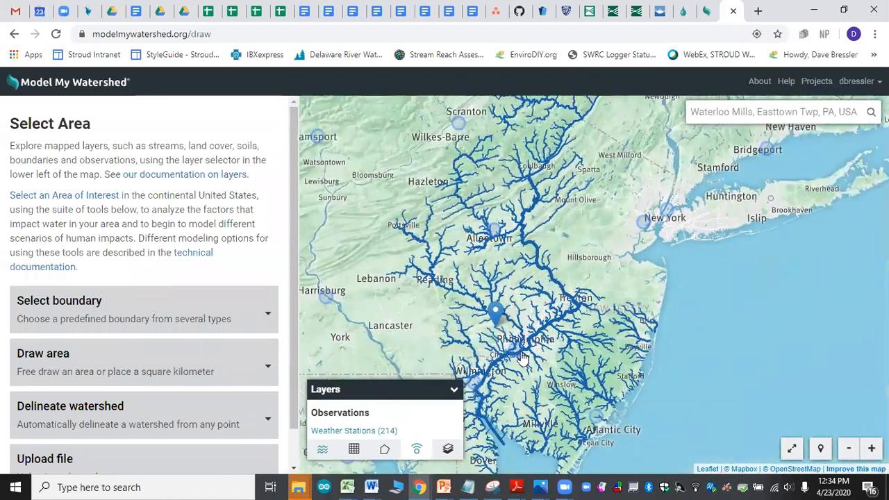
{"action": "left_click_drag", "start_coordinate": [480, 302], "coordinate": [595, 287]}
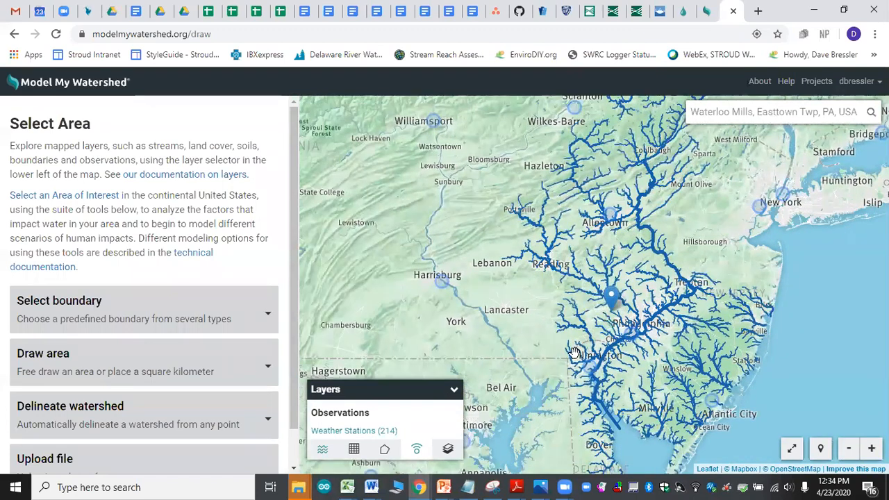
{"action": "left_click_drag", "start_coordinate": [569, 370], "coordinate": [532, 285]}
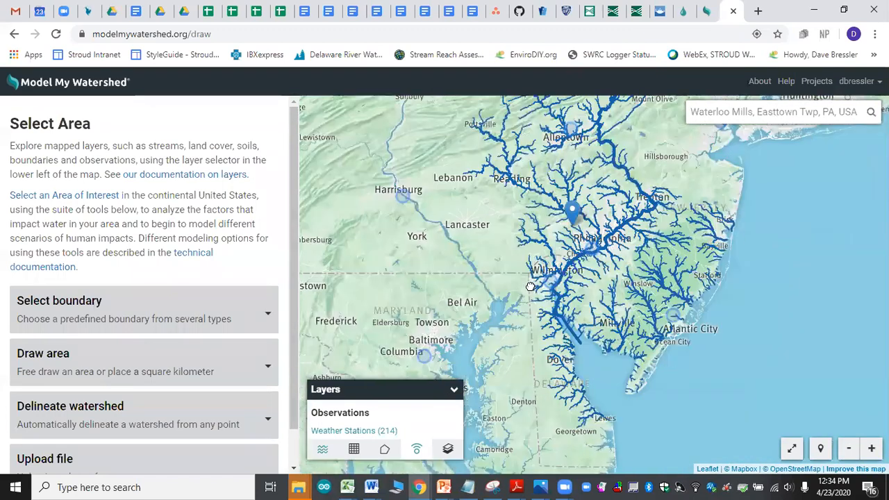
{"action": "left_click", "coordinate": [378, 431]}
Step: Switch the basemap from Streets to Satellite and examine the imagery around Waterloo Mills
{"action": "left_click", "coordinate": [445, 450]}
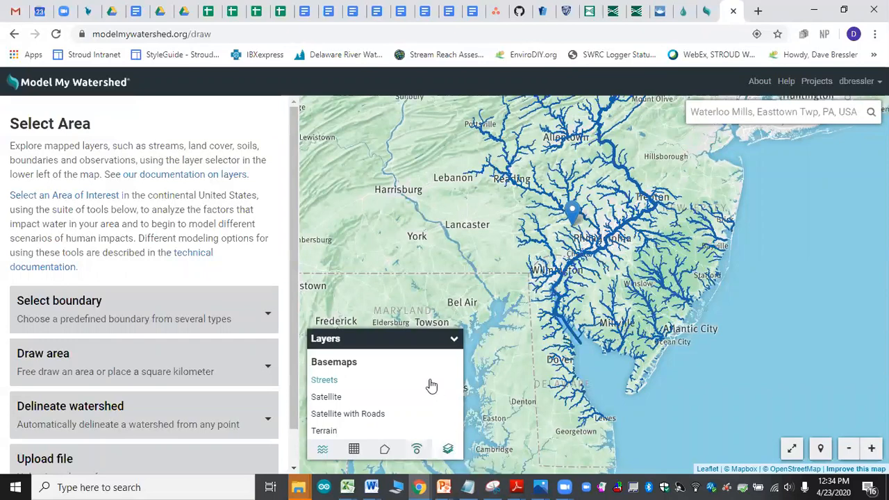
{"action": "left_click_drag", "start_coordinate": [514, 270], "coordinate": [464, 308]}
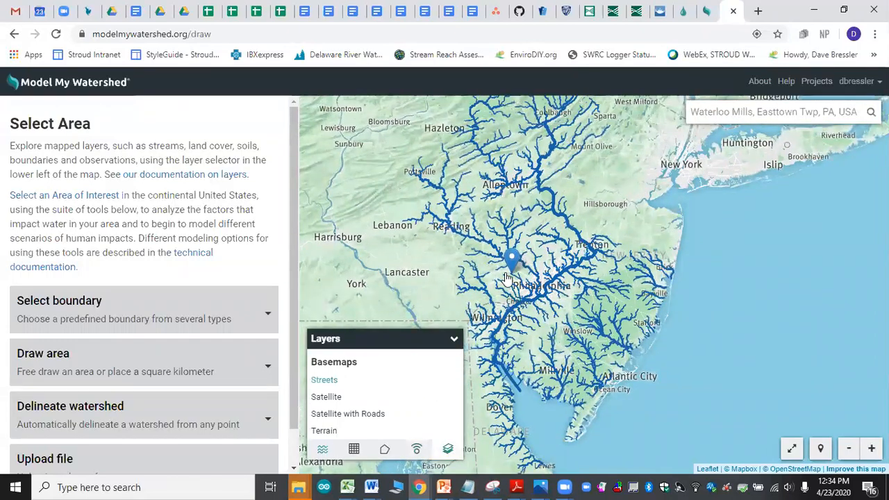
{"action": "scroll", "coordinate": [506, 275], "scroll_direction": "up", "scroll_amount": 2}
{"action": "left_click_drag", "start_coordinate": [501, 330], "coordinate": [469, 305]}
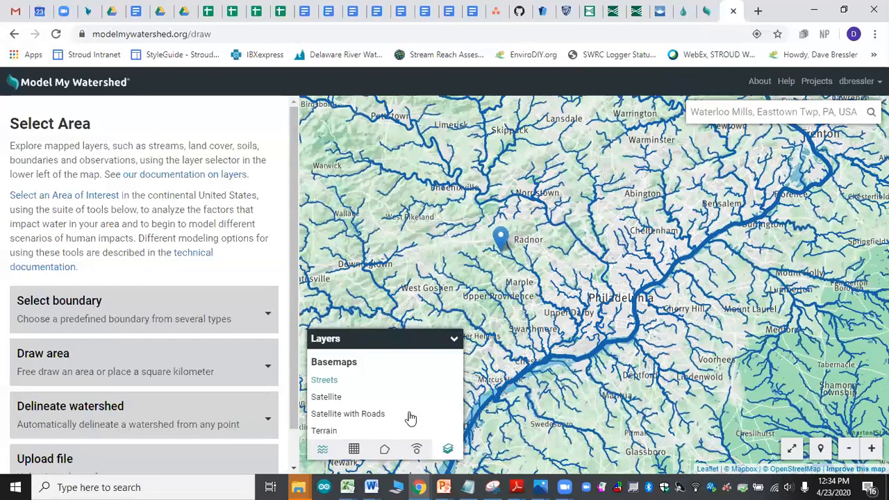
{"action": "left_click", "coordinate": [334, 400]}
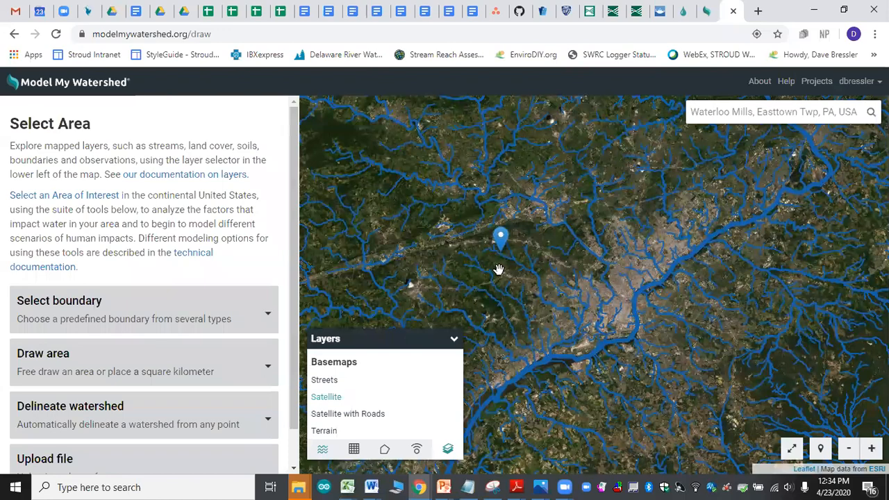
{"action": "scroll", "coordinate": [506, 247], "scroll_direction": "up", "scroll_amount": 2}
{"action": "left_click_drag", "start_coordinate": [507, 248], "coordinate": [583, 265]}
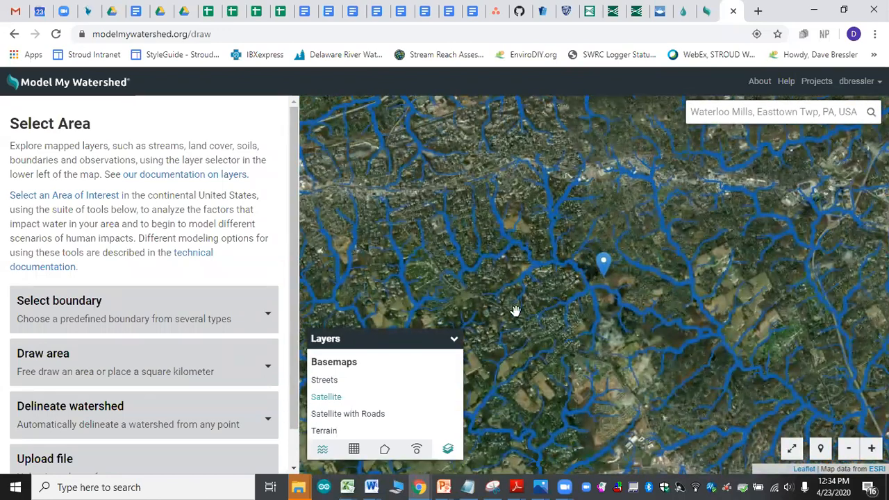
Step: Change the basemap to Satellite with Roads and examine Darby Creek and the roads around Waterloo Mills Preserve
{"action": "left_click", "coordinate": [371, 416]}
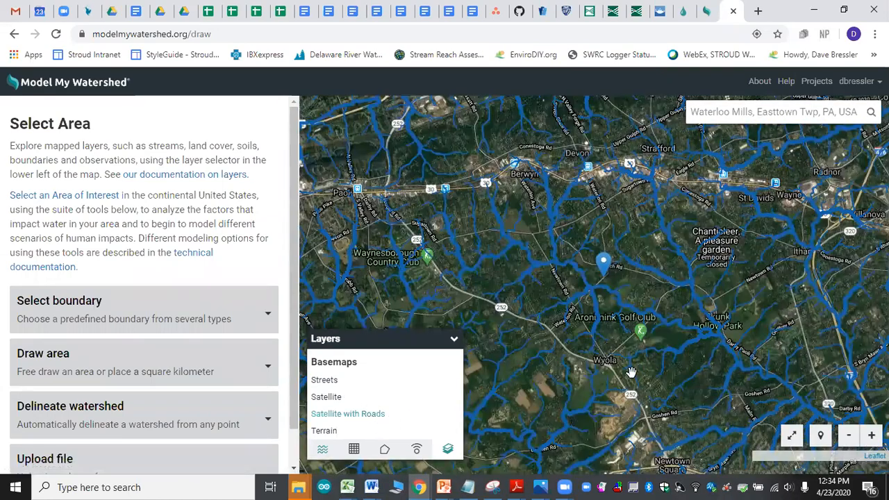
{"action": "scroll", "coordinate": [598, 292], "scroll_direction": "up", "scroll_amount": 1}
{"action": "scroll", "coordinate": [598, 292], "scroll_direction": "up", "scroll_amount": 1}
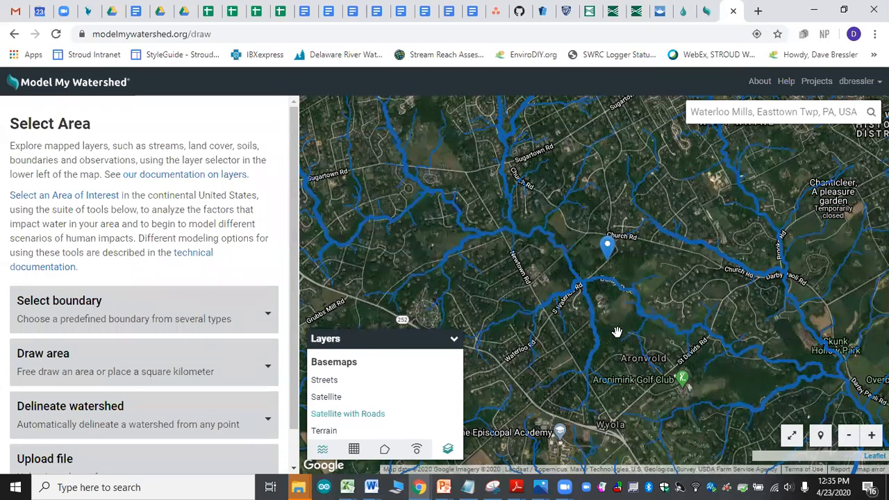
{"action": "scroll", "coordinate": [639, 283], "scroll_direction": "up", "scroll_amount": 1}
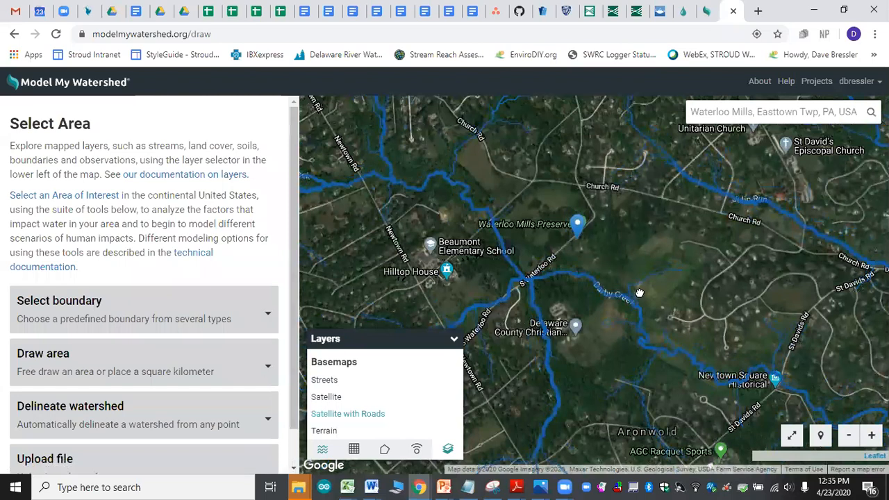
Step: Preview the Terrain basemap around Waterloo Mills, return to Streets and examine the streams near Daylesford and Leopard
{"action": "left_click_drag", "start_coordinate": [616, 268], "coordinate": [696, 357]}
{"action": "scroll", "coordinate": [690, 330], "scroll_direction": "up", "scroll_amount": 1}
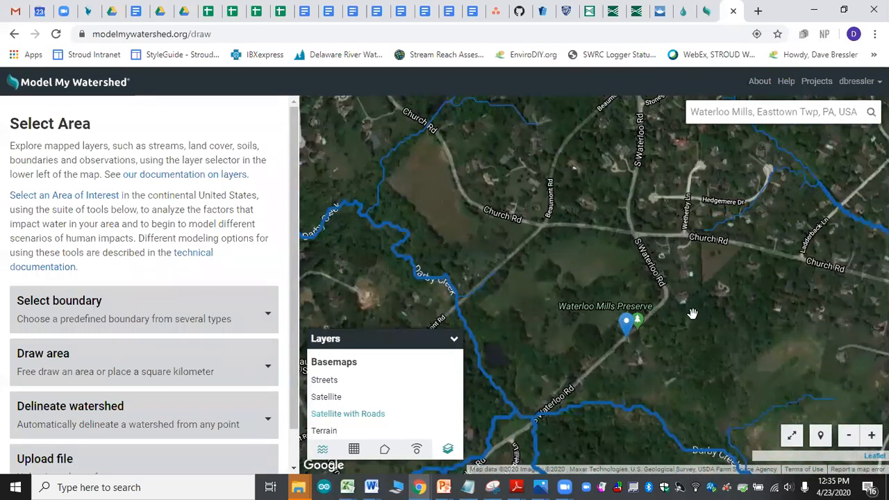
{"action": "scroll", "coordinate": [690, 359], "scroll_direction": "down", "scroll_amount": 1}
{"action": "scroll", "coordinate": [691, 356], "scroll_direction": "down", "scroll_amount": 1}
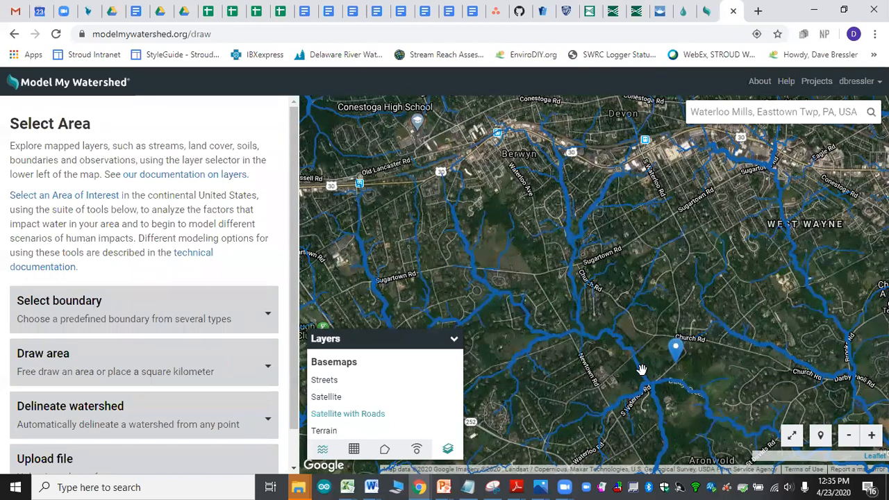
{"action": "left_click_drag", "start_coordinate": [641, 371], "coordinate": [635, 276]}
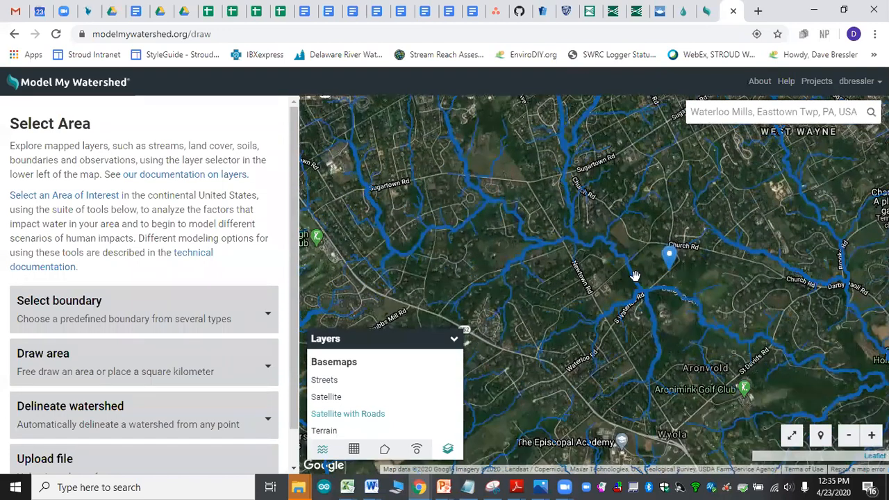
{"action": "left_click", "coordinate": [330, 432]}
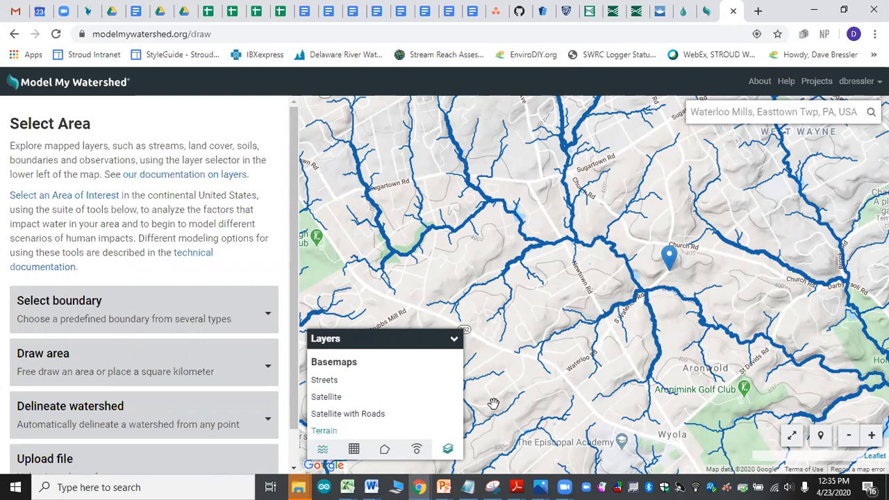
{"action": "left_click", "coordinate": [325, 380]}
{"action": "left_click_drag", "start_coordinate": [573, 290], "coordinate": [597, 306]}
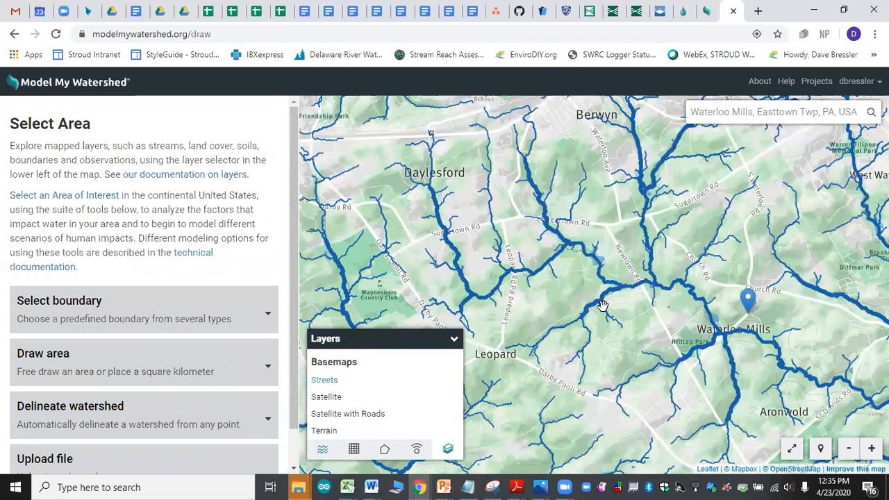
{"action": "left_click_drag", "start_coordinate": [568, 282], "coordinate": [615, 285]}
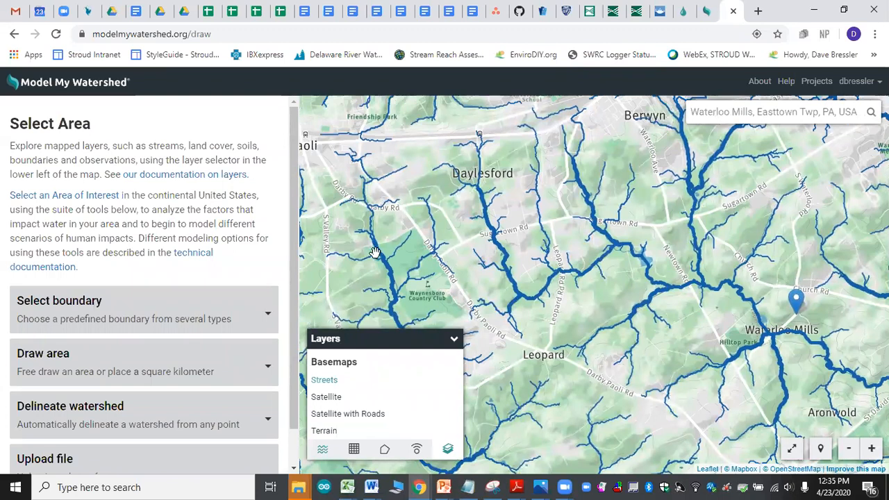
Step: Review the Streams and Coverage Grid layer lists, ending on the Streams list
{"action": "scroll", "coordinate": [293, 231], "scroll_direction": "down", "scroll_amount": 1}
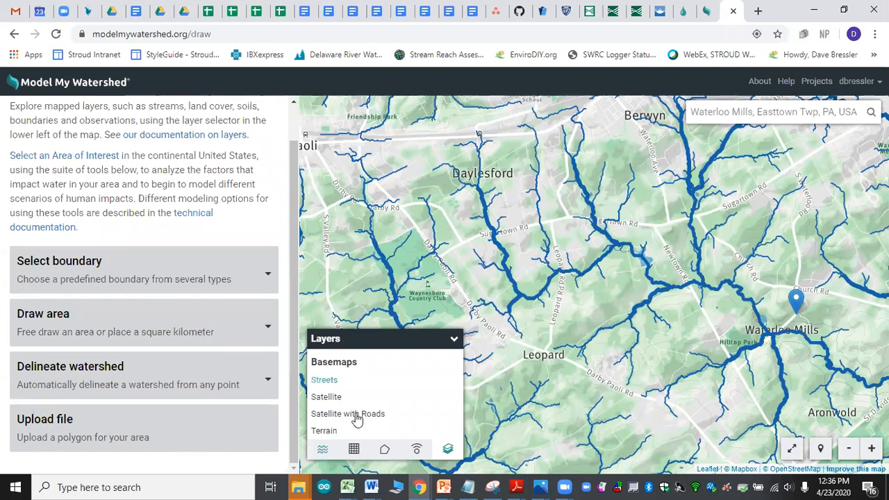
{"action": "left_click", "coordinate": [322, 450]}
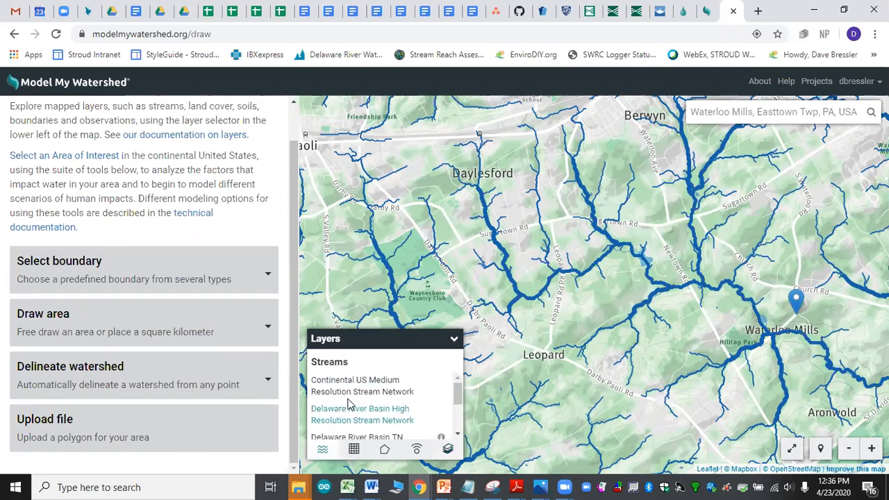
{"action": "left_click", "coordinate": [352, 450]}
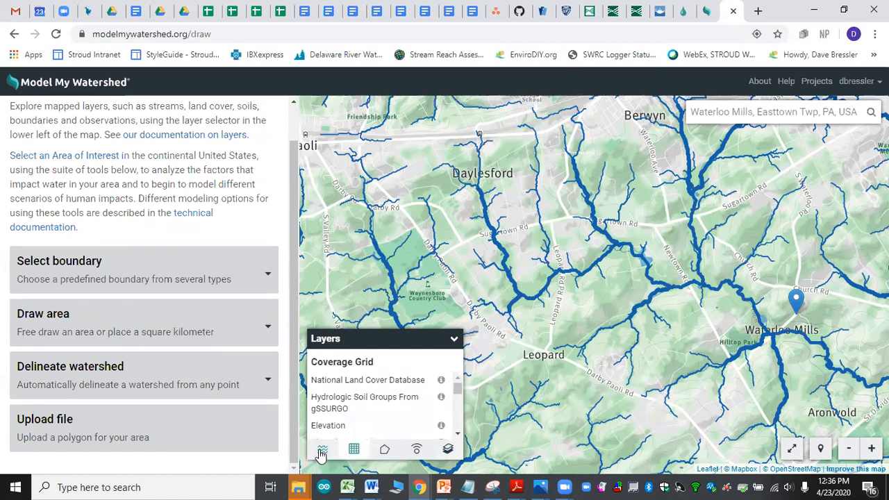
{"action": "left_click", "coordinate": [322, 451]}
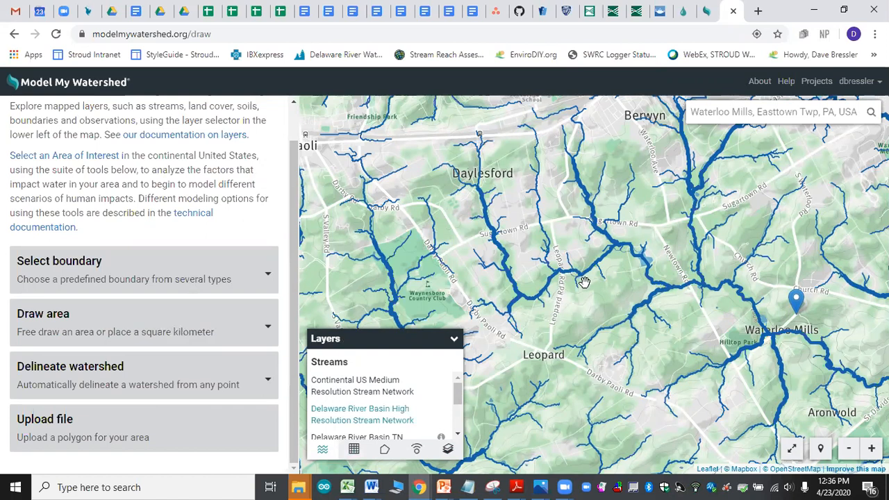
Step: Review the area choices offered under Select boundary and Draw area without choosing one
{"action": "left_click", "coordinate": [261, 285]}
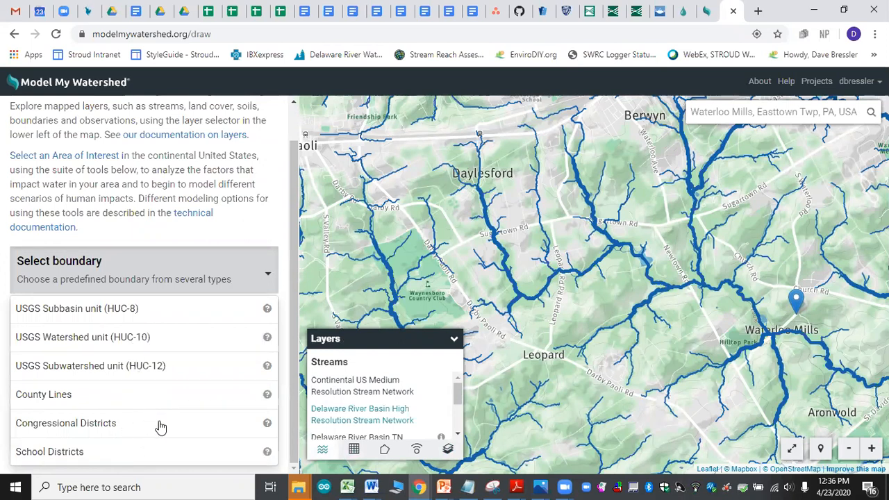
{"action": "left_click", "coordinate": [207, 238]}
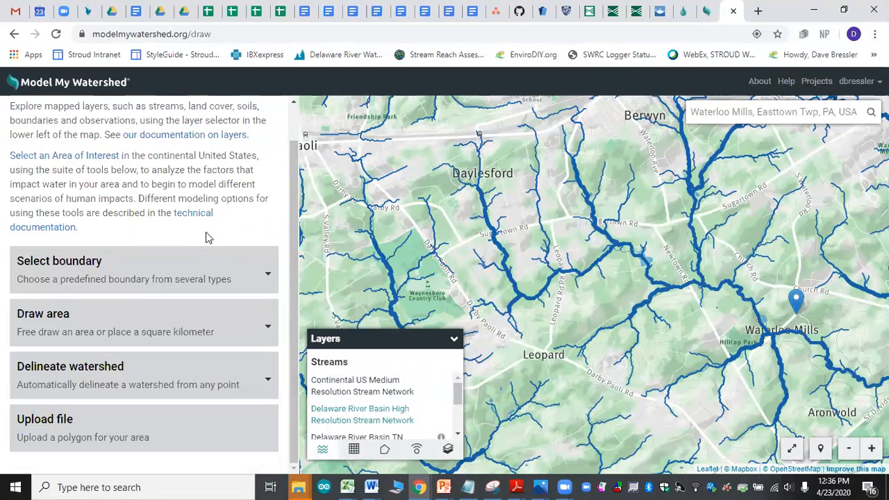
{"action": "left_click", "coordinate": [224, 334]}
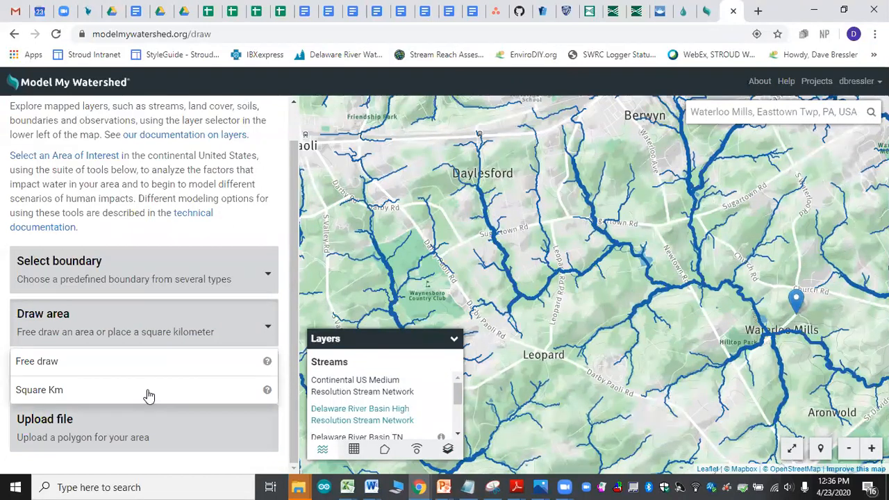
{"action": "left_click", "coordinate": [193, 236]}
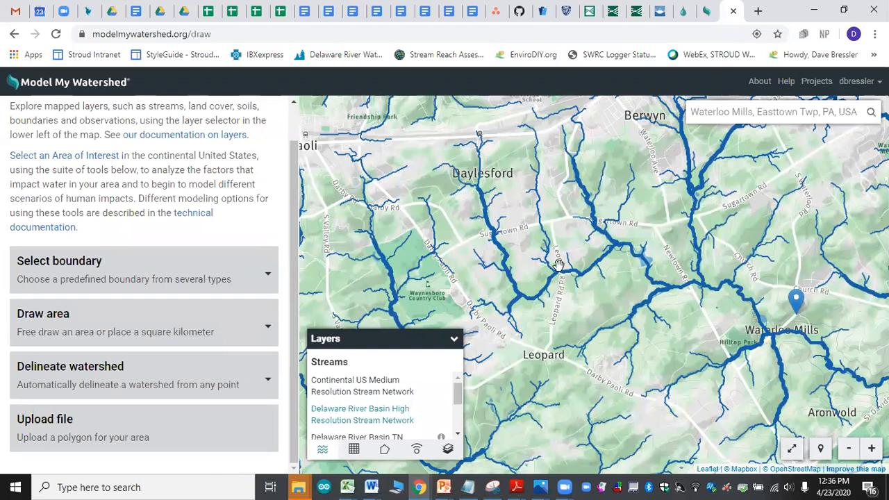
Step: Delineate a watershed with the Delaware High Resolution option from a stream point at Skunk Hollow, downstream of Waterloo Mills
{"action": "scroll", "coordinate": [633, 299], "scroll_direction": "down", "scroll_amount": 2}
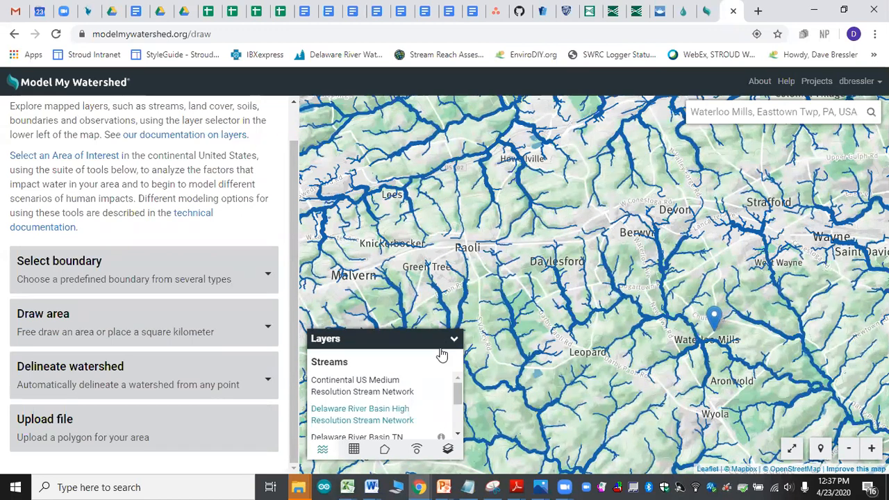
{"action": "left_click", "coordinate": [263, 384]}
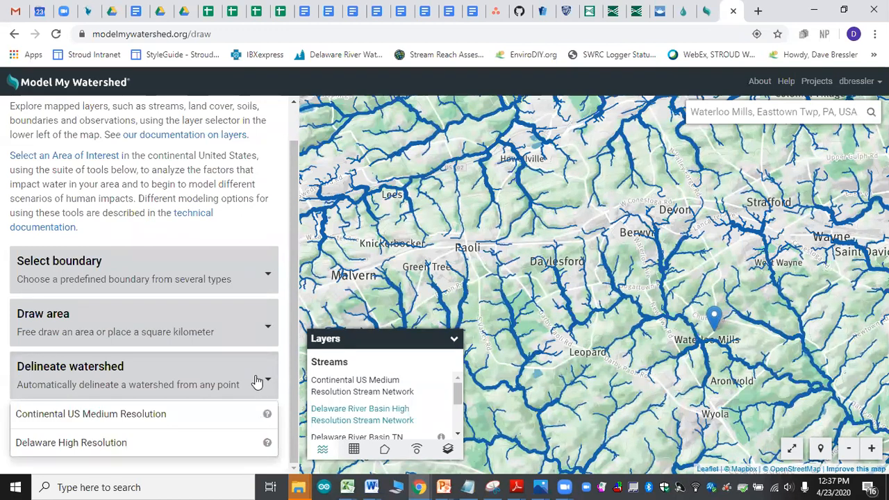
{"action": "left_click", "coordinate": [101, 443]}
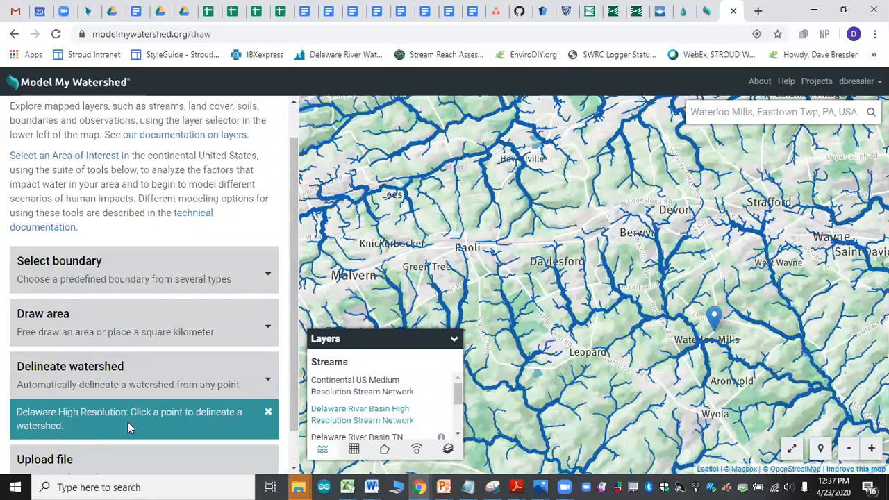
{"action": "scroll", "coordinate": [751, 356], "scroll_direction": "up", "scroll_amount": 2}
{"action": "left_click_drag", "start_coordinate": [789, 364], "coordinate": [570, 199]}
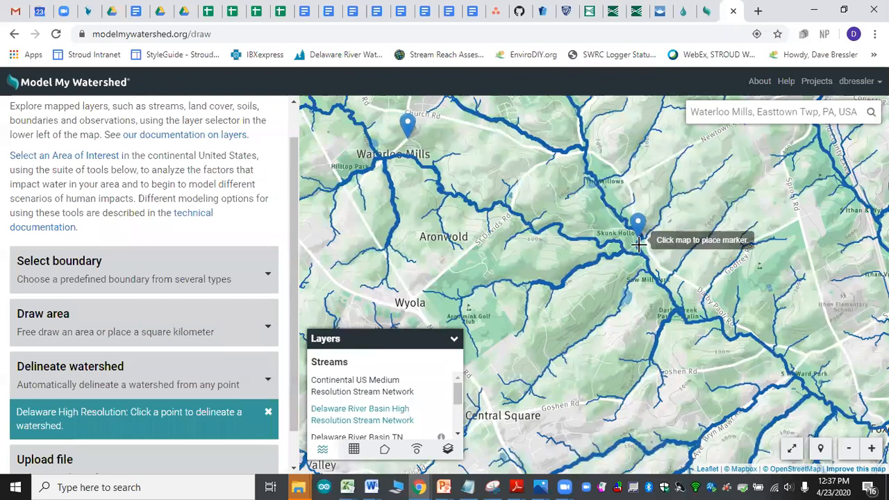
{"action": "scroll", "coordinate": [638, 244], "scroll_direction": "up", "scroll_amount": 2}
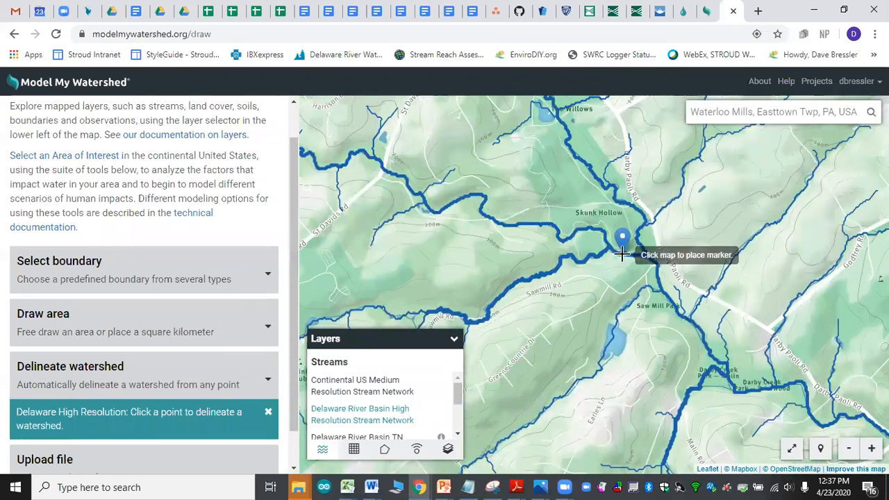
{"action": "left_click", "coordinate": [622, 255]}
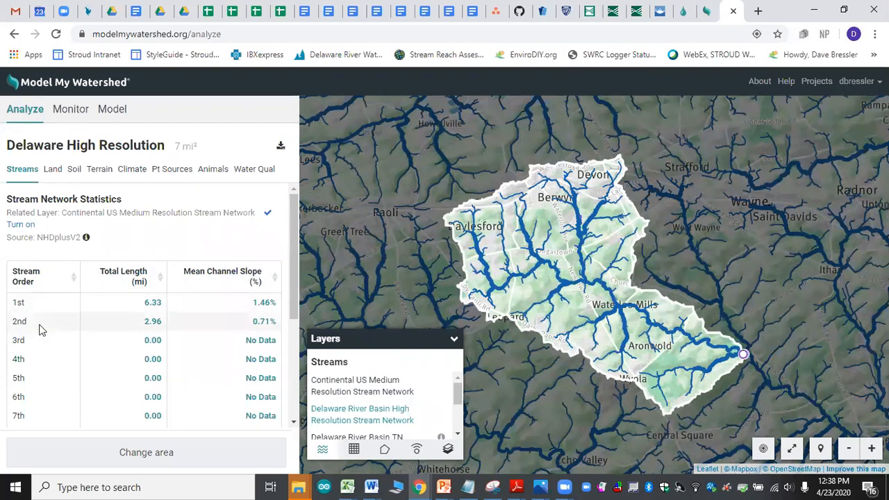
Step: View the watershed's land cover distribution and overlay the National Land Cover Database on the map
{"action": "left_click", "coordinate": [52, 172]}
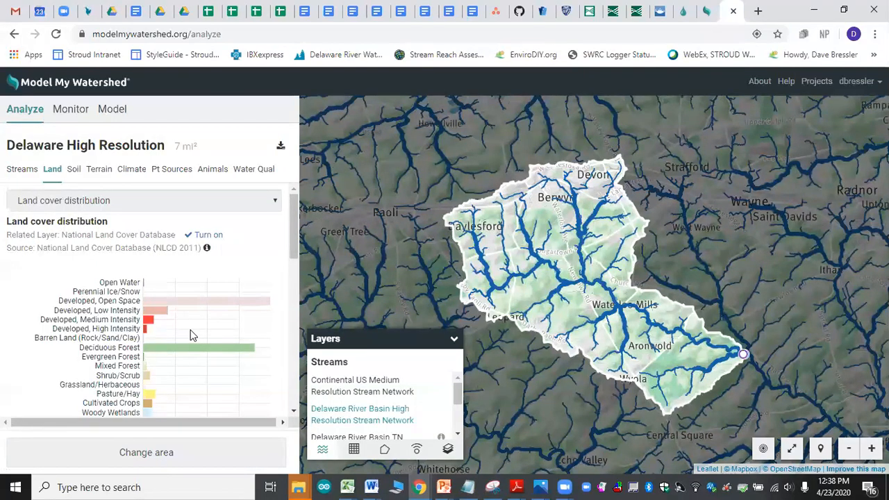
{"action": "scroll", "coordinate": [194, 335], "scroll_direction": "down", "scroll_amount": 2}
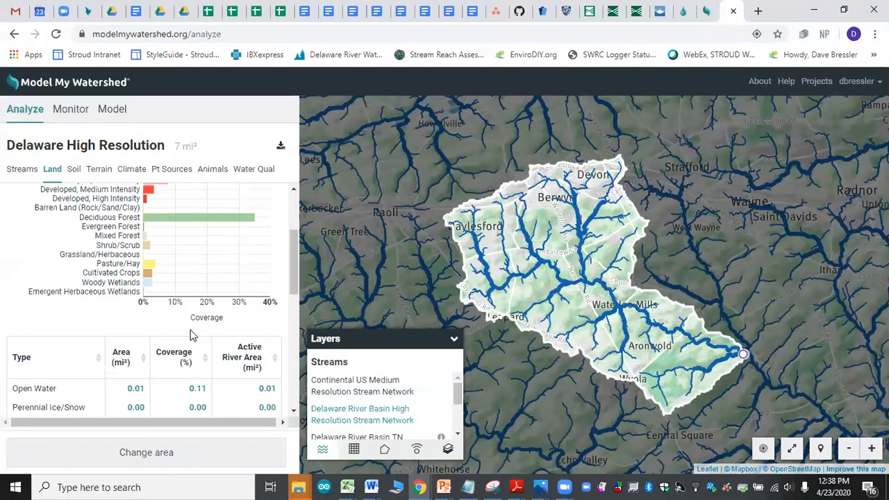
{"action": "scroll", "coordinate": [193, 335], "scroll_direction": "up", "scroll_amount": 1}
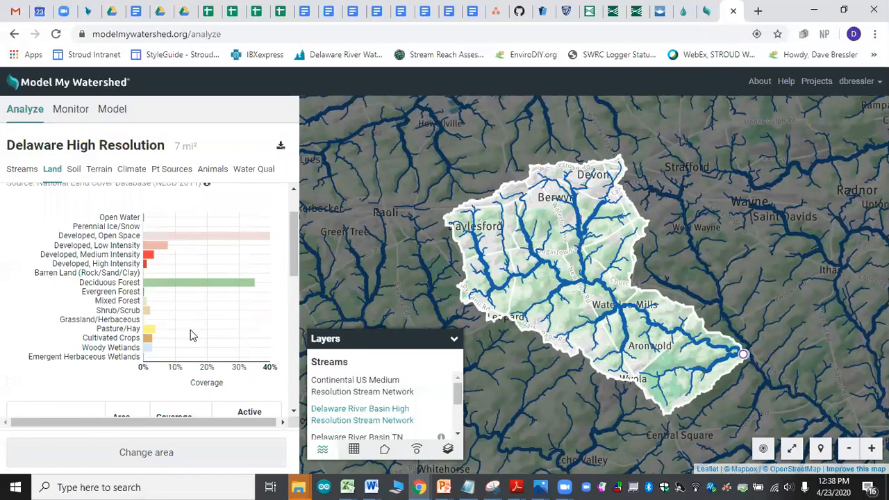
{"action": "left_click", "coordinate": [355, 450]}
{"action": "left_click", "coordinate": [360, 382]}
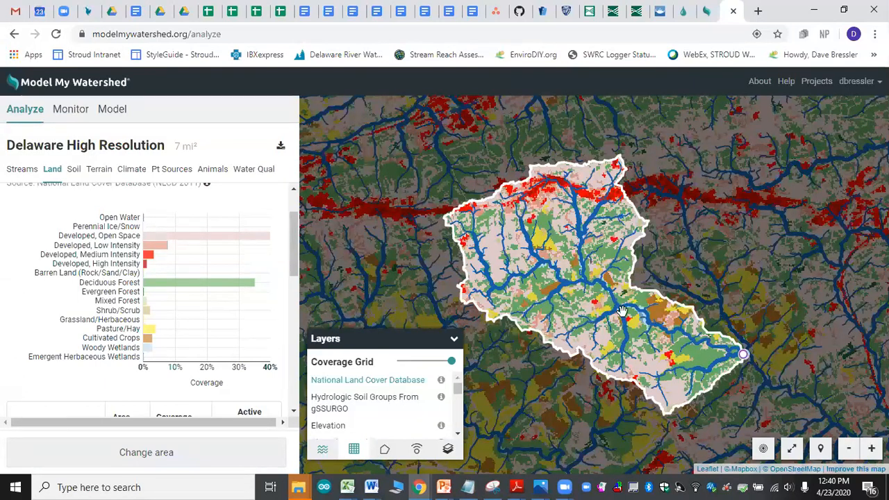
Step: Examine the land cover table's area, coverage and active river area by type, down to the totals
{"action": "left_click_drag", "start_coordinate": [296, 254], "coordinate": [290, 295]}
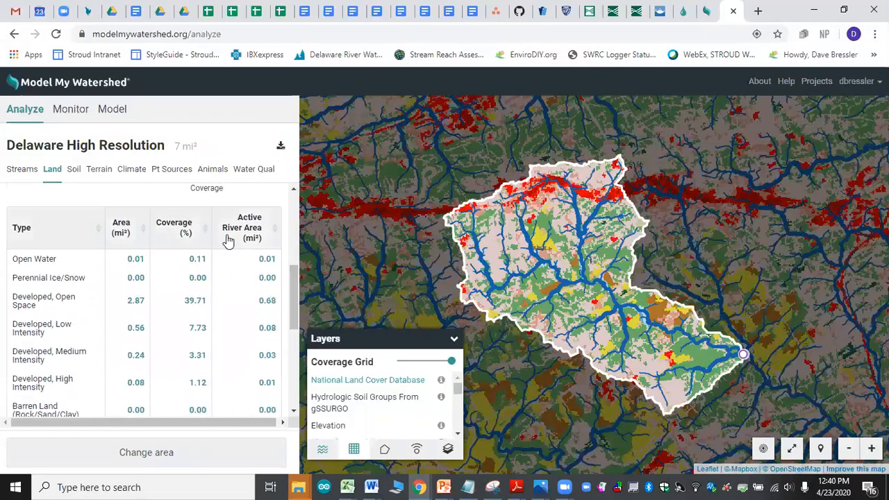
{"action": "scroll", "coordinate": [179, 324], "scroll_direction": "up", "scroll_amount": 5}
{"action": "scroll", "coordinate": [254, 310], "scroll_direction": "down", "scroll_amount": 5}
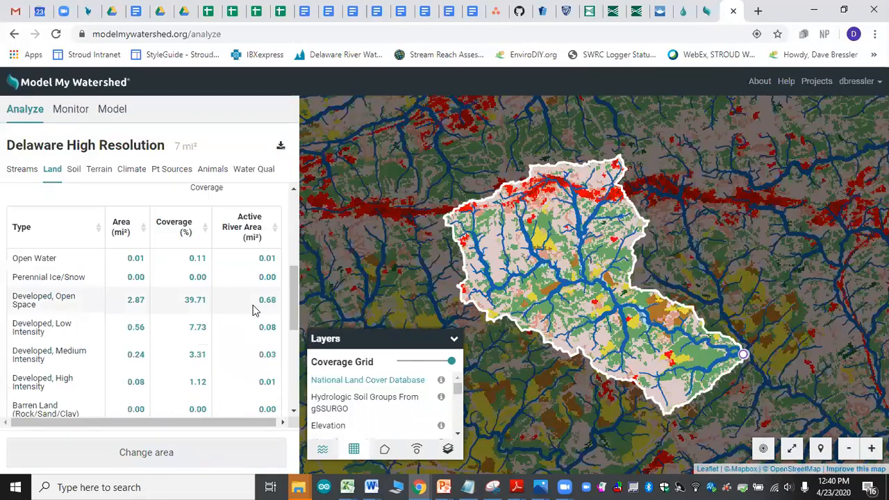
{"action": "scroll", "coordinate": [227, 330], "scroll_direction": "down", "scroll_amount": 2}
{"action": "scroll", "coordinate": [227, 326], "scroll_direction": "down", "scroll_amount": 3}
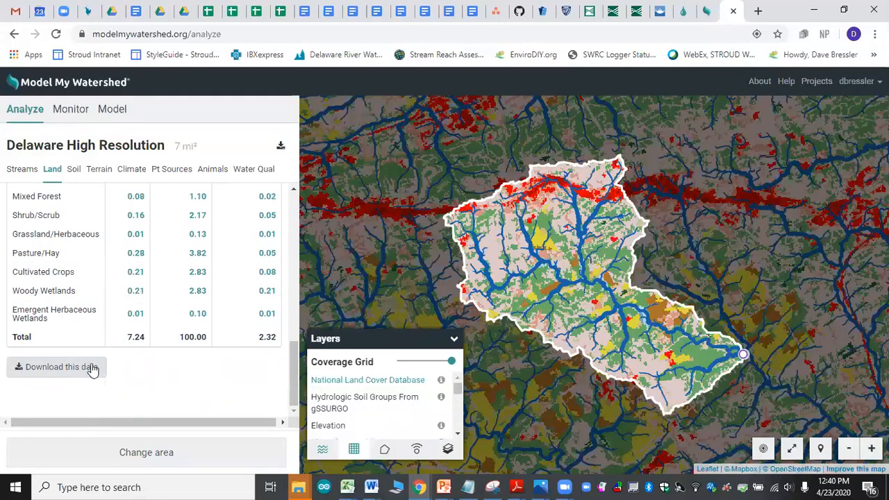
{"action": "scroll", "coordinate": [195, 286], "scroll_direction": "up", "scroll_amount": 5}
{"action": "scroll", "coordinate": [193, 276], "scroll_direction": "up", "scroll_amount": 5}
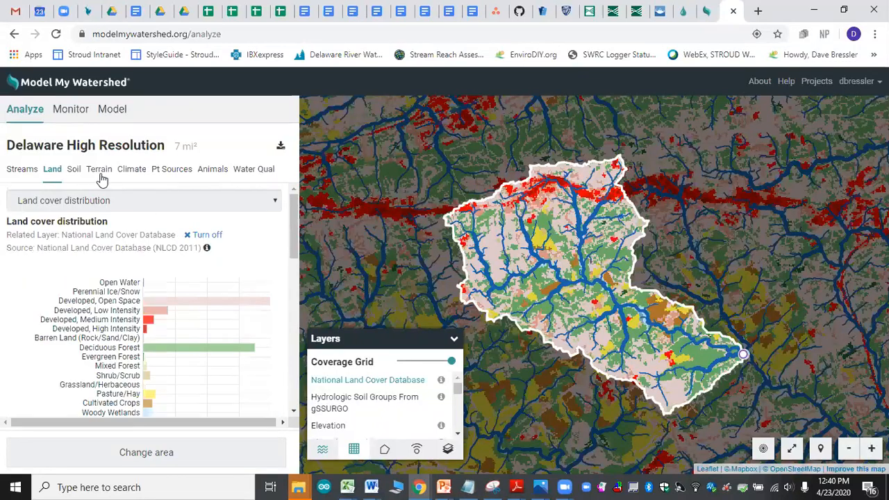
Step: View the watershed's hydrologic soil group distribution and overlay the Hydrologic Soil Groups From gSSURGO layer
{"action": "left_click", "coordinate": [74, 169]}
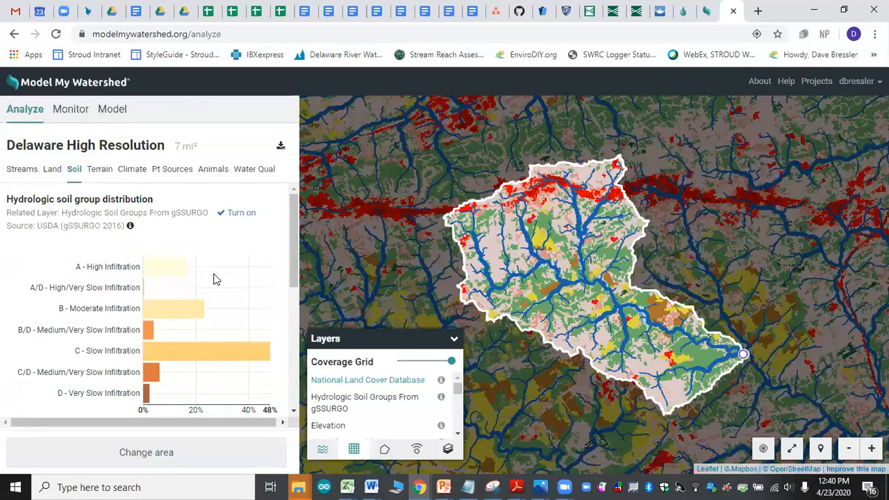
{"action": "left_click", "coordinate": [368, 403]}
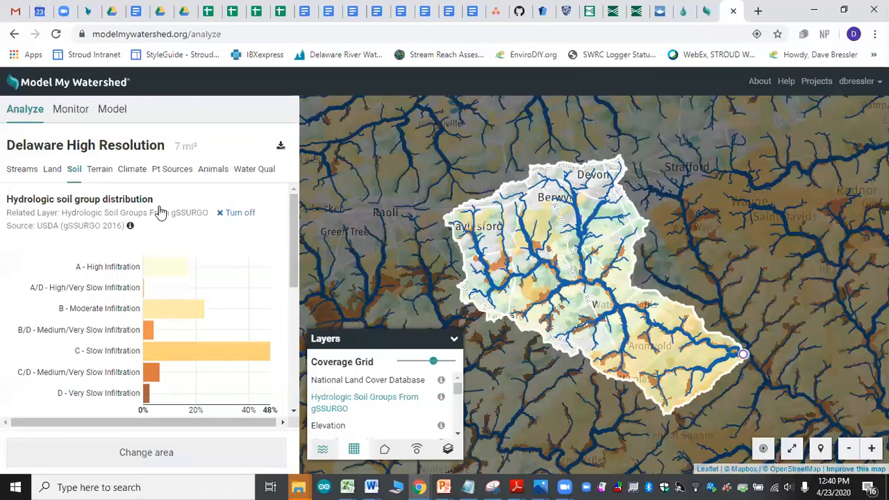
Step: Review the watershed's terrain, climate, point source, farm animal and water quality results in turn
{"action": "left_click", "coordinate": [102, 172]}
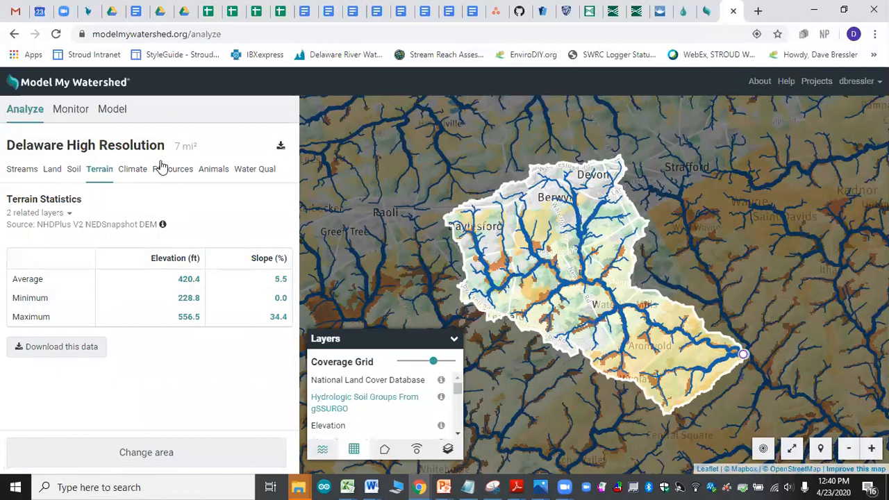
{"action": "left_click", "coordinate": [141, 173]}
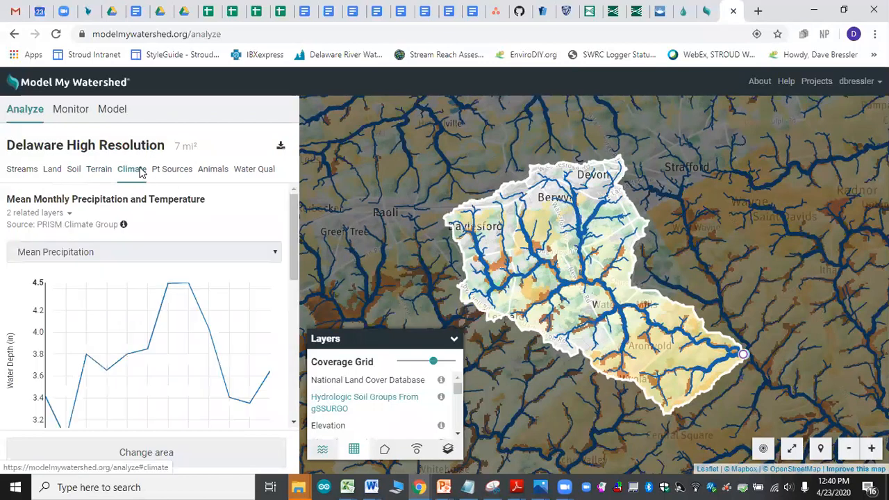
{"action": "left_click", "coordinate": [175, 172]}
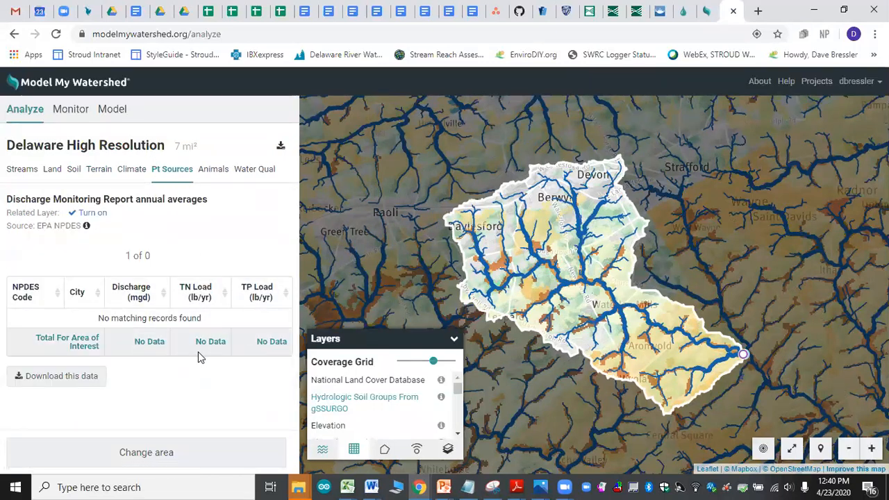
{"action": "left_click", "coordinate": [214, 175]}
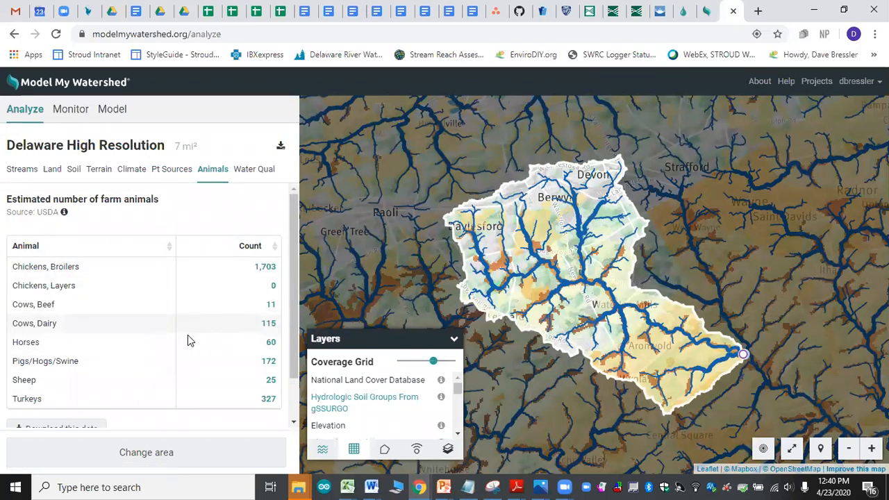
{"action": "left_click", "coordinate": [247, 168]}
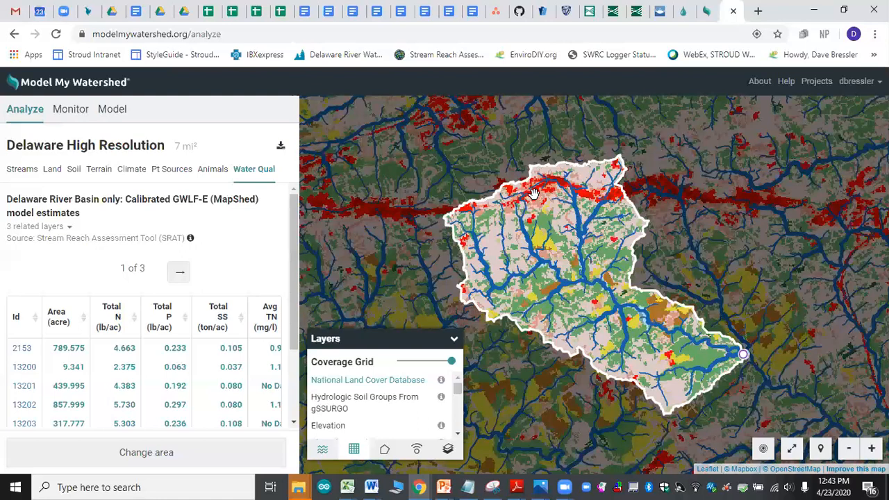
Step: Search the watershed's monitoring data sources for "water"
{"action": "left_click", "coordinate": [112, 114]}
{"action": "left_click", "coordinate": [76, 111]}
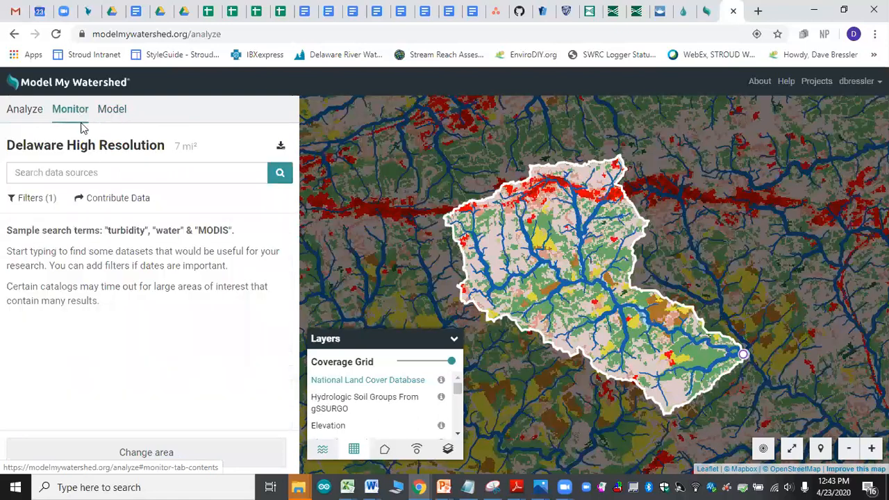
{"action": "left_click", "coordinate": [111, 174]}
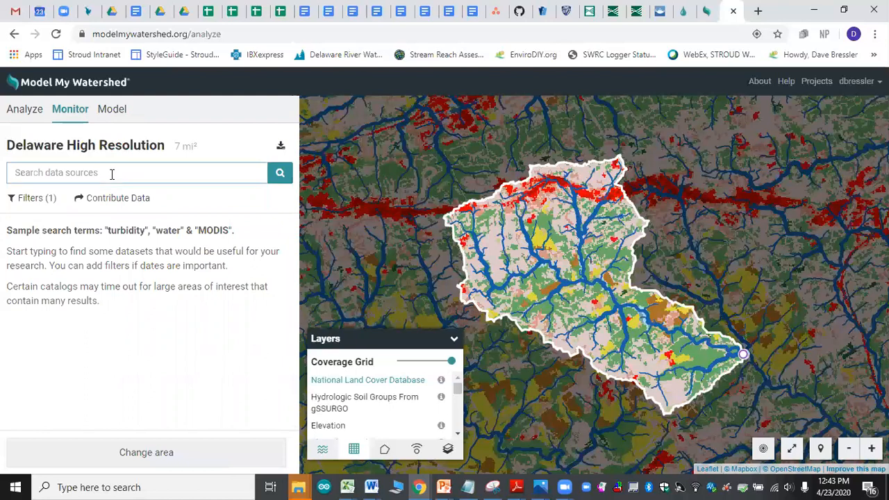
{"action": "type", "text": "water"}
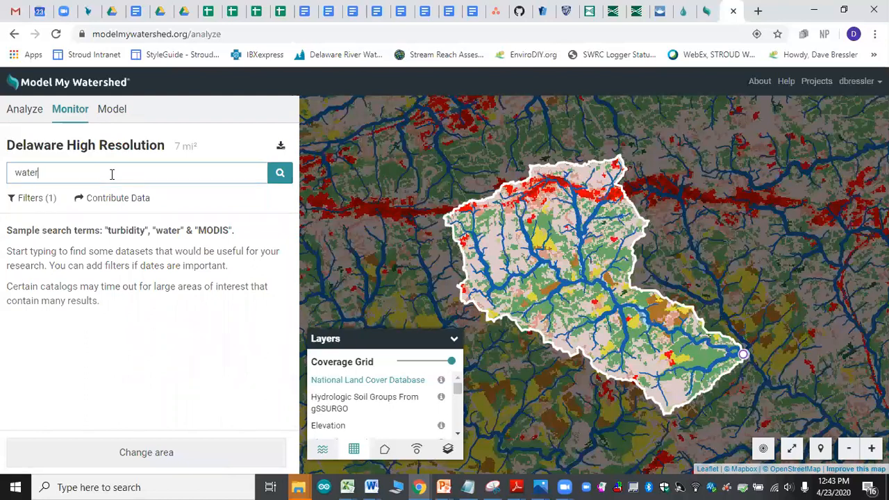
{"action": "key", "text": "Return"}
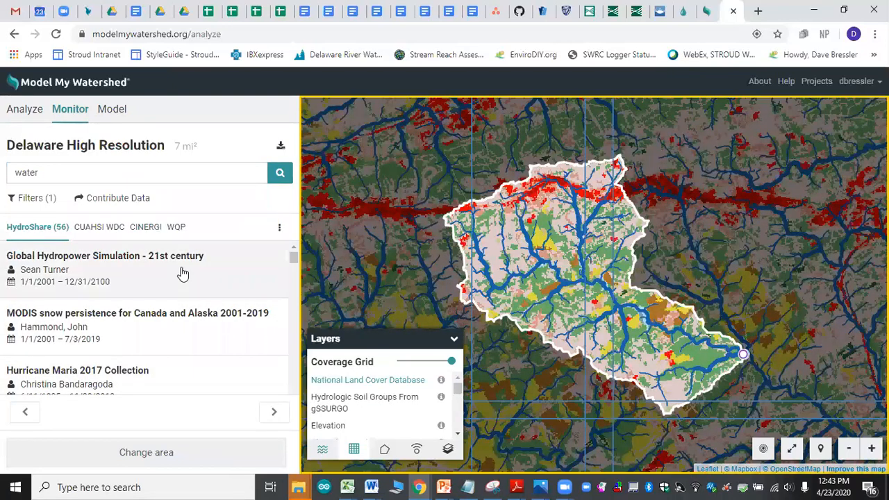
Step: Run the Site Storm Model for the watershed and inspect the evapotranspiration, runoff and infiltration shares of the 24-hour storm
{"action": "left_click", "coordinate": [111, 113]}
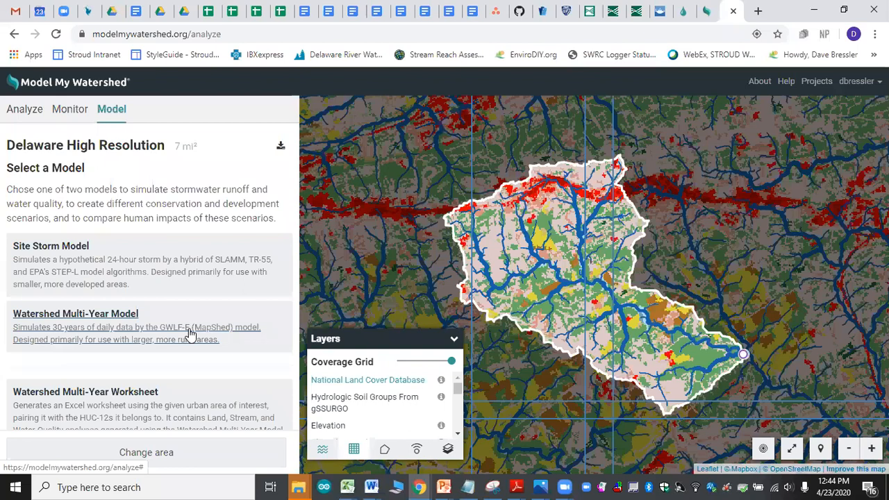
{"action": "left_click", "coordinate": [168, 264]}
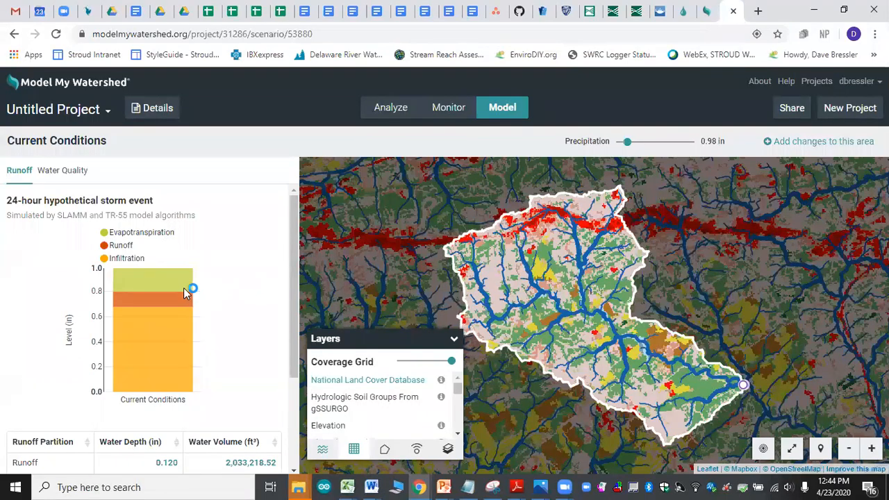
{"action": "mouse_move", "coordinate": [166, 286]}
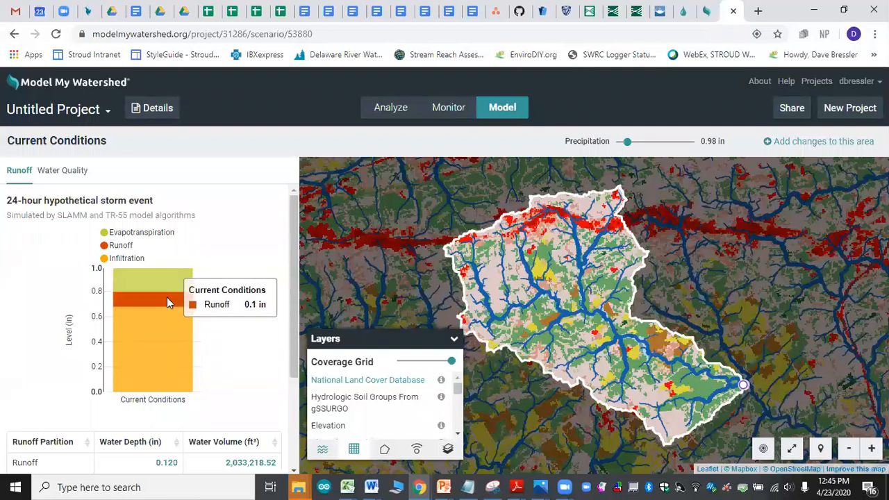
{"action": "mouse_move", "coordinate": [161, 317]}
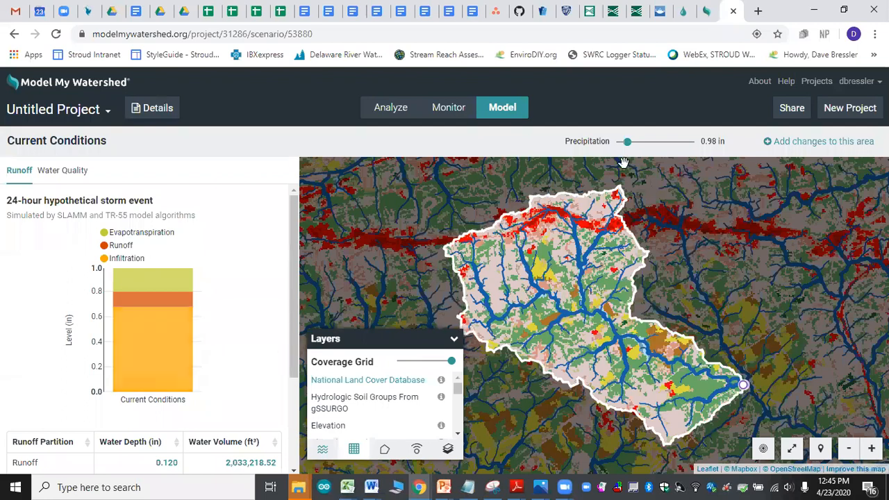
Step: Try a storm precipitation of 4.60 in to check its runoff, and reduce the precipitation to 2.00 in
{"action": "left_click_drag", "start_coordinate": [629, 144], "coordinate": [654, 142]}
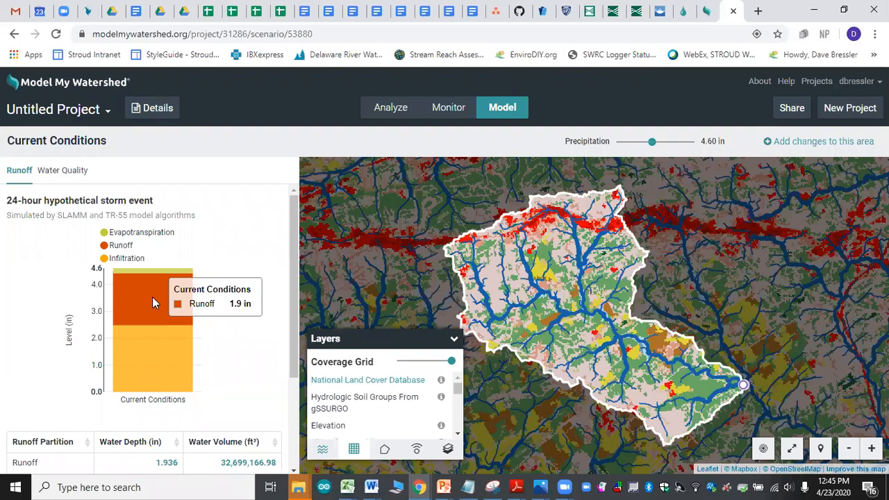
{"action": "left_click_drag", "start_coordinate": [653, 145], "coordinate": [635, 143]}
{"action": "mouse_move", "coordinate": [177, 262]}
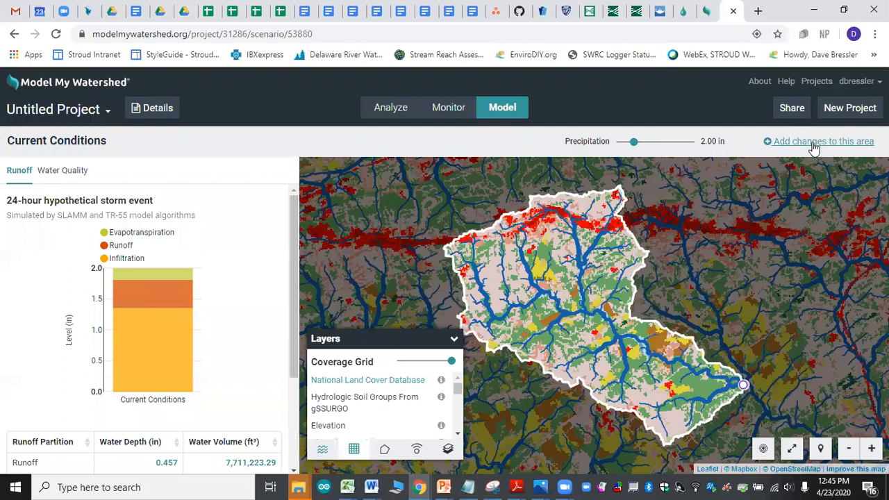
Step: Start a new scenario and draw a Developed-High land cover polygon over the forest just west of the watershed outlet
{"action": "left_click", "coordinate": [814, 147]}
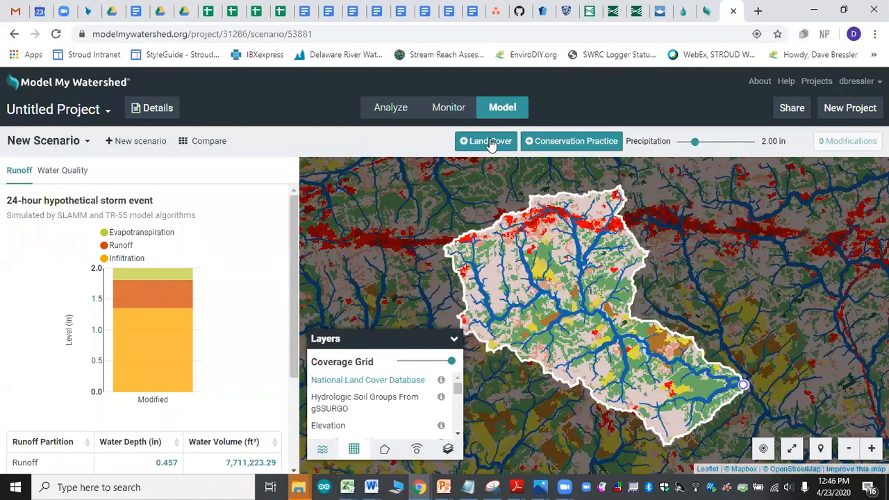
{"action": "left_click", "coordinate": [491, 142]}
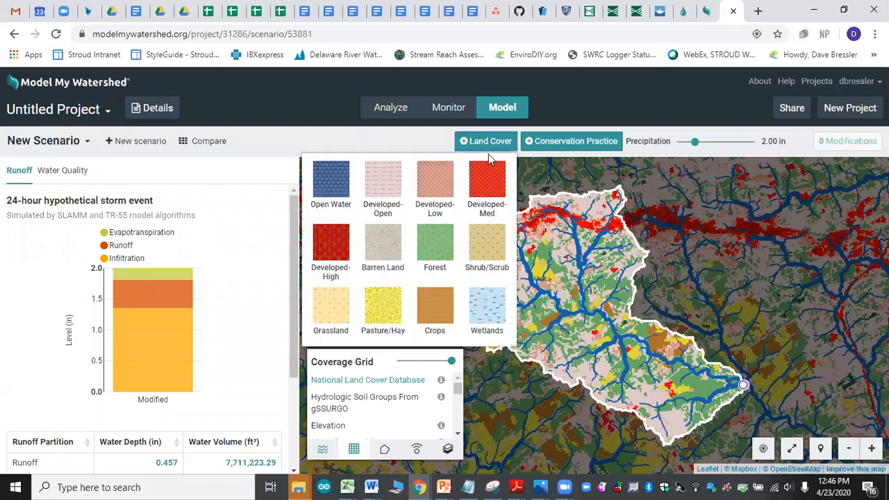
{"action": "mouse_move", "coordinate": [329, 244]}
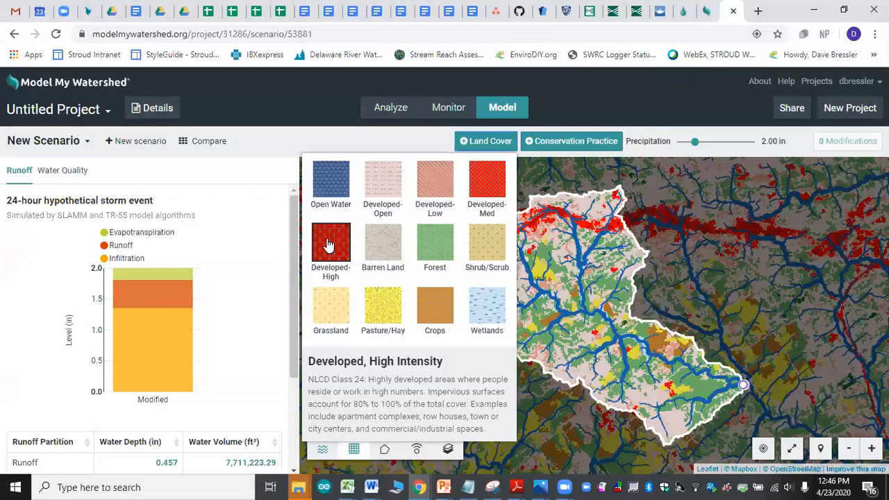
{"action": "left_click", "coordinate": [329, 245]}
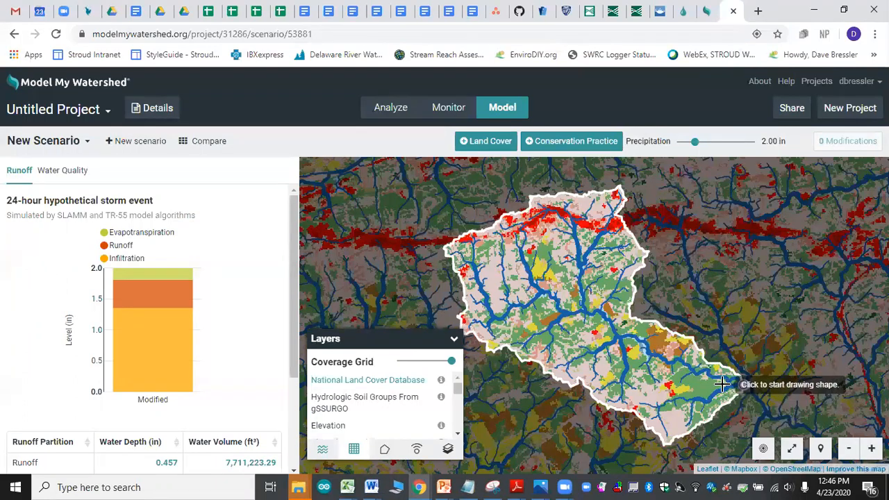
{"action": "left_click", "coordinate": [744, 384]}
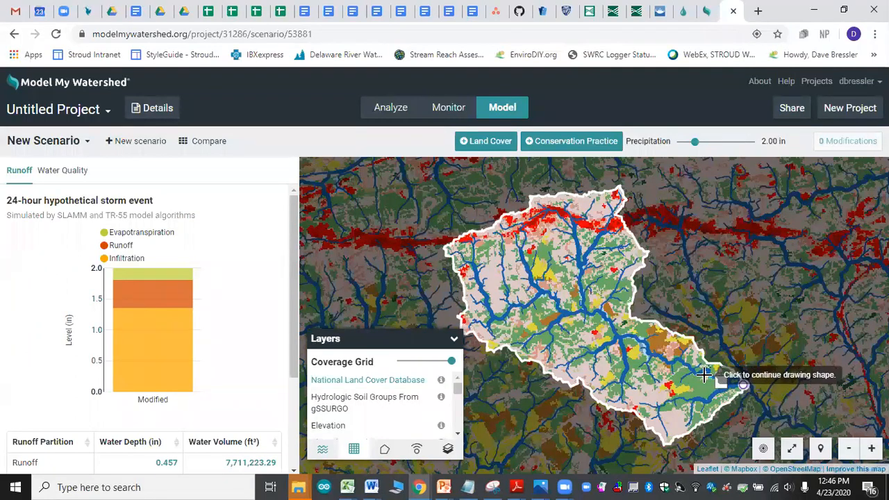
{"action": "left_click", "coordinate": [678, 364]}
{"action": "left_click", "coordinate": [671, 375]}
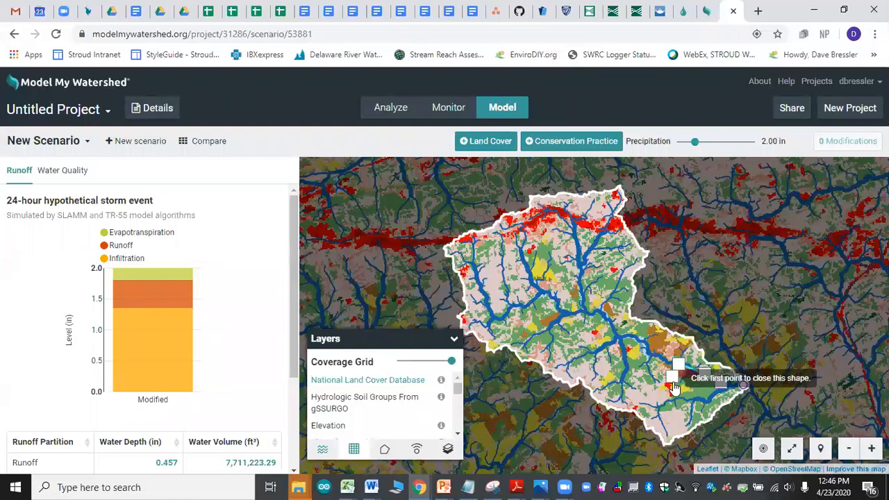
{"action": "left_click", "coordinate": [679, 396]}
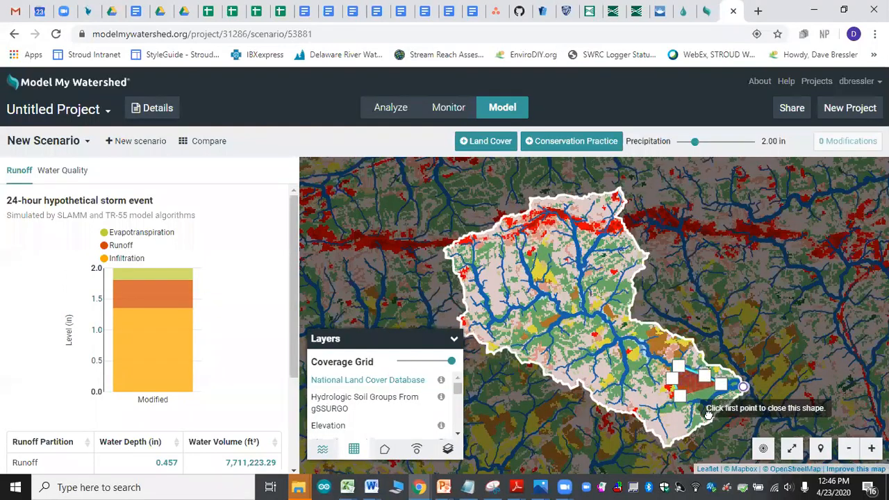
{"action": "left_click", "coordinate": [743, 386]}
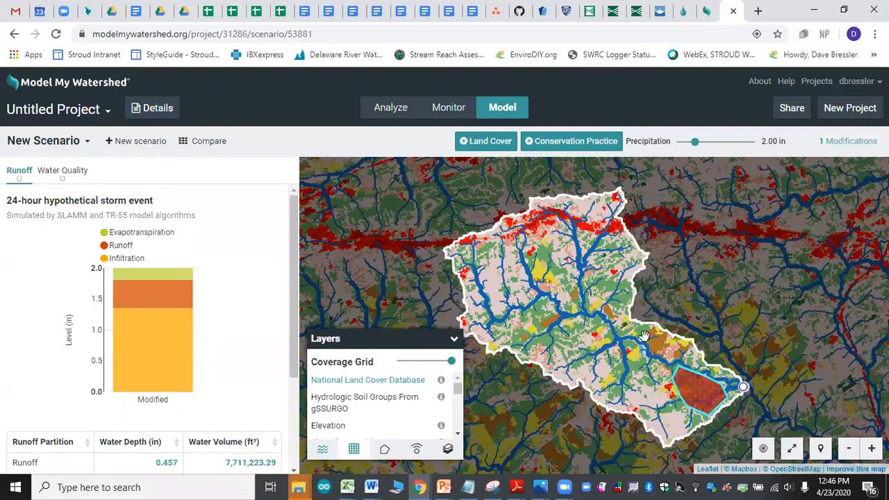
Step: Draw a second Developed-High land cover polygon in the southern watershed, west of the one near the outlet
{"action": "left_click", "coordinate": [490, 143]}
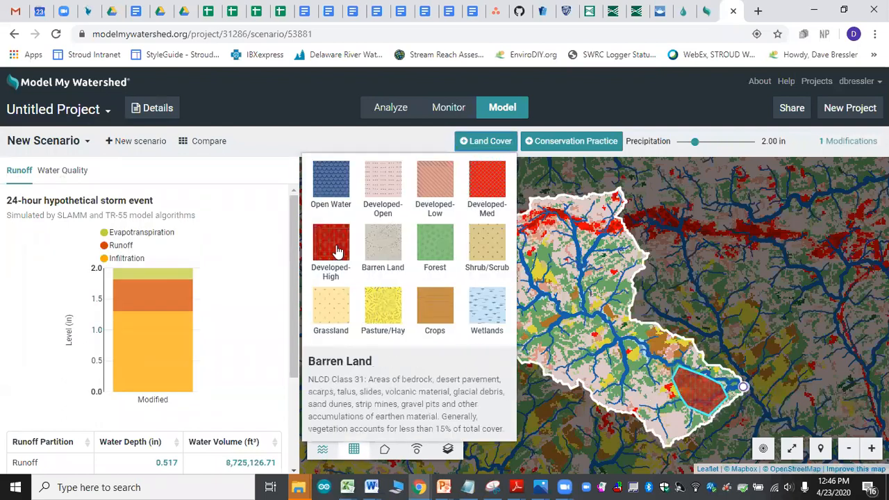
{"action": "left_click", "coordinate": [338, 252]}
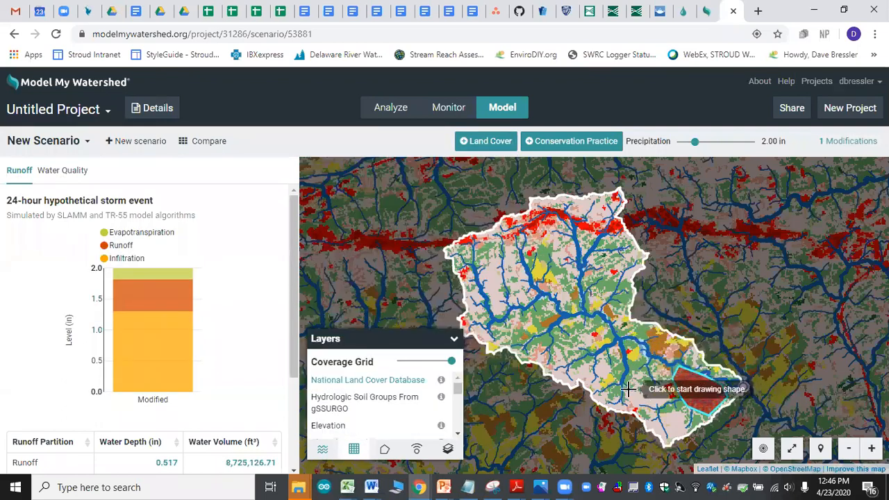
{"action": "left_click", "coordinate": [609, 391]}
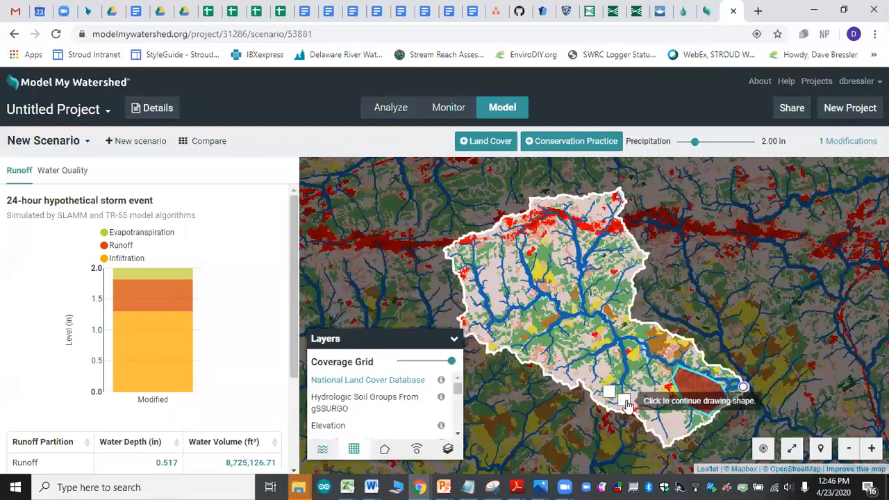
{"action": "left_click", "coordinate": [630, 389]}
{"action": "left_click", "coordinate": [639, 371]}
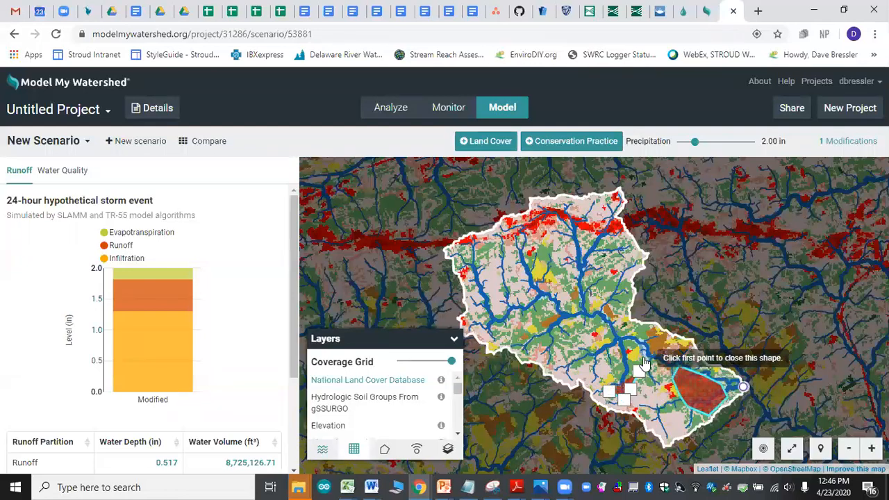
{"action": "left_click", "coordinate": [645, 355]}
{"action": "left_click", "coordinate": [622, 354]}
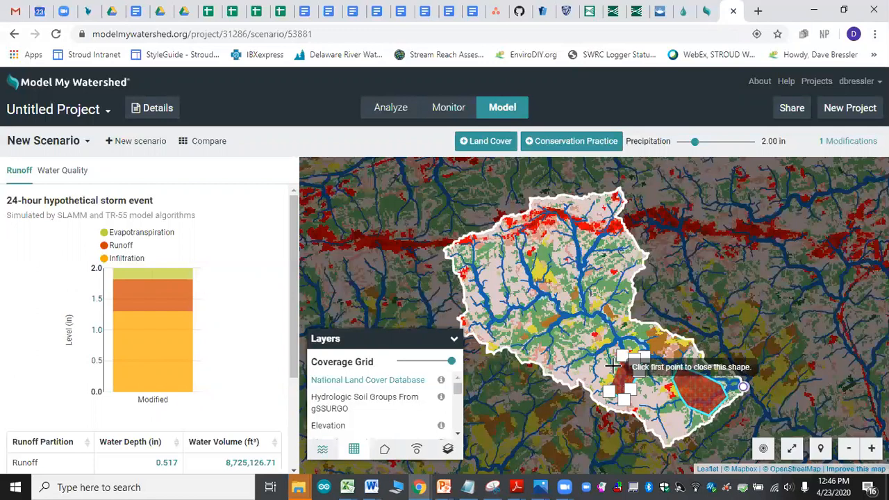
{"action": "left_click", "coordinate": [609, 390]}
Step: Draw a Developed-Med land cover polygon in the southwestern part of the watershed, south of the main stream
{"action": "left_click", "coordinate": [482, 146]}
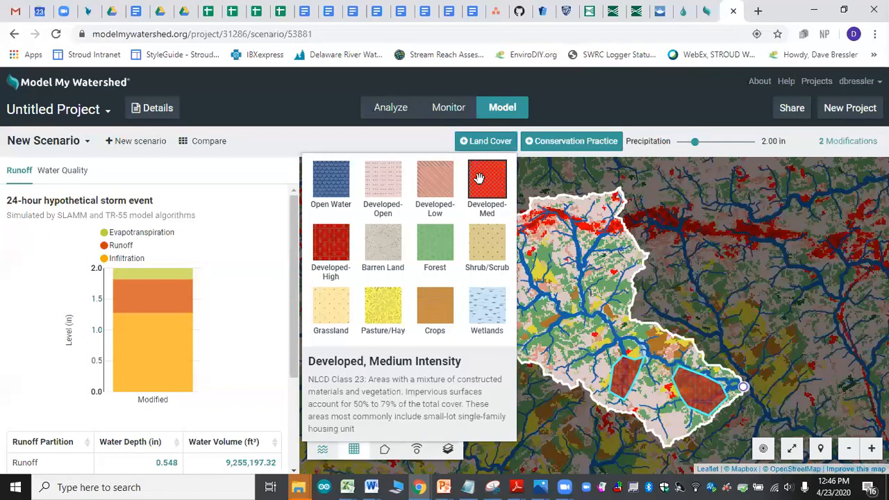
{"action": "left_click", "coordinate": [478, 178]}
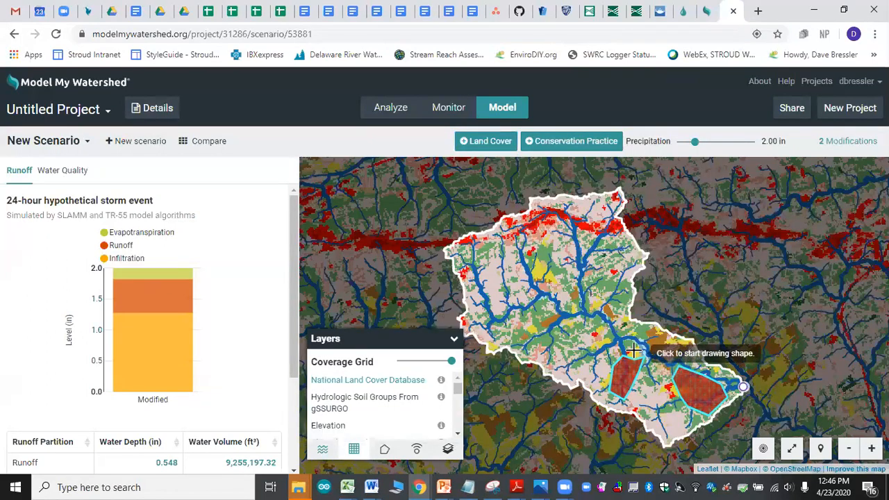
{"action": "left_click", "coordinate": [538, 325]}
{"action": "left_click", "coordinate": [557, 329]}
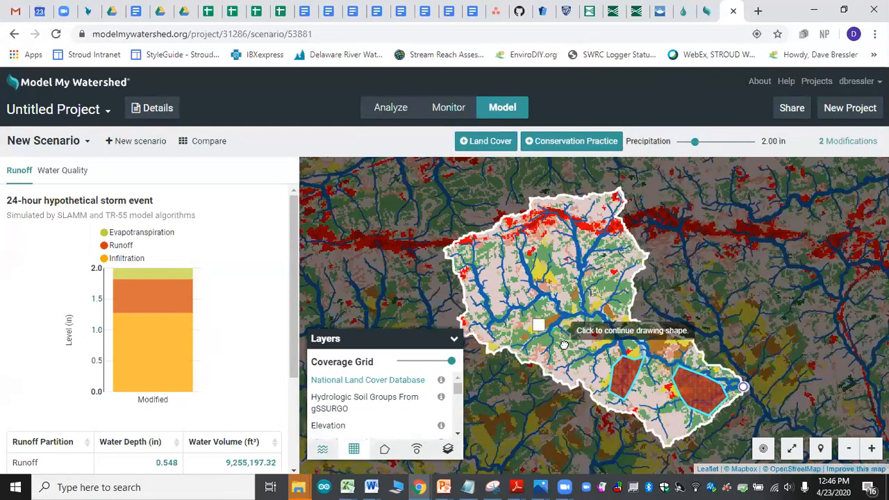
{"action": "left_click", "coordinate": [563, 345]}
{"action": "left_click", "coordinate": [539, 343]}
{"action": "left_click", "coordinate": [523, 347]}
{"action": "left_click", "coordinate": [523, 349]}
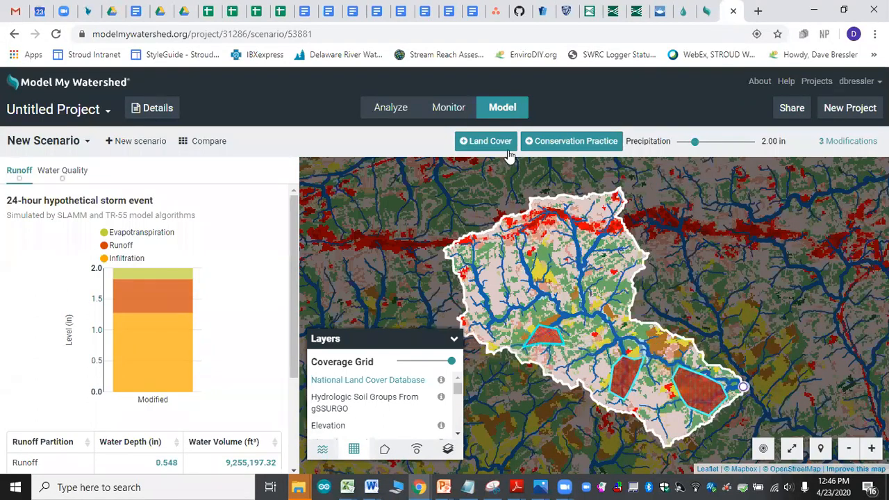
Step: Draw a small Developed-High land cover polygon beside the watershed's eastern boundary, north of the main stream
{"action": "left_click", "coordinate": [500, 144]}
{"action": "left_click", "coordinate": [348, 259]}
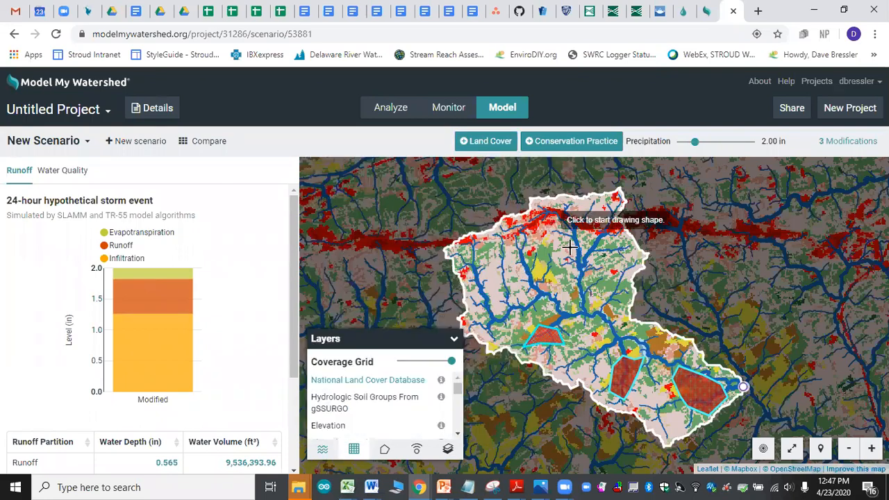
{"action": "left_click", "coordinate": [618, 280]}
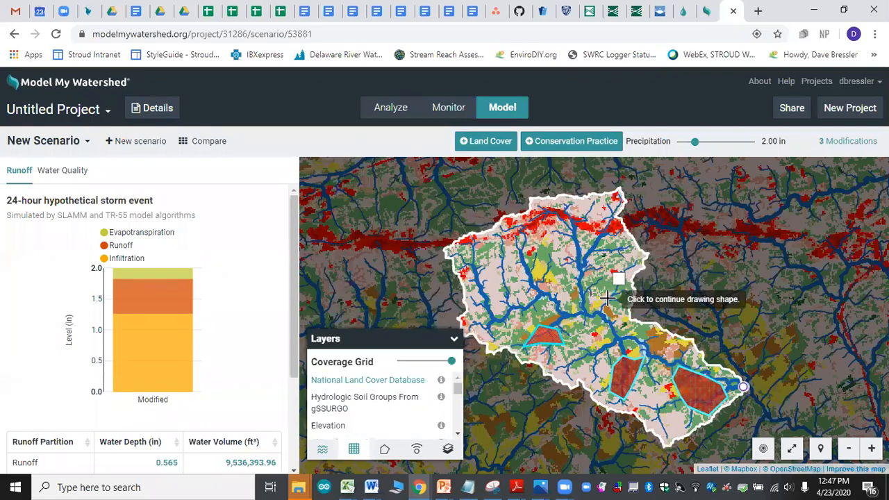
{"action": "left_click", "coordinate": [608, 300]}
{"action": "left_click", "coordinate": [621, 306]}
{"action": "double_click", "coordinate": [631, 285]}
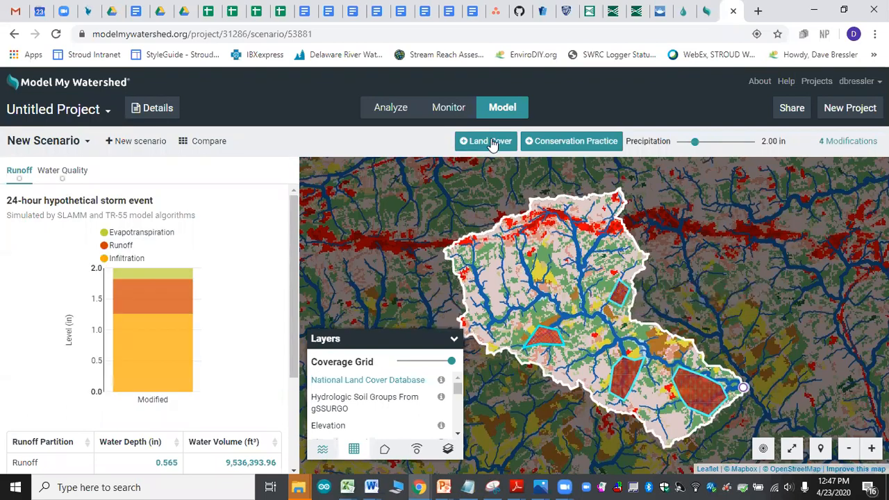
Step: Draw a Developed-Med land cover polygon over the yellow pasture and forest patch in the north-central watershed
{"action": "left_click", "coordinate": [490, 141]}
{"action": "left_click", "coordinate": [491, 186]}
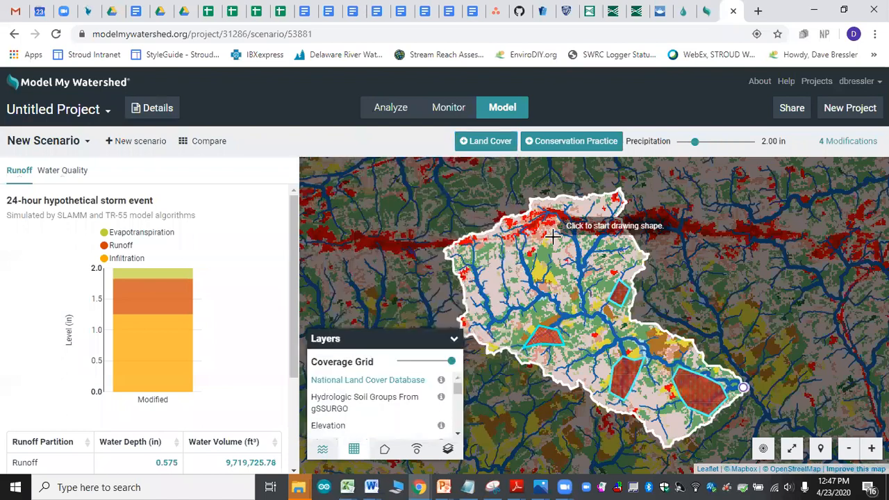
{"action": "left_click", "coordinate": [527, 253]}
{"action": "left_click", "coordinate": [552, 242]}
{"action": "left_click", "coordinate": [532, 274]}
{"action": "left_click", "coordinate": [552, 280]}
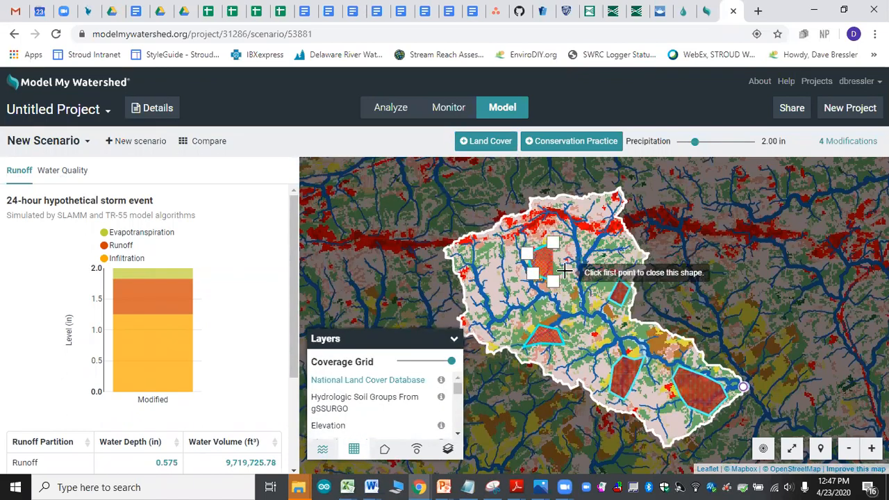
{"action": "double_click", "coordinate": [564, 271]}
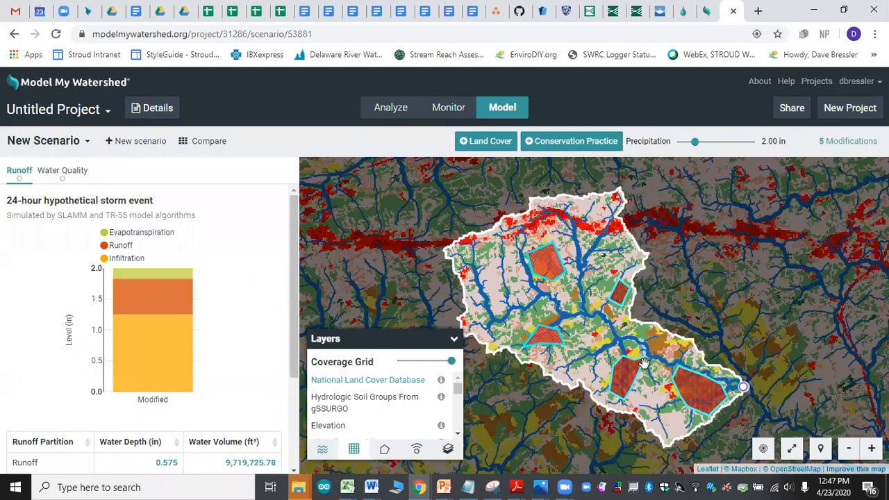
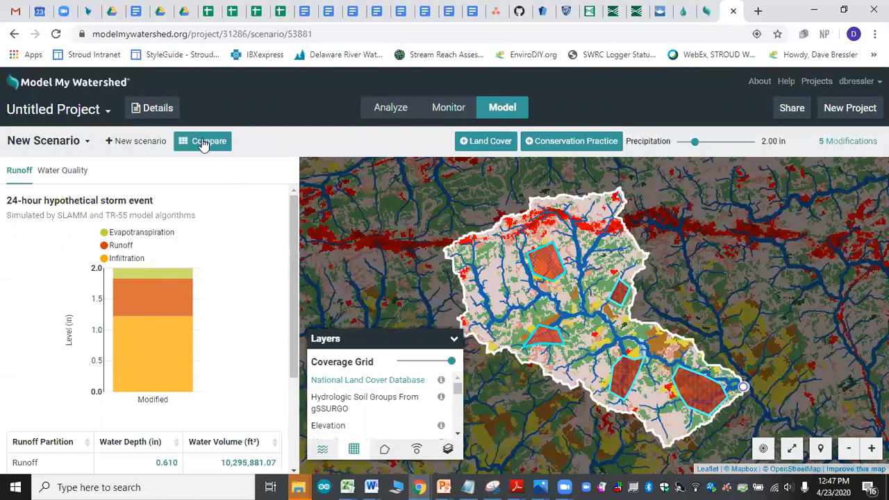
Step: Open the scenario comparison and examine the combined hydrology of the Predominantly Forested, Current Conditions and New Scenario results
{"action": "left_click", "coordinate": [202, 145]}
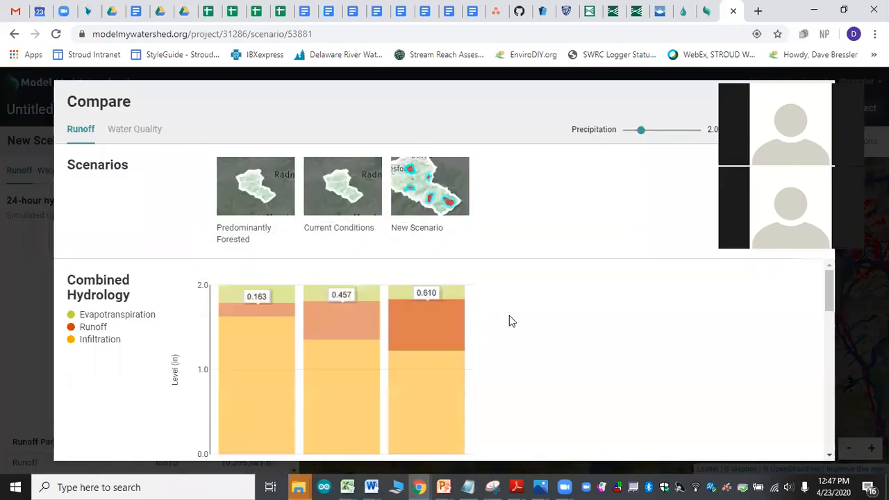
{"action": "mouse_move", "coordinate": [254, 191]}
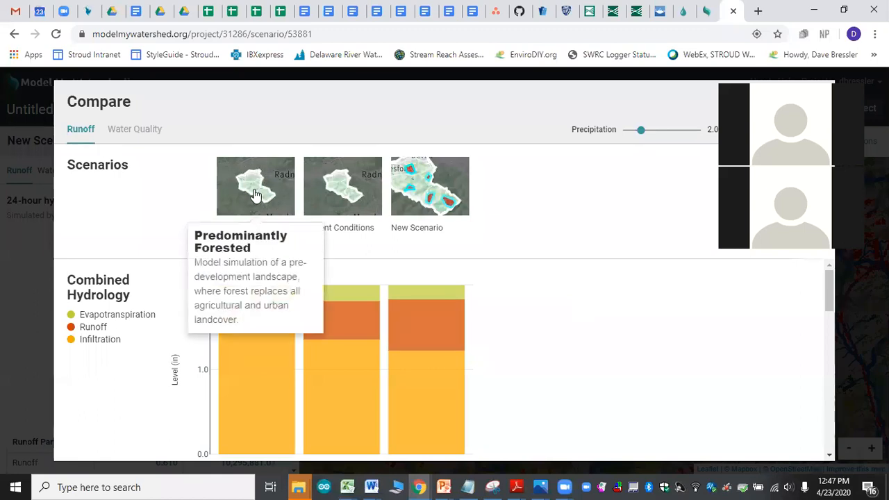
{"action": "mouse_move", "coordinate": [327, 214]}
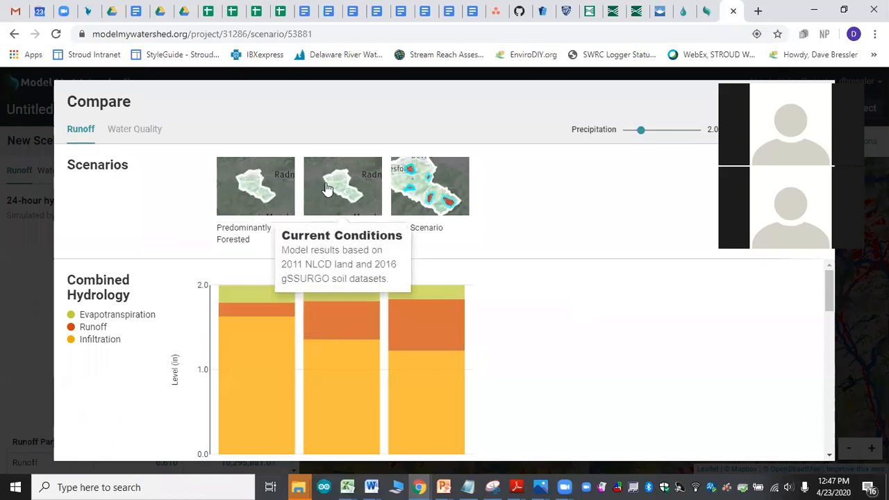
{"action": "mouse_move", "coordinate": [442, 178]}
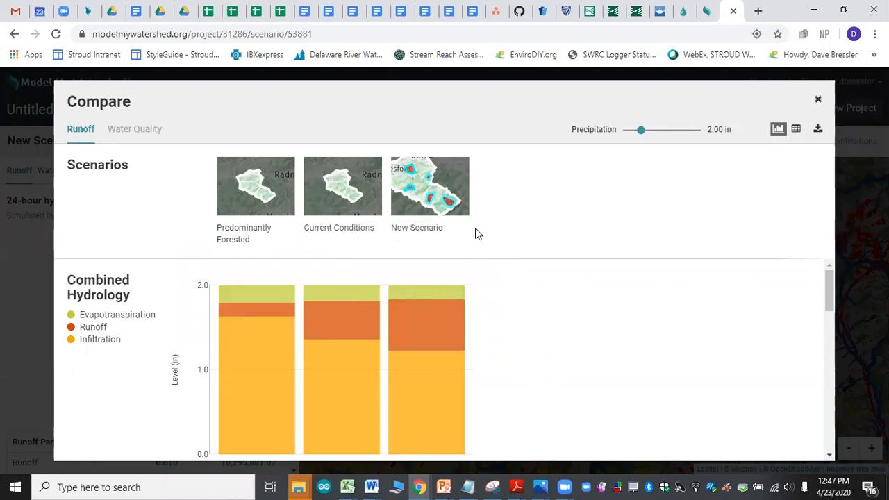
{"action": "mouse_move", "coordinate": [426, 333]}
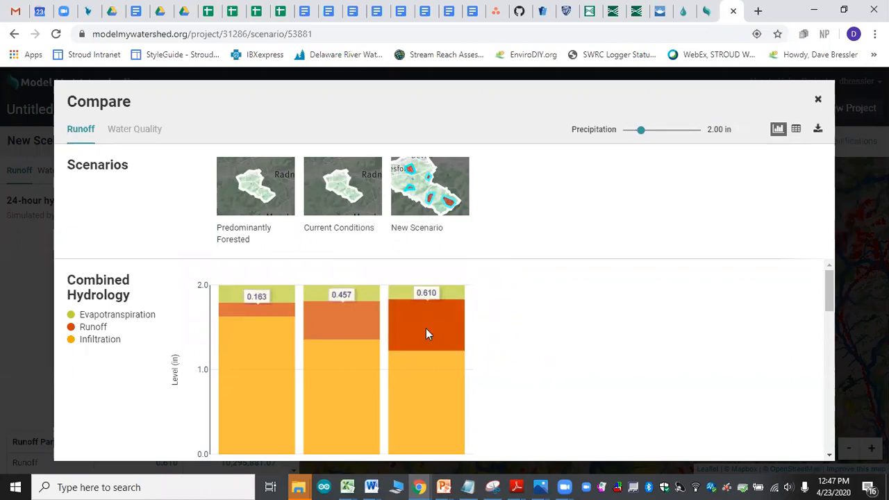
{"action": "mouse_move", "coordinate": [432, 405]}
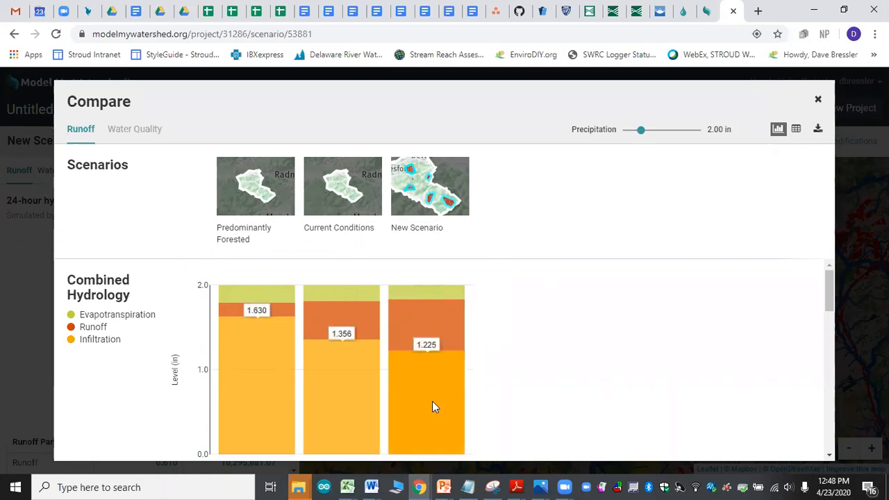
Step: Review the separate evapotranspiration, runoff and infiltration charts across the three compared scenarios
{"action": "scroll", "coordinate": [508, 343], "scroll_direction": "down", "scroll_amount": 1}
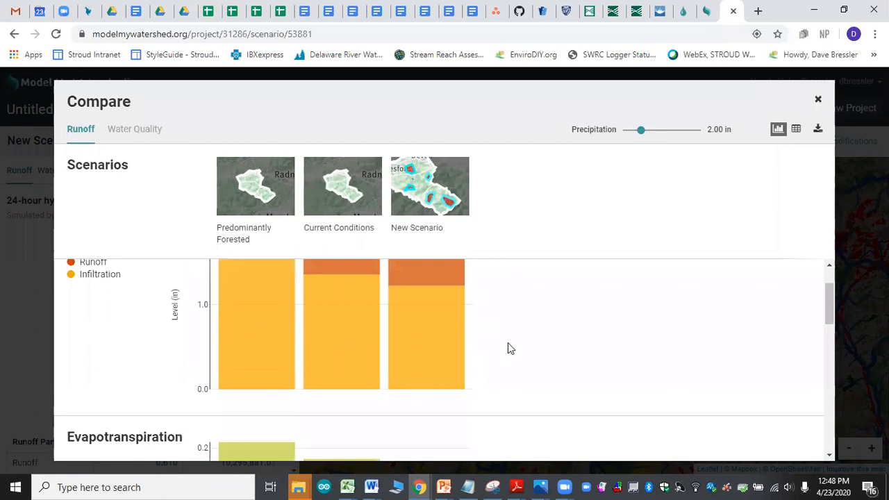
{"action": "scroll", "coordinate": [508, 348], "scroll_direction": "down", "scroll_amount": 2}
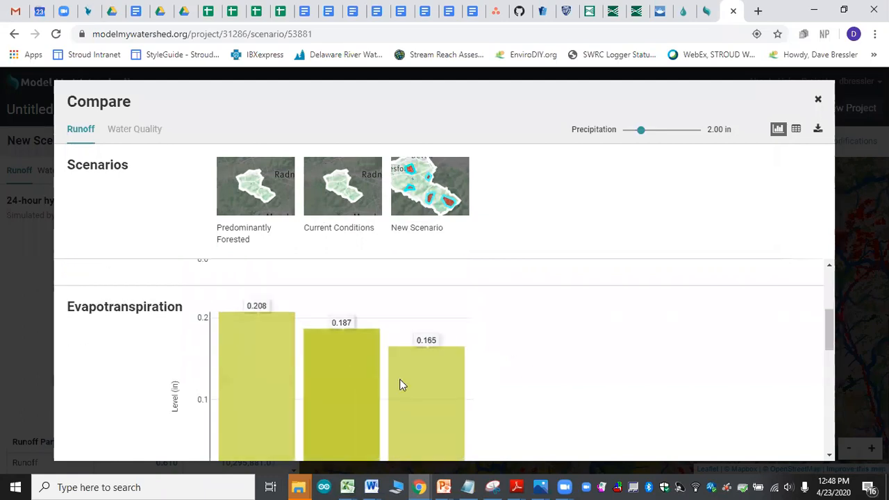
{"action": "scroll", "coordinate": [525, 358], "scroll_direction": "down", "scroll_amount": 1}
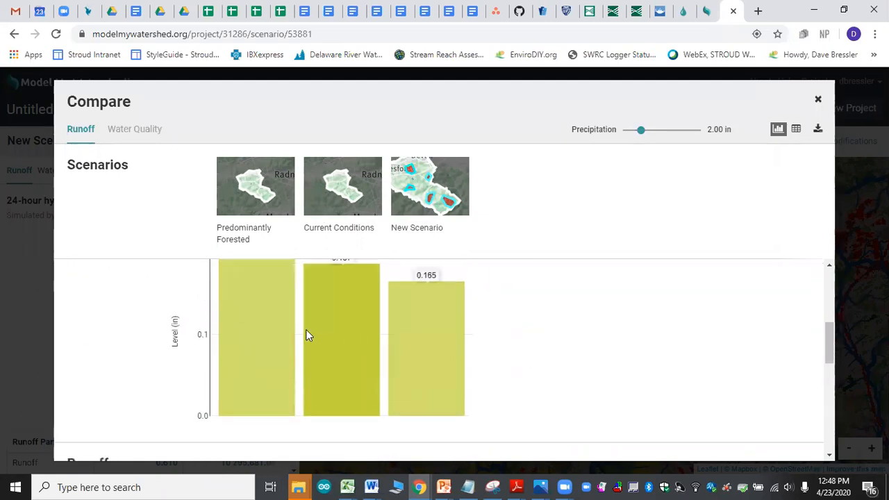
{"action": "scroll", "coordinate": [497, 350], "scroll_direction": "down", "scroll_amount": 2}
{"action": "scroll", "coordinate": [497, 349], "scroll_direction": "down", "scroll_amount": 1}
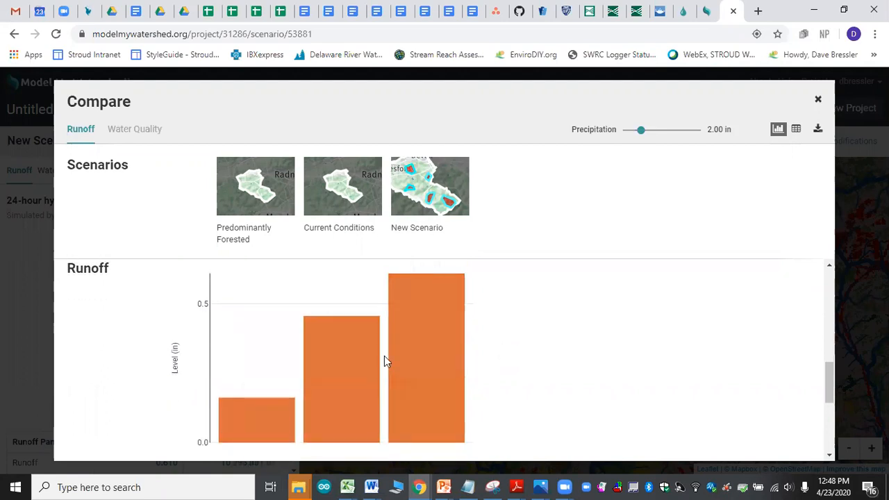
{"action": "scroll", "coordinate": [503, 311], "scroll_direction": "down", "scroll_amount": 3}
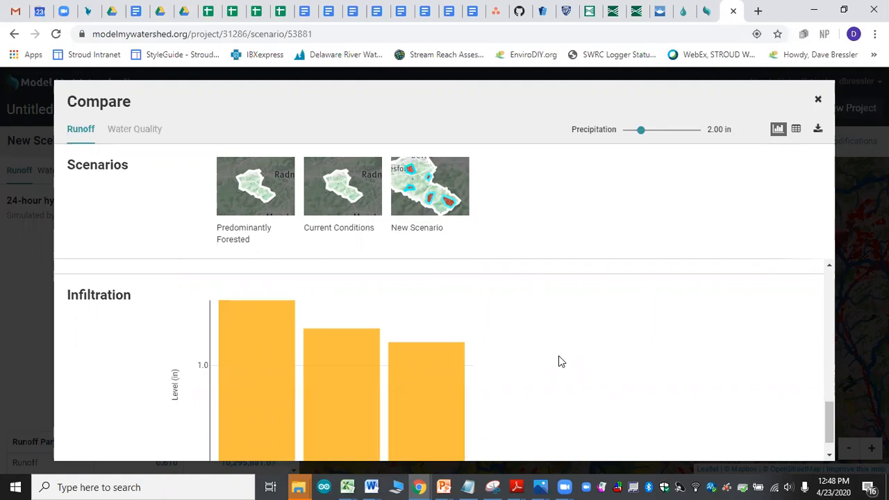
{"action": "scroll", "coordinate": [558, 356], "scroll_direction": "up", "scroll_amount": 8}
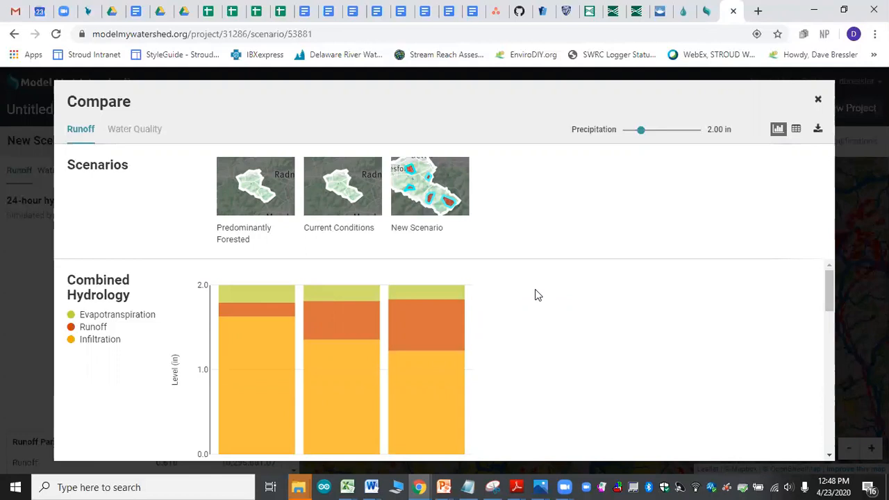
Step: Compare the water quality of the three scenarios, examining the total suspended solids, total nitrogen and total phosphorus charts
{"action": "left_click", "coordinate": [154, 132]}
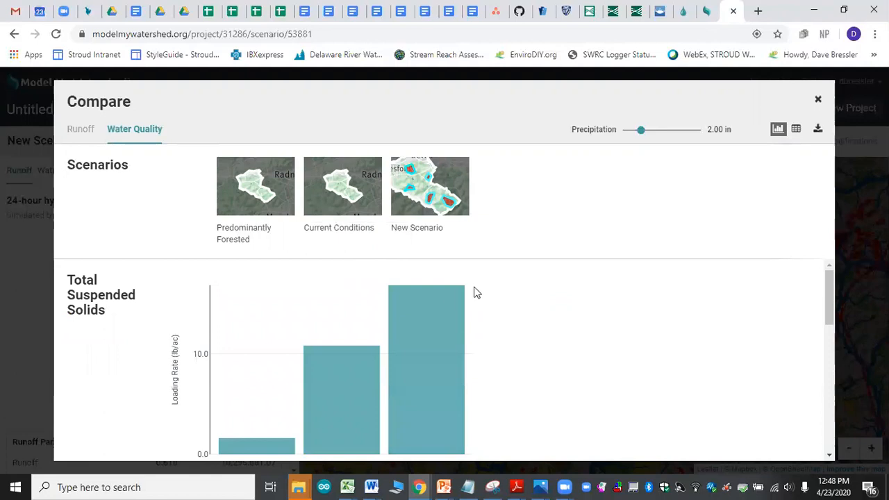
{"action": "mouse_move", "coordinate": [254, 446]}
{"action": "mouse_move", "coordinate": [347, 403]}
{"action": "scroll", "coordinate": [524, 333], "scroll_direction": "down", "scroll_amount": 3}
{"action": "scroll", "coordinate": [525, 333], "scroll_direction": "down", "scroll_amount": 1}
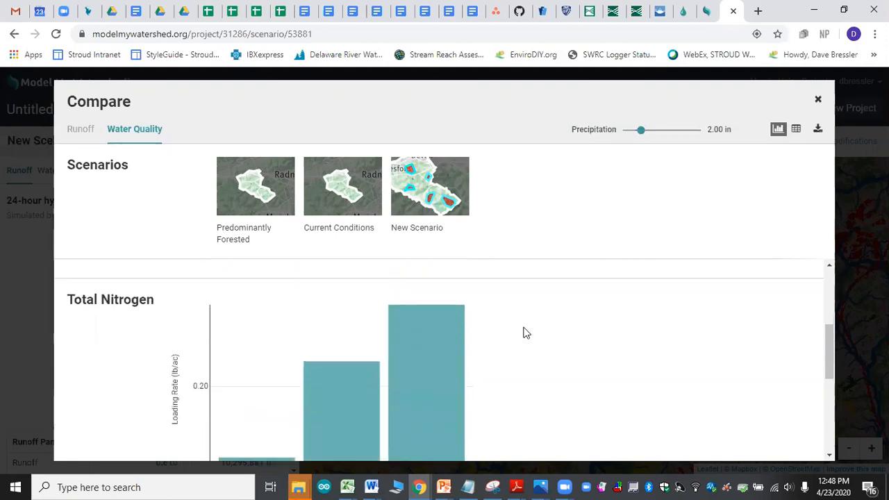
{"action": "scroll", "coordinate": [524, 333], "scroll_direction": "up", "scroll_amount": 1}
{"action": "scroll", "coordinate": [524, 334], "scroll_direction": "down", "scroll_amount": 1}
{"action": "scroll", "coordinate": [524, 333], "scroll_direction": "up", "scroll_amount": 1}
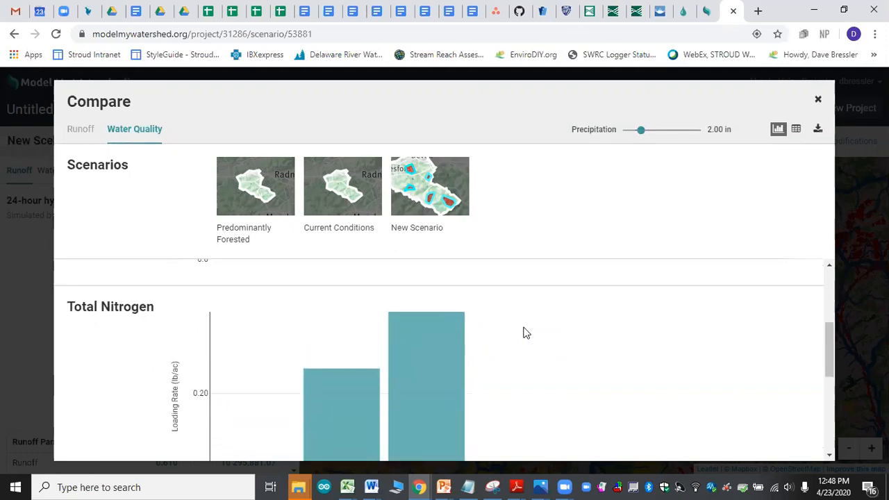
{"action": "scroll", "coordinate": [525, 333], "scroll_direction": "down", "scroll_amount": 1}
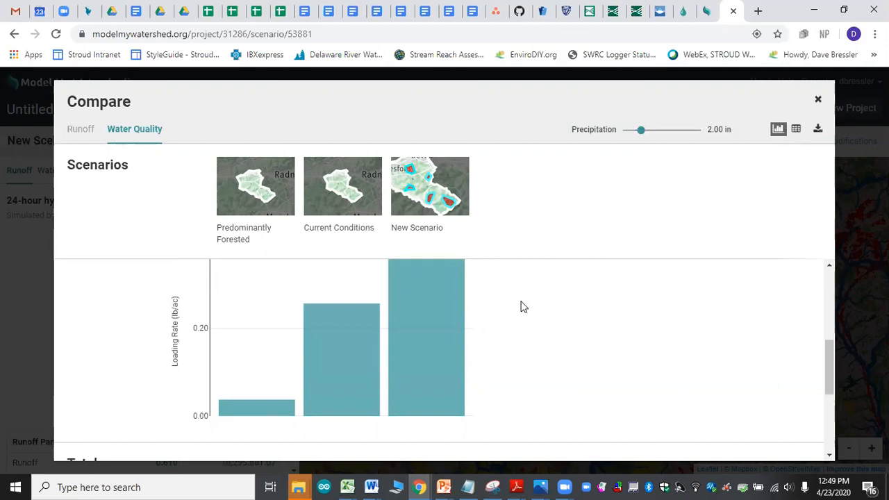
{"action": "scroll", "coordinate": [498, 344], "scroll_direction": "up", "scroll_amount": 1}
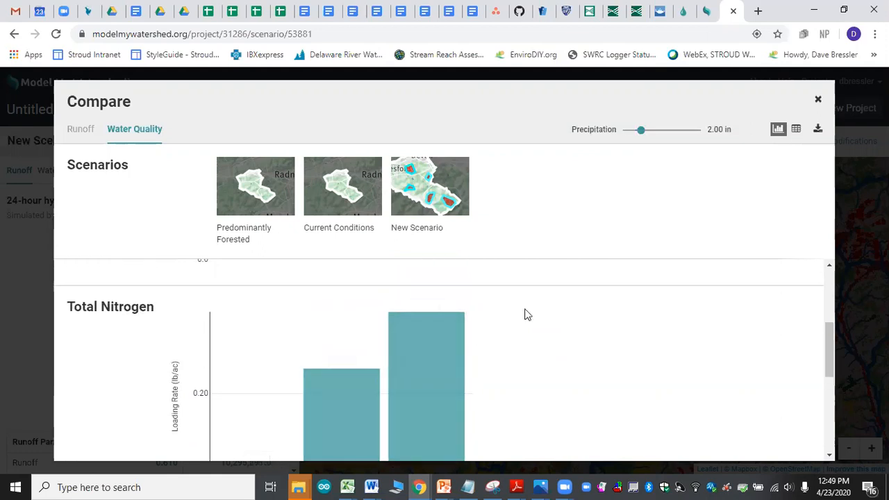
{"action": "scroll", "coordinate": [526, 312], "scroll_direction": "down", "scroll_amount": 3}
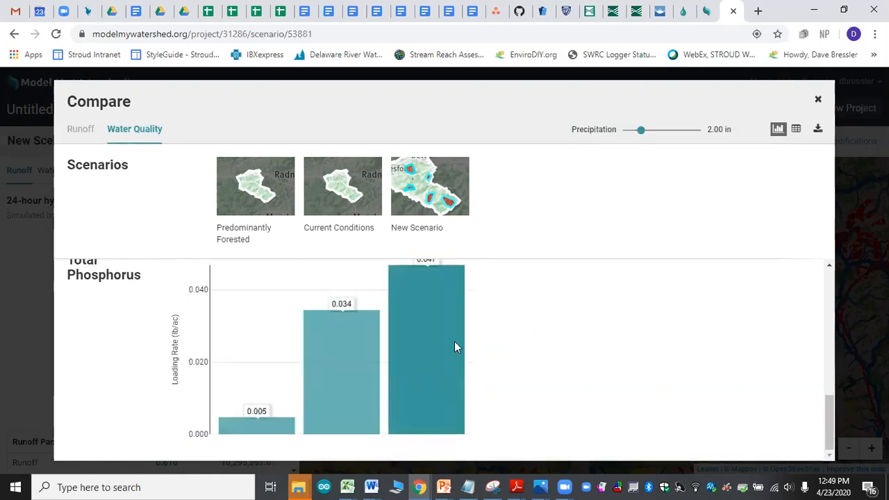
Step: Set the comparison's precipitation to 7.00 in and review the nitrogen and phosphorus charts before closing the comparison
{"action": "scroll", "coordinate": [540, 324], "scroll_direction": "up", "scroll_amount": 3}
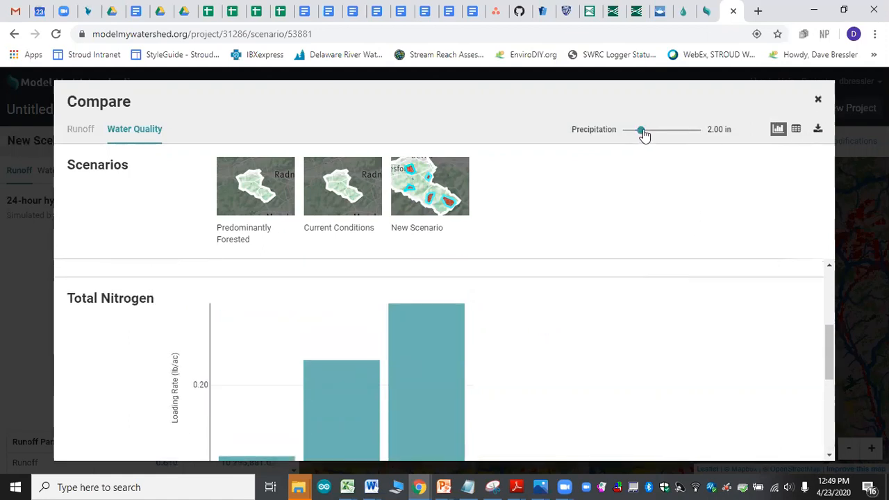
{"action": "left_click", "coordinate": [676, 131]}
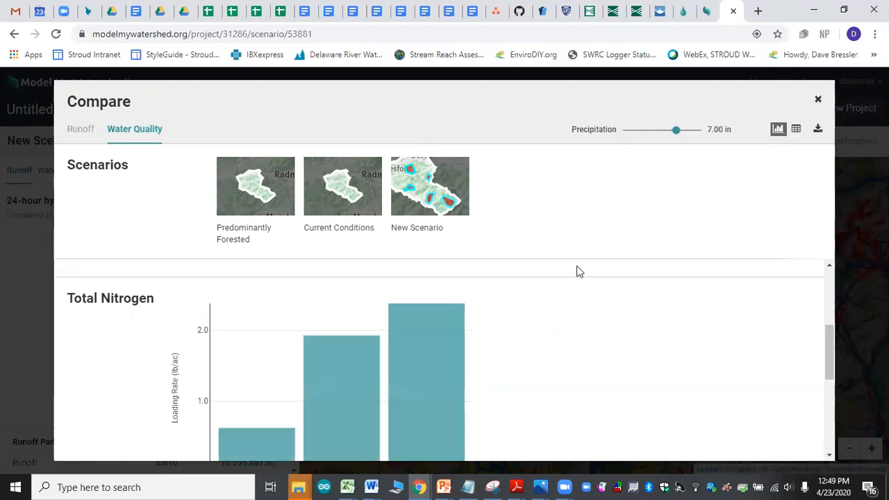
{"action": "scroll", "coordinate": [580, 270], "scroll_direction": "down", "scroll_amount": 4}
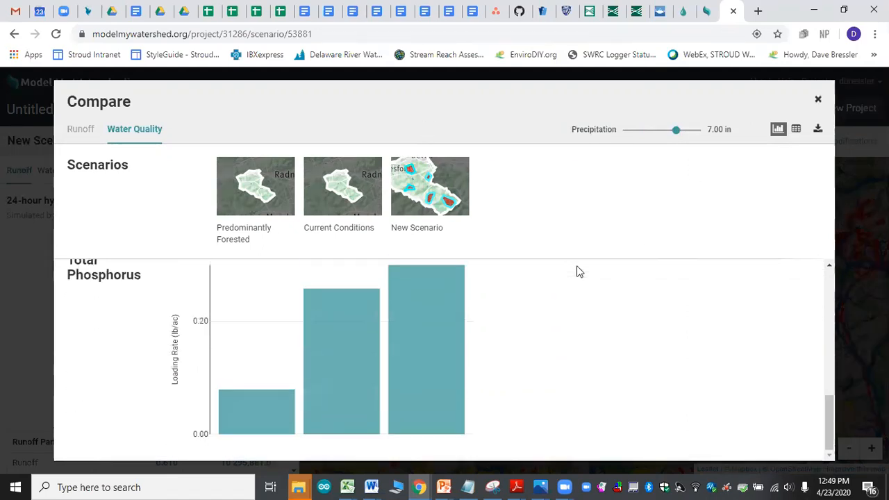
{"action": "scroll", "coordinate": [580, 271], "scroll_direction": "up", "scroll_amount": 5}
{"action": "left_click", "coordinate": [818, 99]}
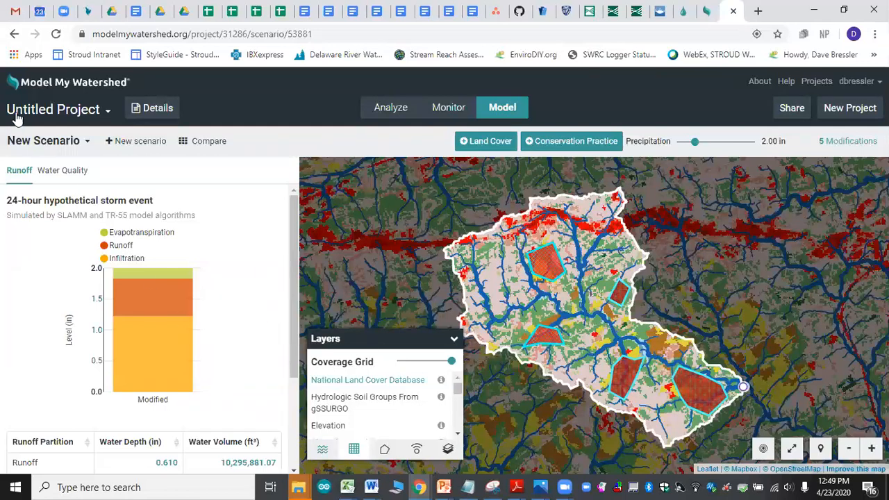
Step: Go back from the scenario to the watershed analysis and change the area to return to area selection
{"action": "right_click", "coordinate": [13, 35]}
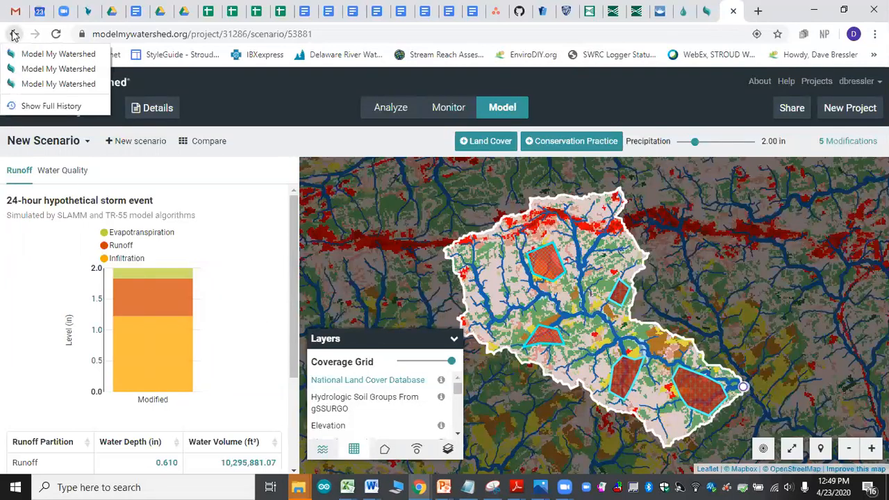
{"action": "left_click", "coordinate": [13, 34]}
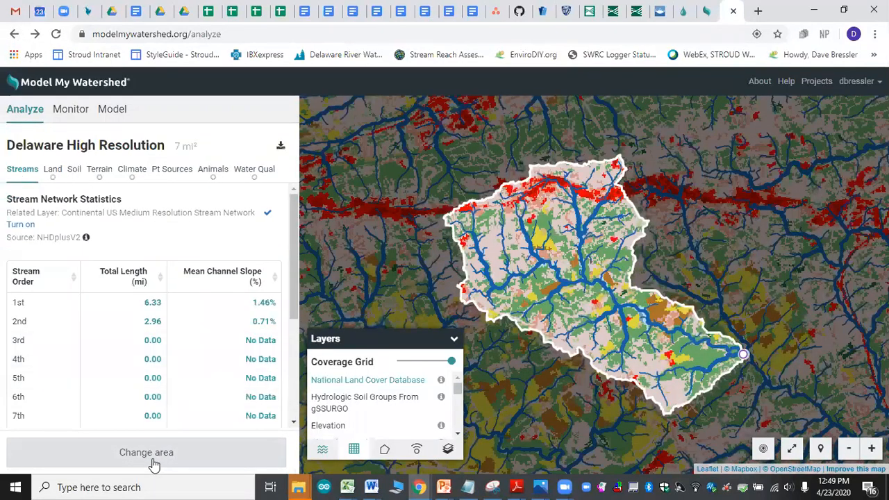
{"action": "left_click", "coordinate": [150, 455]}
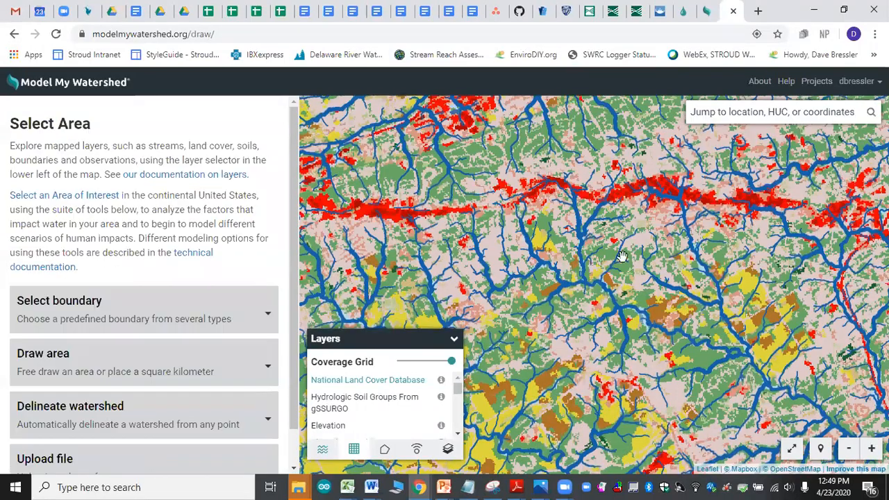
Step: Examine the land cover and small tributaries around the creek just south of the red high-intensity development corridor at close range
{"action": "scroll", "coordinate": [591, 247], "scroll_direction": "up", "scroll_amount": 1}
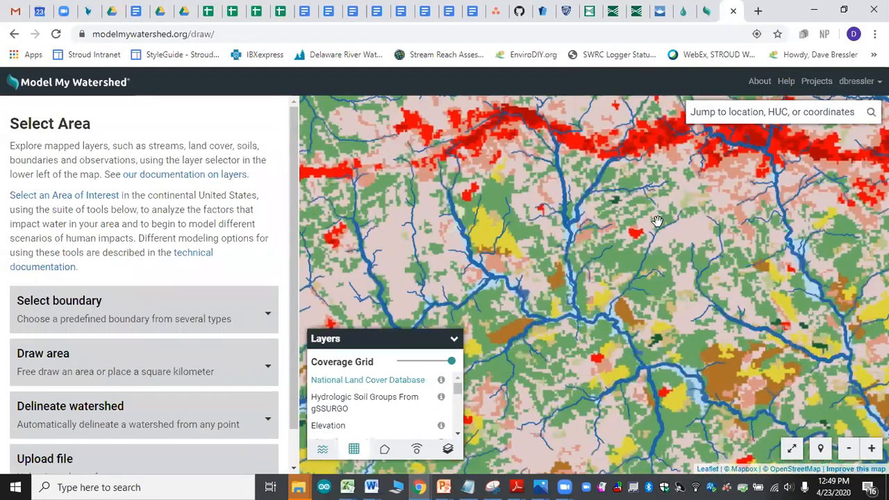
{"action": "left_click_drag", "start_coordinate": [654, 222], "coordinate": [542, 314]}
{"action": "scroll", "coordinate": [604, 313], "scroll_direction": "up", "scroll_amount": 1}
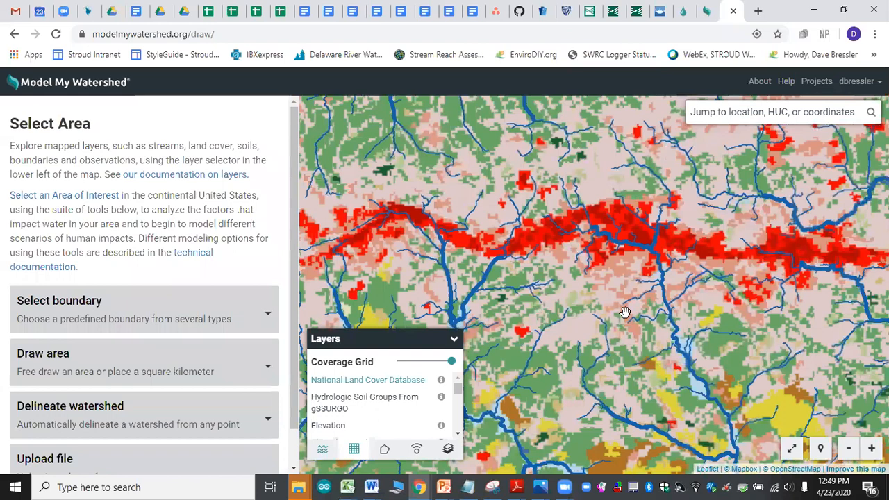
{"action": "scroll", "coordinate": [632, 310], "scroll_direction": "up", "scroll_amount": 1}
{"action": "scroll", "coordinate": [671, 300], "scroll_direction": "up", "scroll_amount": 1}
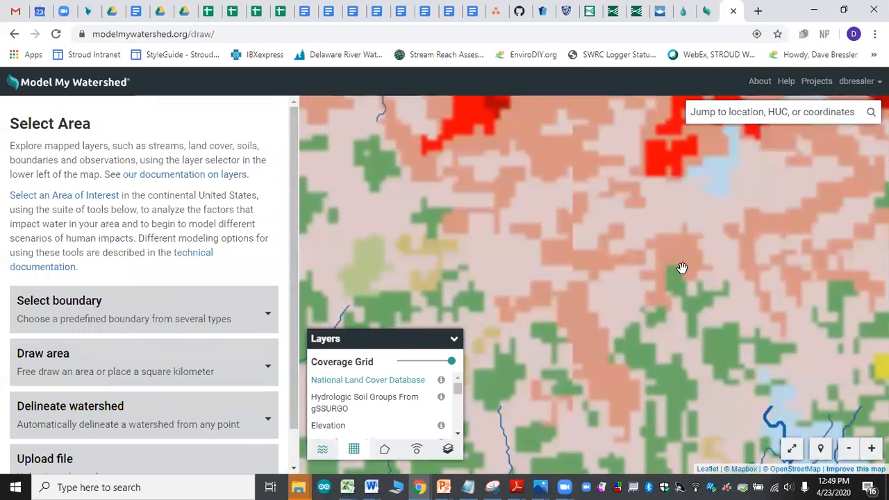
{"action": "scroll", "coordinate": [681, 268], "scroll_direction": "up", "scroll_amount": 1}
{"action": "left_click_drag", "start_coordinate": [662, 251], "coordinate": [712, 248]}
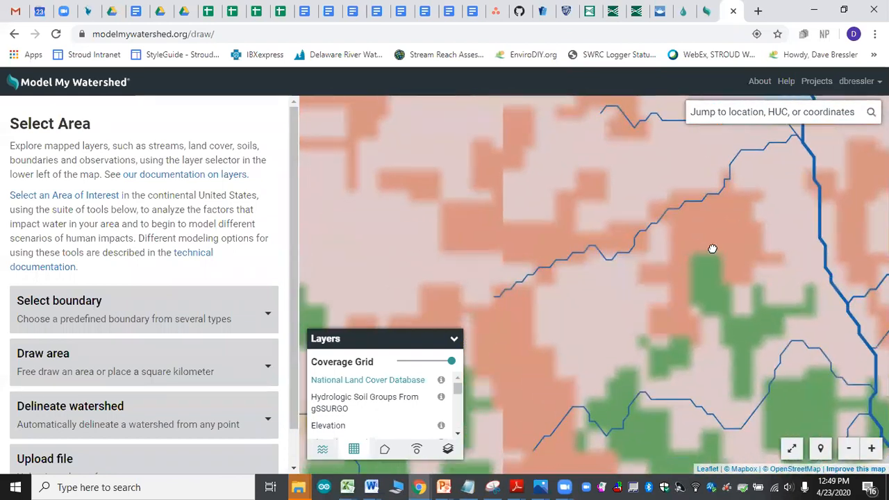
{"action": "scroll", "coordinate": [714, 252], "scroll_direction": "down", "scroll_amount": 1}
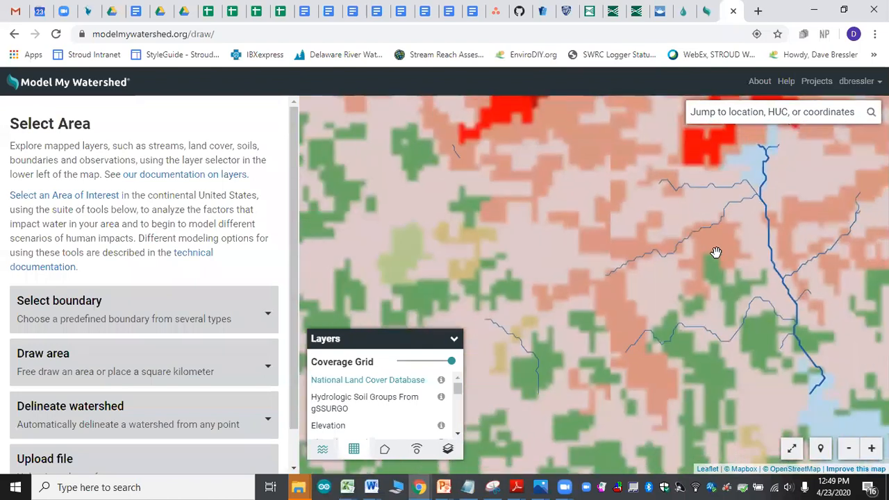
{"action": "left_click_drag", "start_coordinate": [701, 264], "coordinate": [641, 286]}
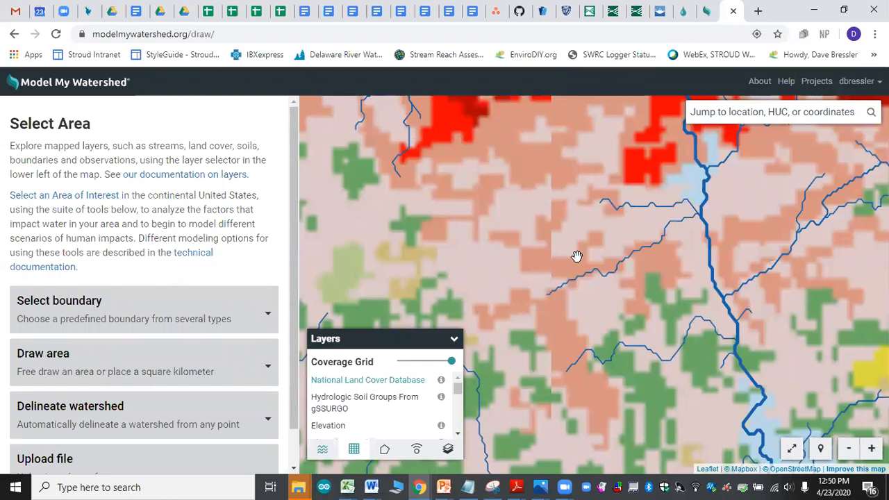
{"action": "left_click_drag", "start_coordinate": [718, 185], "coordinate": [604, 308]}
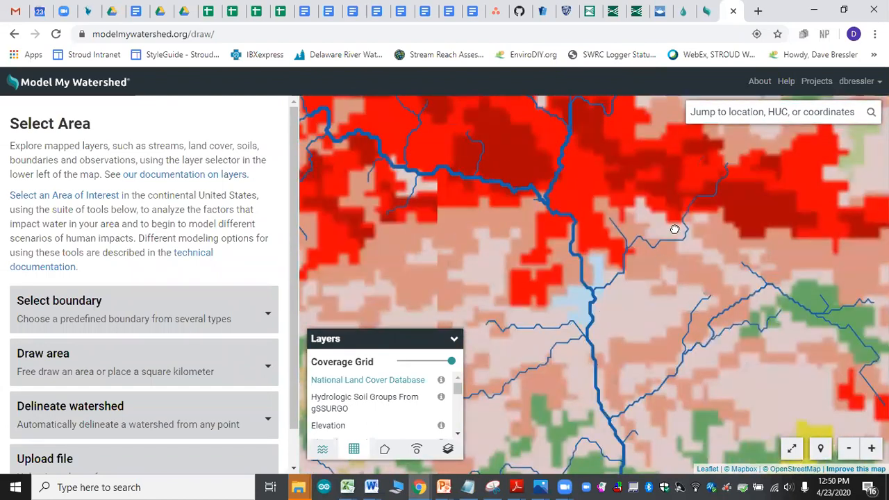
Step: Use the Satellite with Roads basemap and turn off the National Land Cover Database layer to see the neighborhoods along the creek
{"action": "left_click", "coordinate": [448, 449]}
{"action": "left_click", "coordinate": [370, 414]}
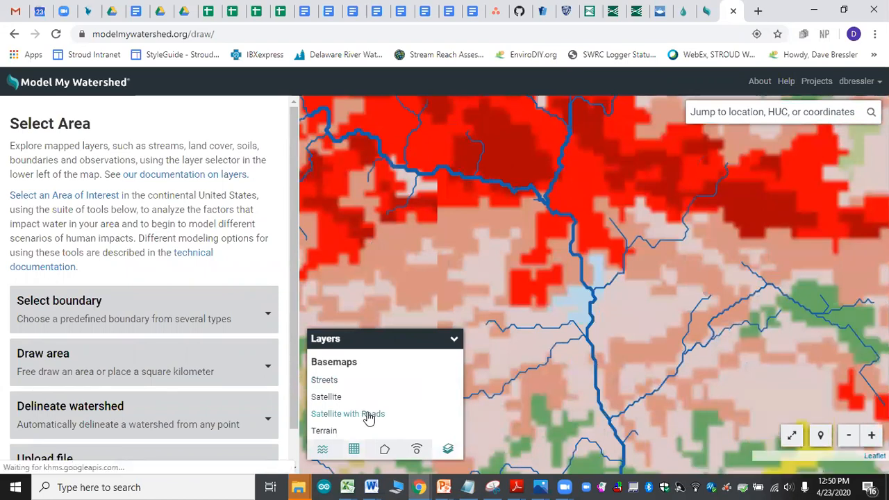
{"action": "left_click", "coordinate": [354, 449]}
{"action": "left_click", "coordinate": [340, 388]}
{"action": "left_click_drag", "start_coordinate": [671, 294], "coordinate": [724, 192]}
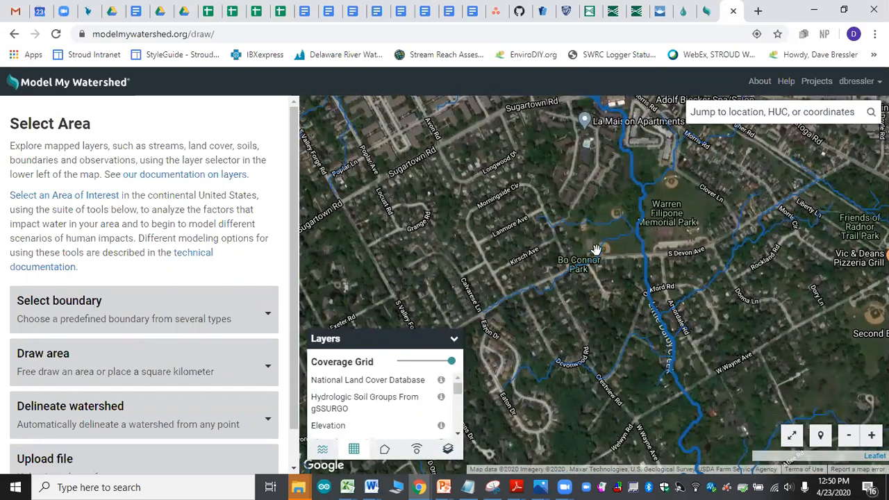
{"action": "left_click_drag", "start_coordinate": [809, 286], "coordinate": [677, 311]}
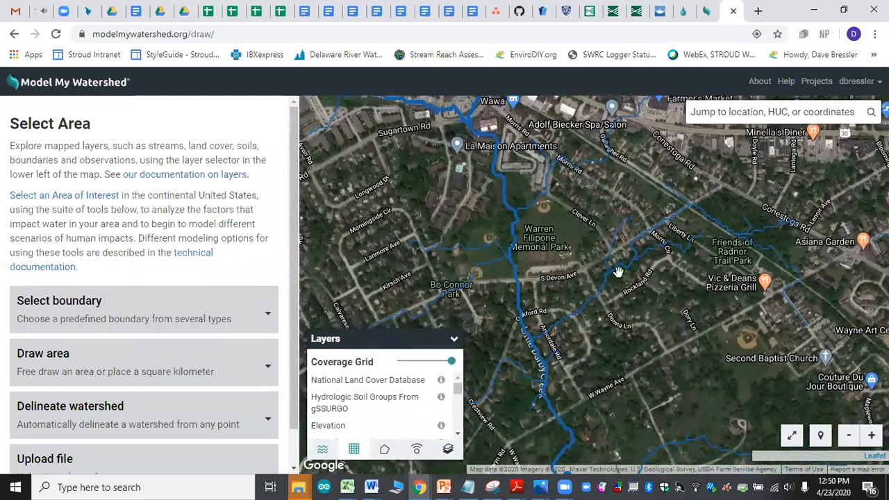
Step: Delineate a Delaware High Resolution watershed from the mouth of the tributary joining Little Darby Creek just south of Warren Filipone Memorial Park
{"action": "left_click_drag", "start_coordinate": [597, 316], "coordinate": [596, 338]}
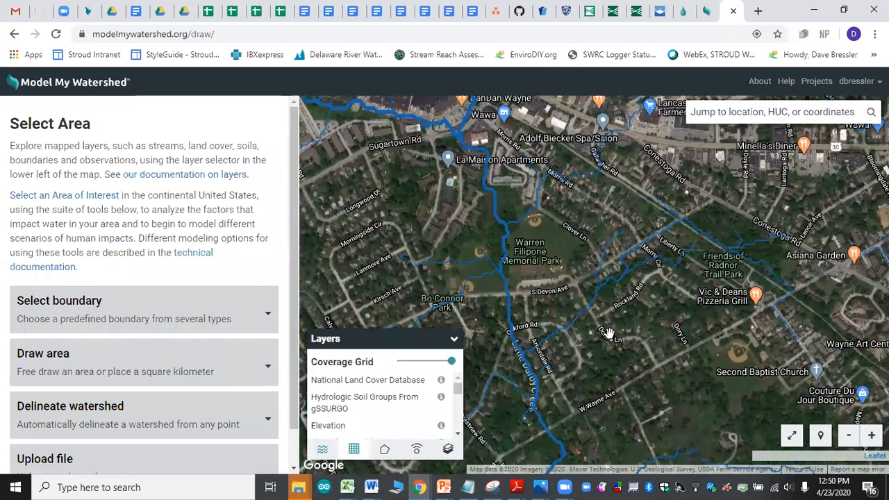
{"action": "scroll", "coordinate": [608, 333], "scroll_direction": "down", "scroll_amount": 2}
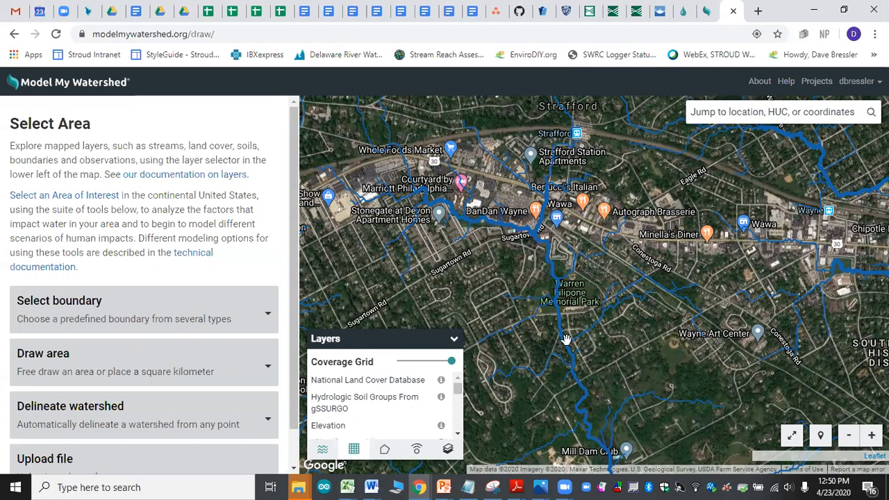
{"action": "left_click", "coordinate": [118, 423]}
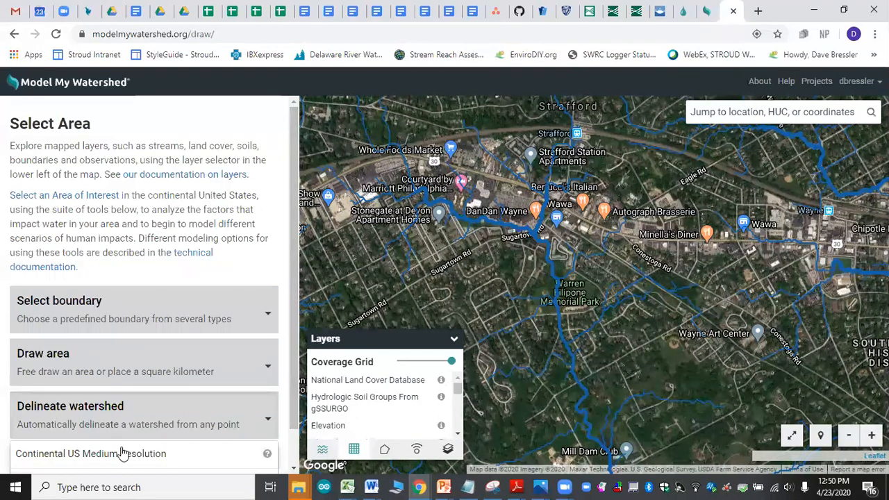
{"action": "left_click", "coordinate": [114, 439]}
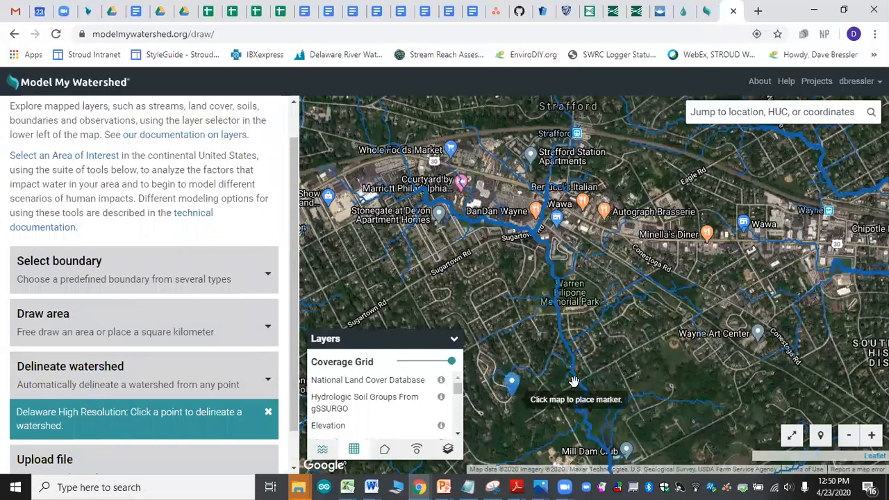
{"action": "left_click", "coordinate": [575, 338]}
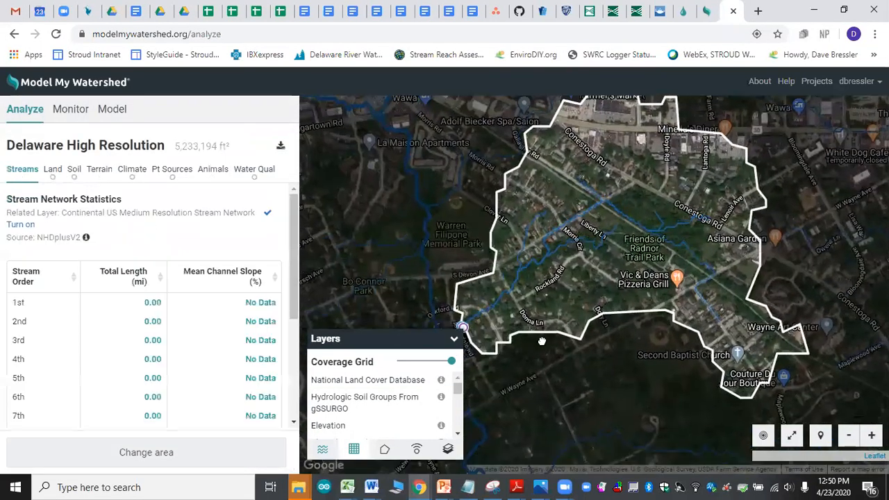
Step: Show the National Land Cover Database layer to examine land cover inside the delineated watershed, and turn the layer off again
{"action": "left_click", "coordinate": [354, 380]}
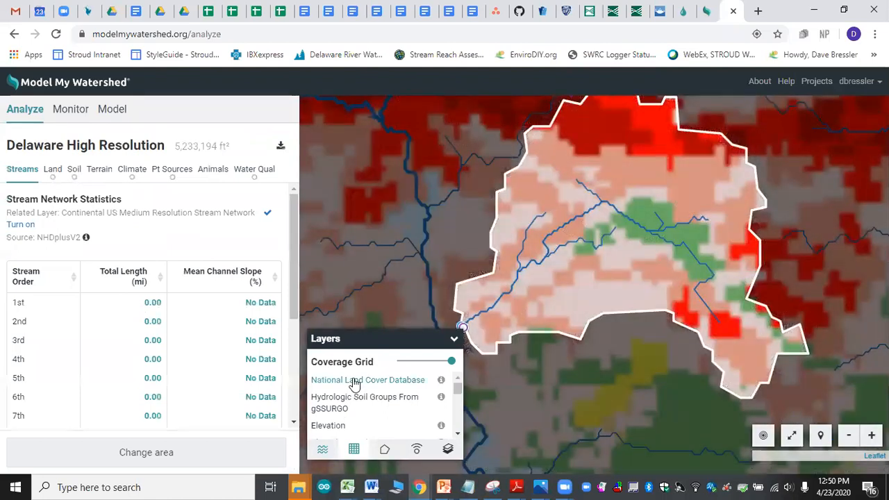
{"action": "left_click_drag", "start_coordinate": [655, 313], "coordinate": [676, 384]}
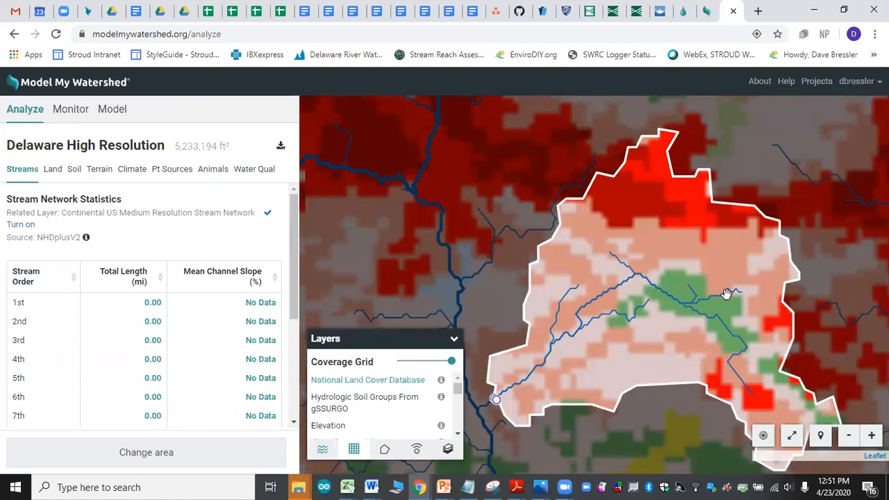
{"action": "left_click", "coordinate": [366, 380]}
{"action": "left_click_drag", "start_coordinate": [614, 355], "coordinate": [591, 330]}
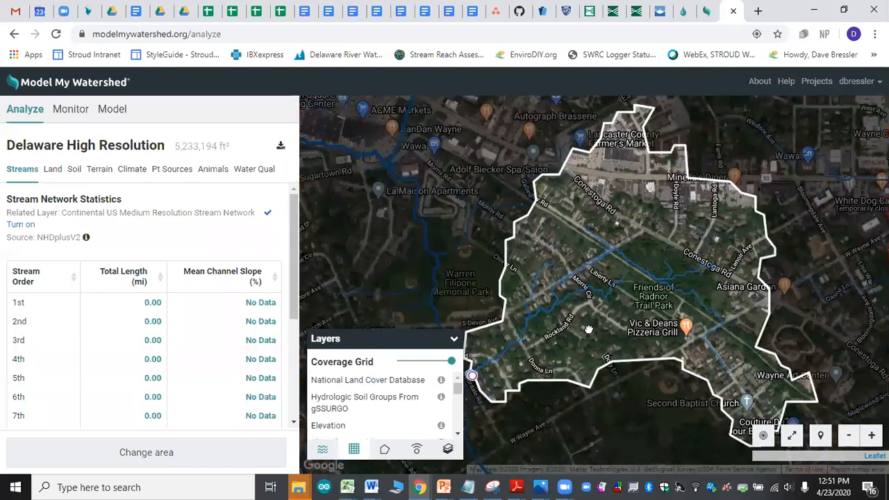
Step: Run the Site Storm Model for the delineated watershed and add changes to the area to start a new scenario
{"action": "left_click", "coordinate": [112, 110]}
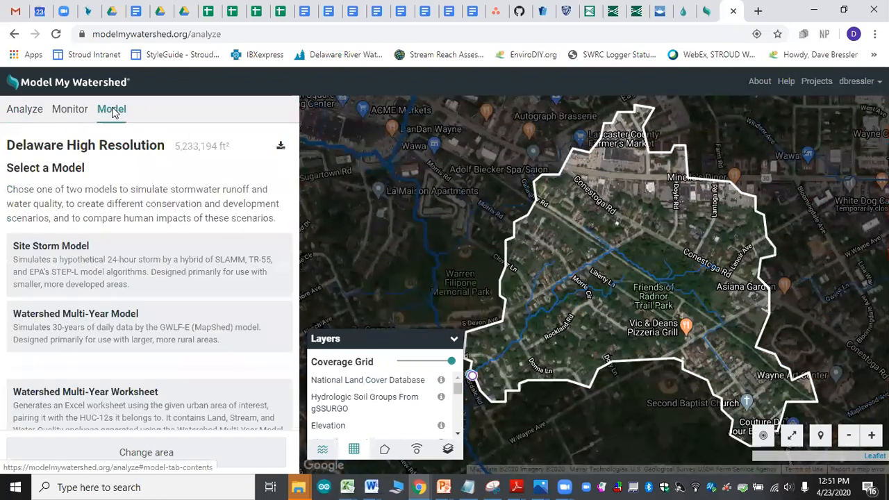
{"action": "left_click", "coordinate": [85, 257]}
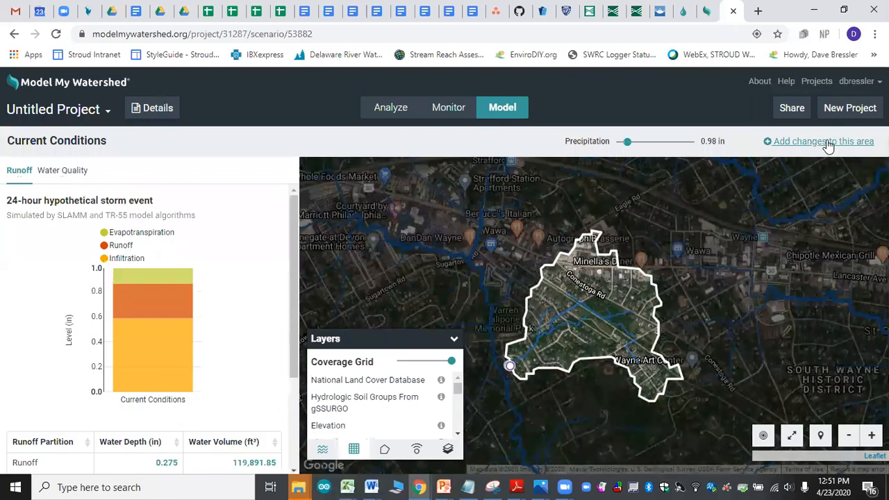
{"action": "left_click", "coordinate": [818, 142]}
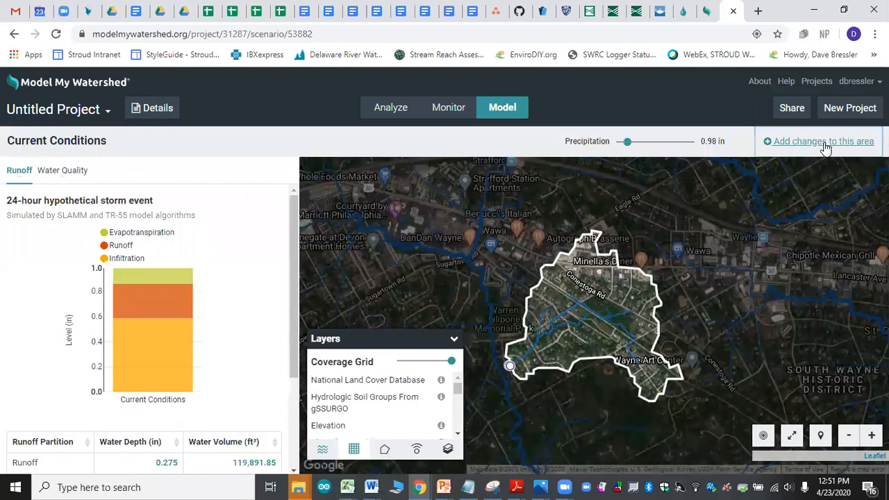
Step: Add a Rain Garden conservation practice as a four-sided area in the southwestern part of the watershed, south of the stream
{"action": "left_click", "coordinate": [568, 141]}
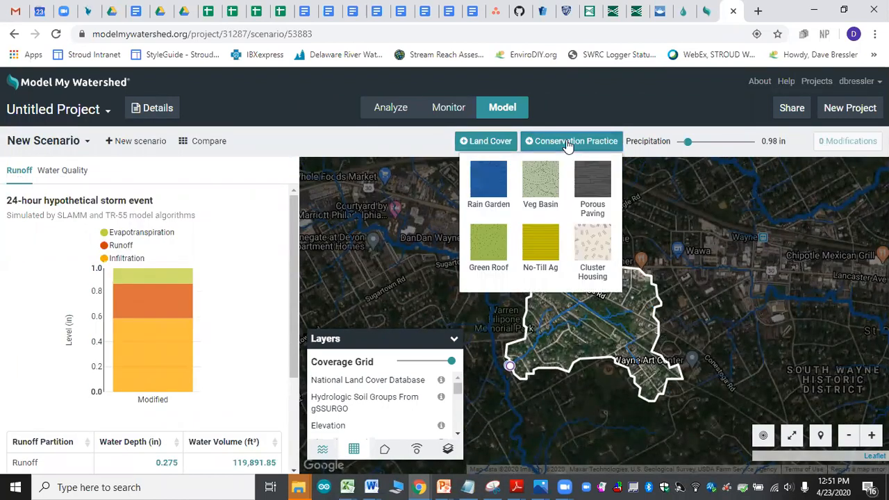
{"action": "left_click", "coordinate": [488, 179]}
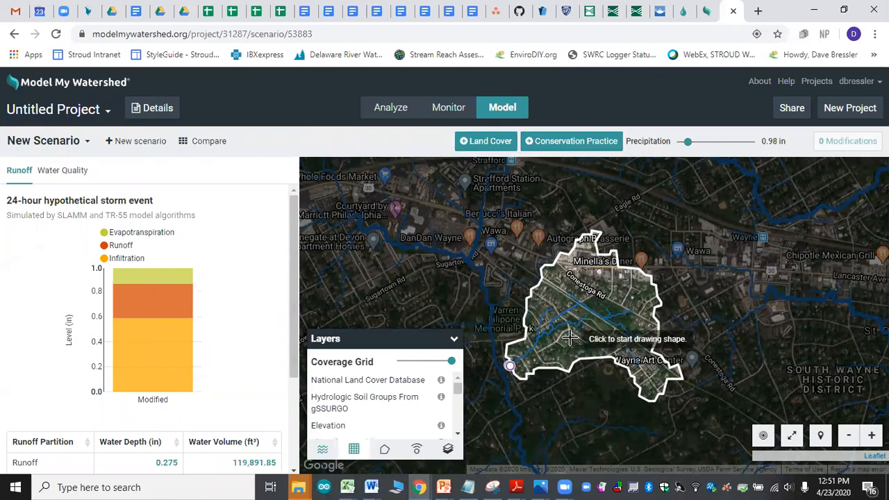
{"action": "left_click", "coordinate": [569, 337]}
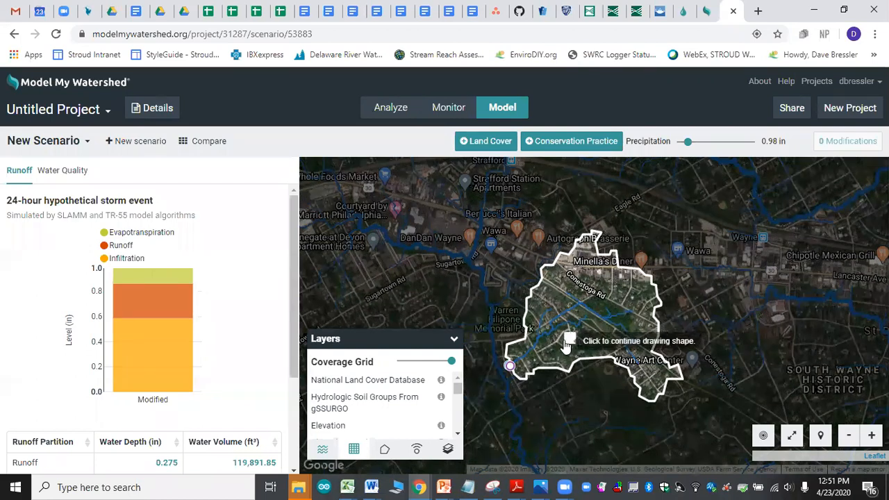
{"action": "left_click", "coordinate": [549, 350]}
{"action": "left_click", "coordinate": [542, 357]}
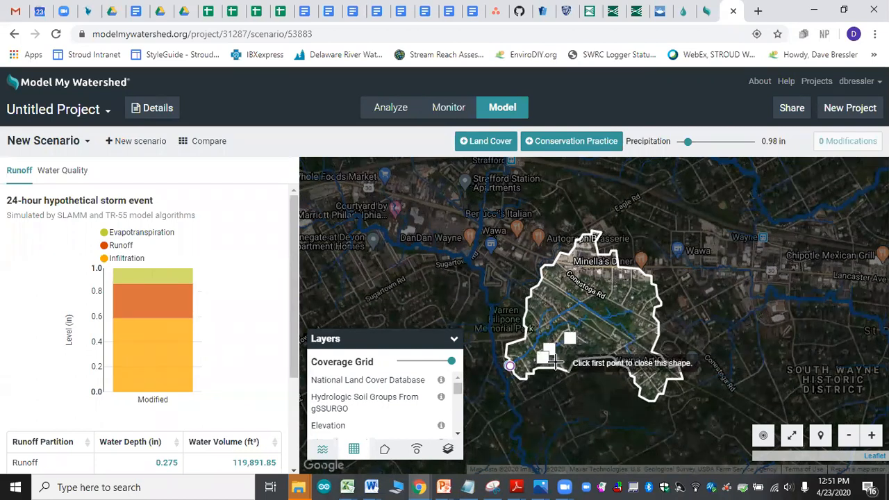
{"action": "left_click", "coordinate": [563, 366]}
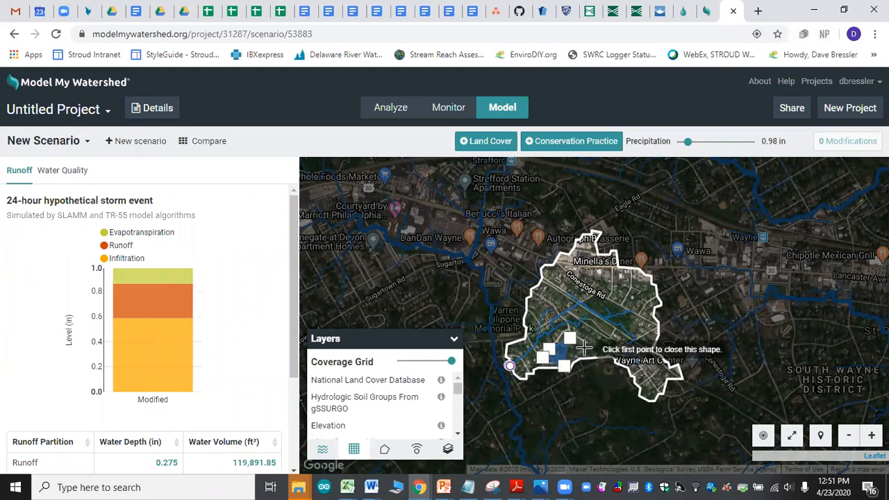
{"action": "left_click", "coordinate": [570, 339]}
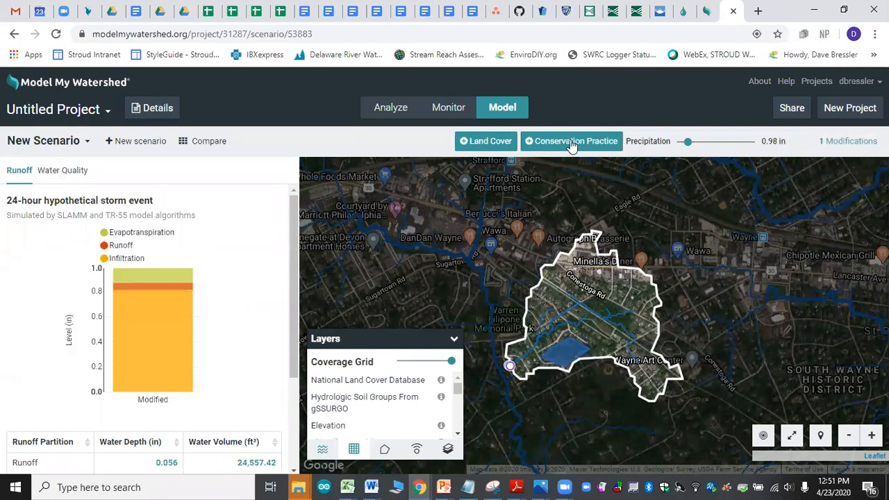
Step: Add a Veg Basin conservation practice as a large polygon across the middle of the watershed, northeast of the rain garden
{"action": "left_click", "coordinate": [571, 141]}
{"action": "left_click", "coordinate": [540, 178]}
{"action": "left_click", "coordinate": [587, 314]}
{"action": "left_click", "coordinate": [568, 326]}
{"action": "left_click", "coordinate": [592, 346]}
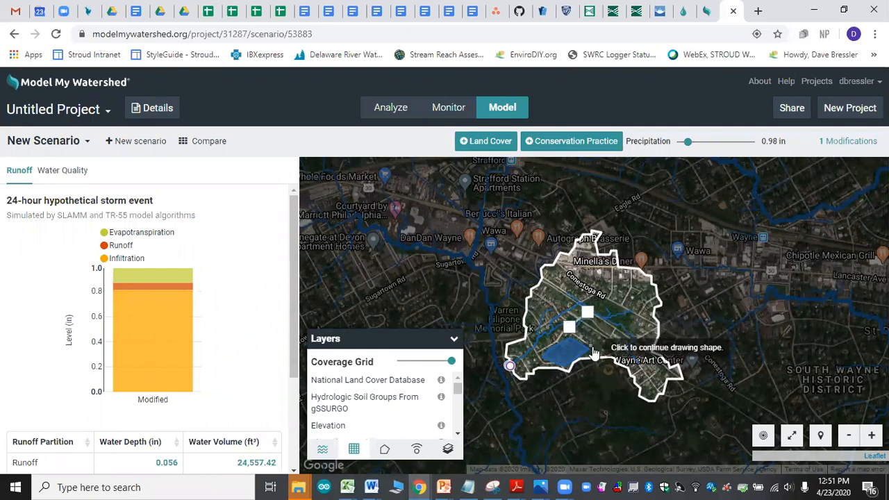
{"action": "left_click", "coordinate": [633, 351]}
{"action": "double_click", "coordinate": [641, 326]}
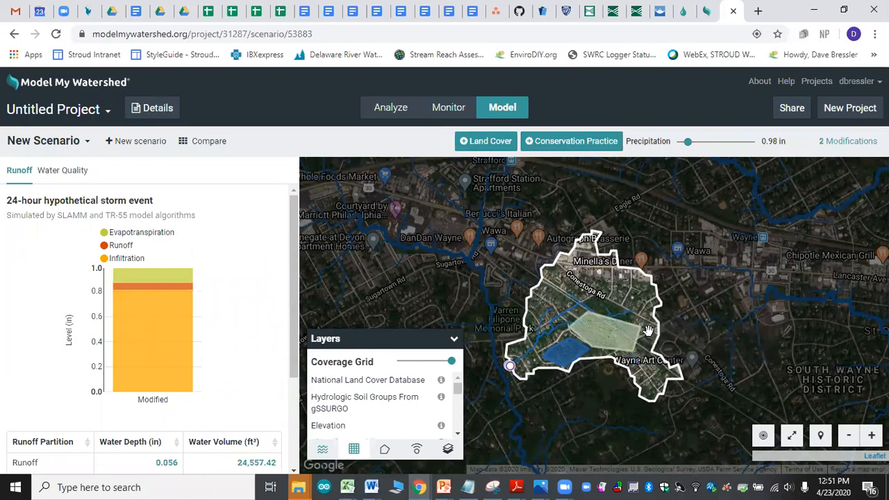
Step: Add a Green Roof conservation practice as a small polygon near the watershed's western edge, north of the stream
{"action": "left_click", "coordinate": [546, 143]}
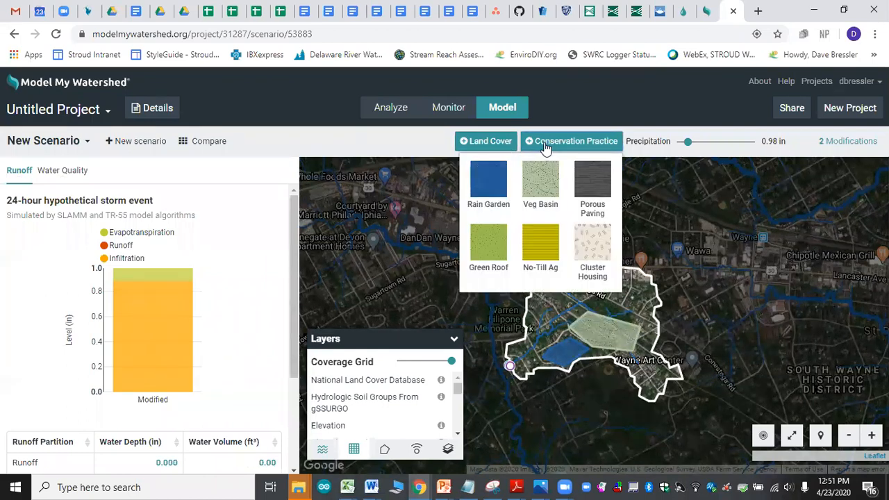
{"action": "left_click", "coordinate": [540, 243]}
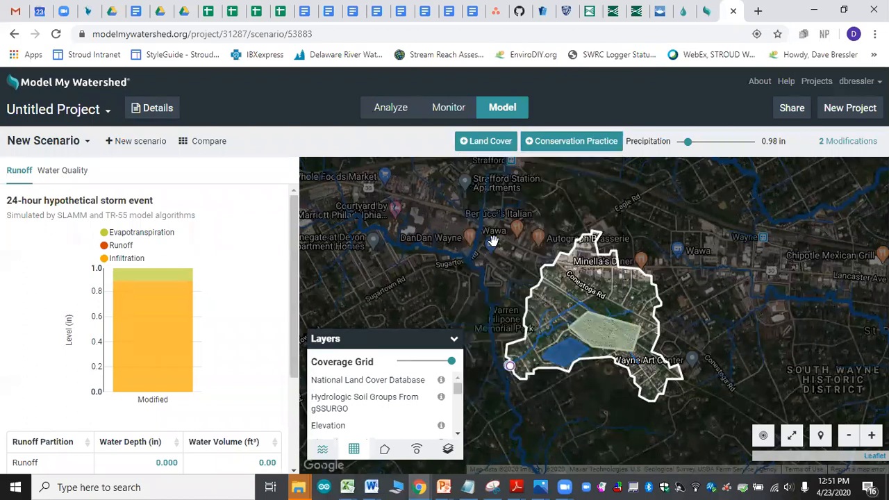
{"action": "left_click", "coordinate": [549, 290]}
{"action": "left_click", "coordinate": [535, 303]}
{"action": "left_click", "coordinate": [546, 314]}
{"action": "left_click", "coordinate": [549, 290]}
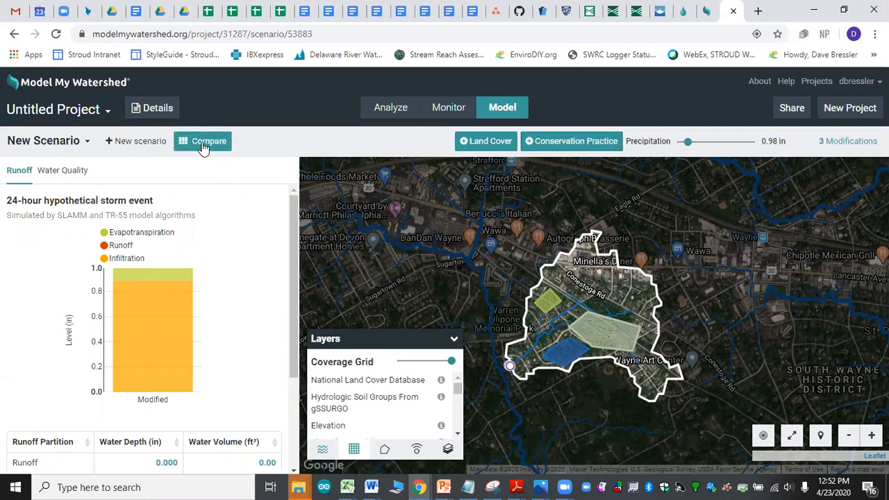
Step: Compare the scenarios and review the combined hydrology, evapotranspiration and runoff charts for forested, current and new conditions
{"action": "left_click", "coordinate": [203, 147]}
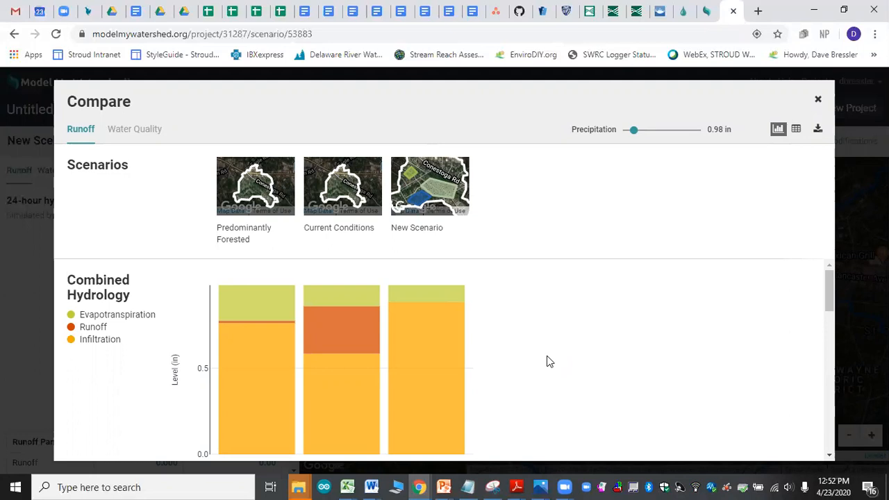
{"action": "mouse_move", "coordinate": [408, 368]}
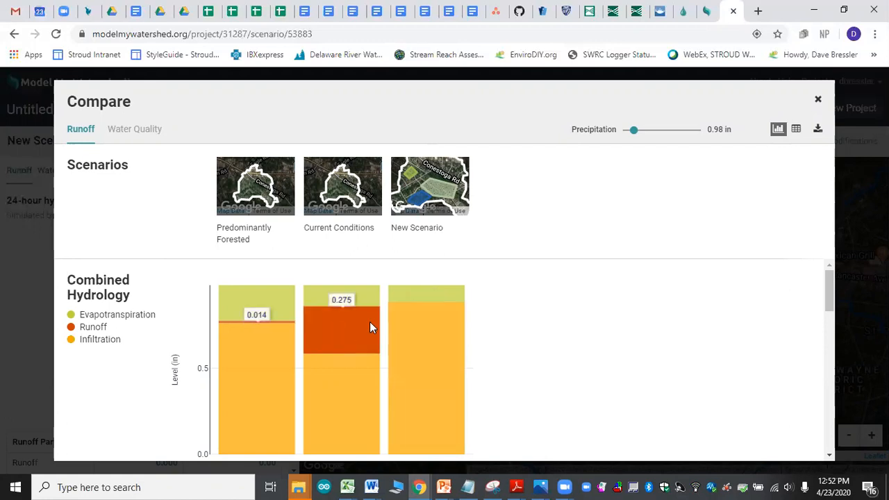
{"action": "scroll", "coordinate": [521, 368], "scroll_direction": "down", "scroll_amount": 2}
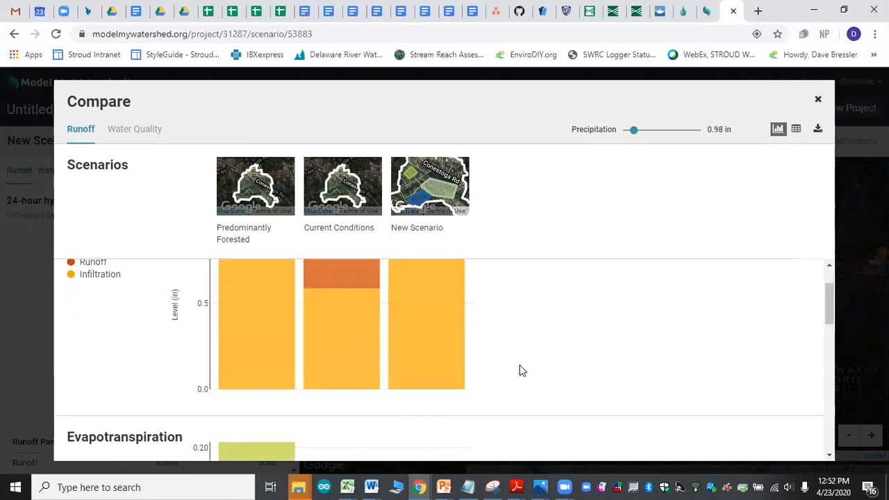
{"action": "scroll", "coordinate": [521, 370], "scroll_direction": "down", "scroll_amount": 5}
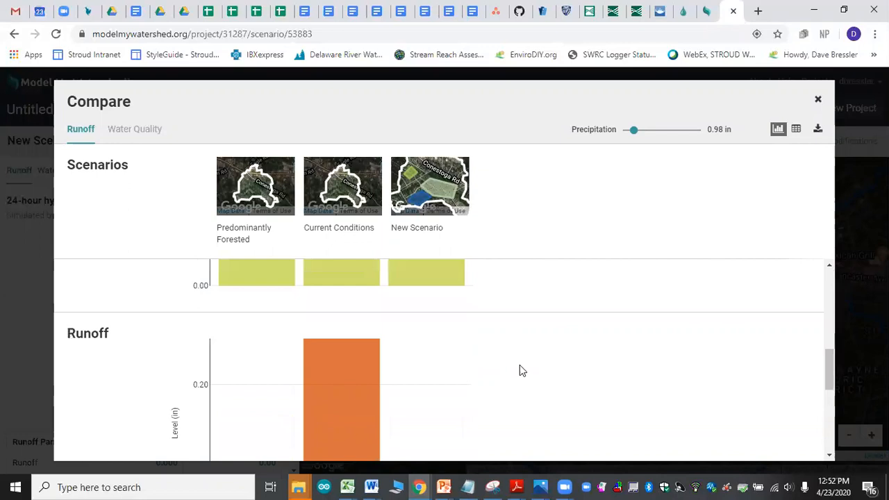
{"action": "scroll", "coordinate": [520, 368], "scroll_direction": "down", "scroll_amount": 3}
{"action": "scroll", "coordinate": [521, 369], "scroll_direction": "up", "scroll_amount": 4}
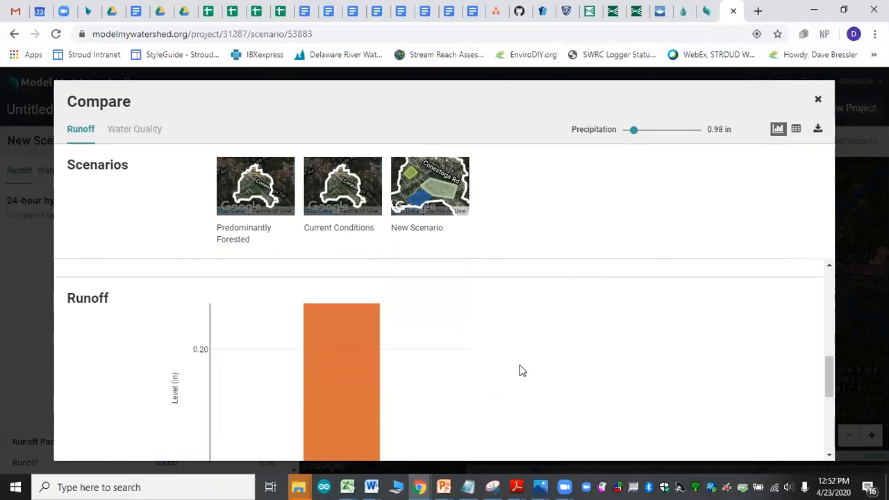
Step: Review the comparison's water quality charts for suspended solids, nitrogen and phosphorus, and close the comparison
{"action": "left_click", "coordinate": [118, 134]}
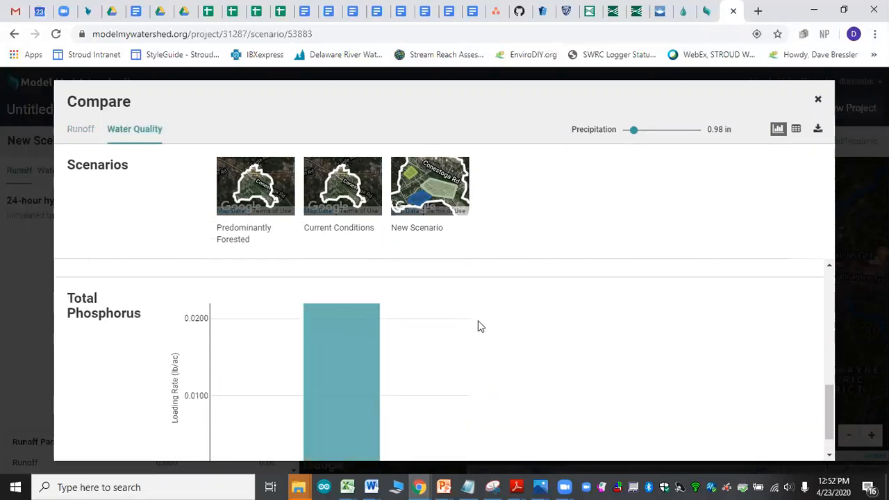
{"action": "scroll", "coordinate": [478, 323], "scroll_direction": "down", "scroll_amount": 1}
{"action": "scroll", "coordinate": [478, 322], "scroll_direction": "down", "scroll_amount": 3}
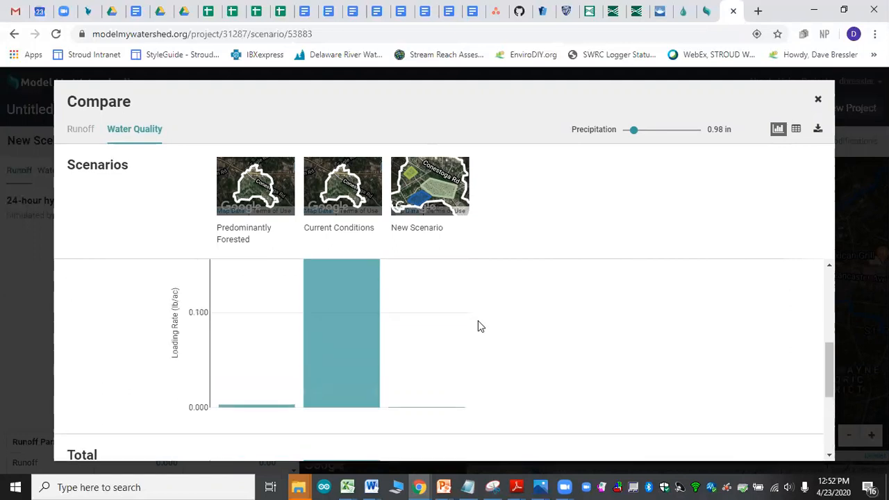
{"action": "scroll", "coordinate": [477, 326], "scroll_direction": "up", "scroll_amount": 3}
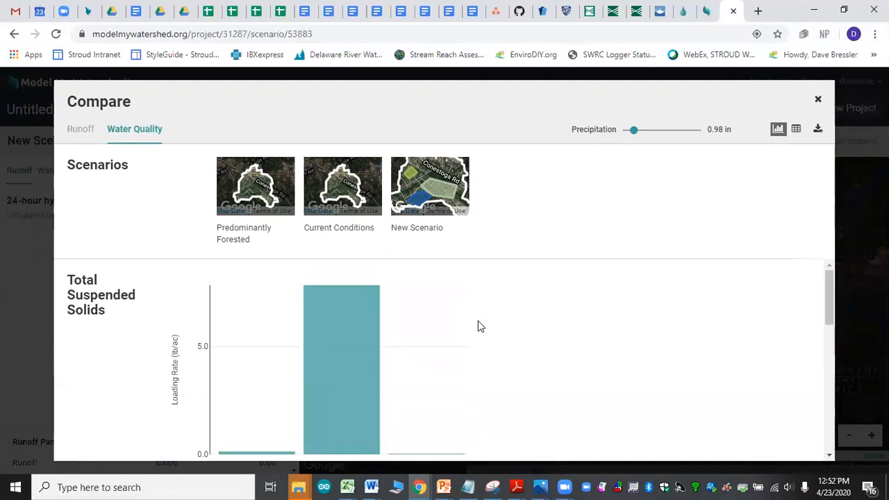
{"action": "scroll", "coordinate": [479, 326], "scroll_direction": "down", "scroll_amount": 5}
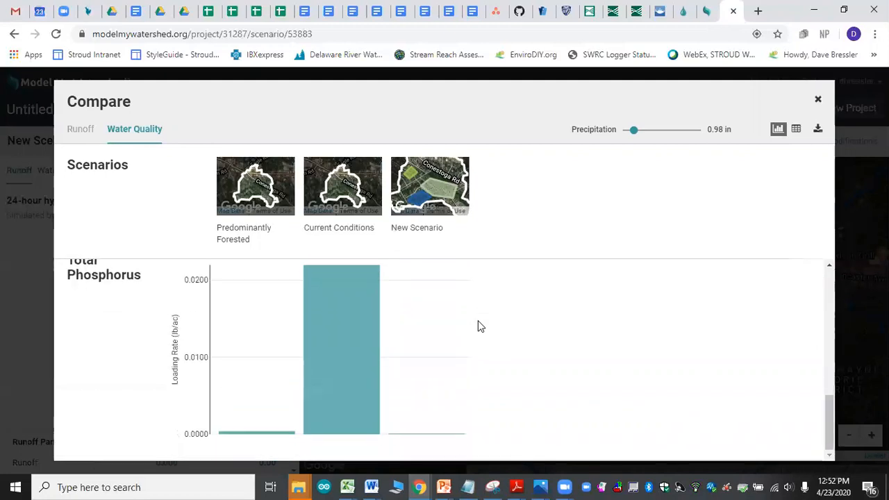
{"action": "scroll", "coordinate": [478, 326], "scroll_direction": "up", "scroll_amount": 6}
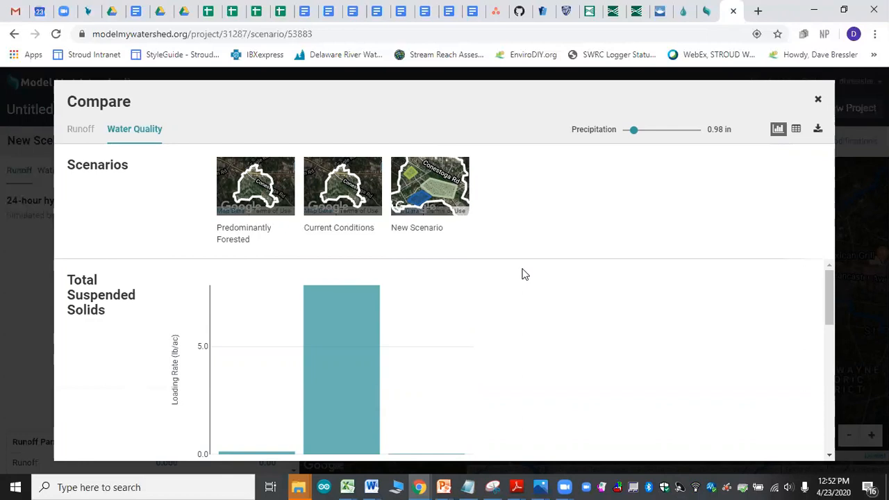
{"action": "scroll", "coordinate": [424, 319], "scroll_direction": "down", "scroll_amount": 2}
{"action": "scroll", "coordinate": [433, 323], "scroll_direction": "up", "scroll_amount": 2}
{"action": "left_click", "coordinate": [820, 102]}
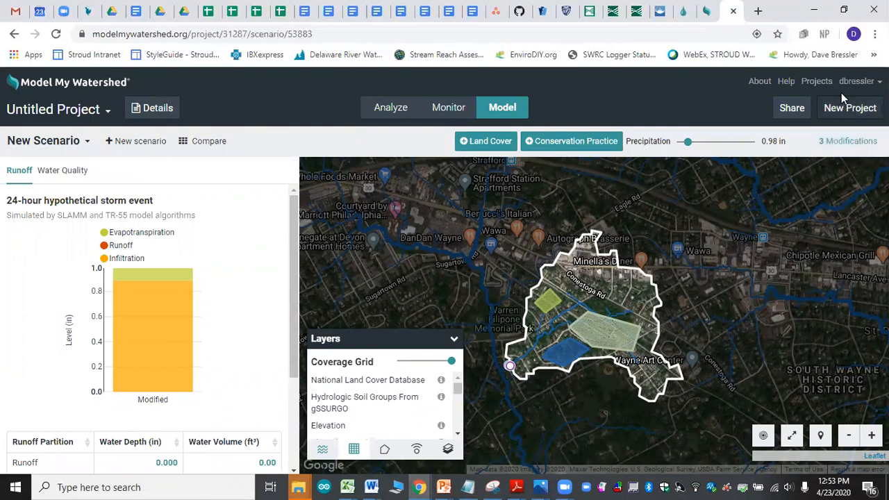
{"action": "left_click", "coordinate": [86, 142]}
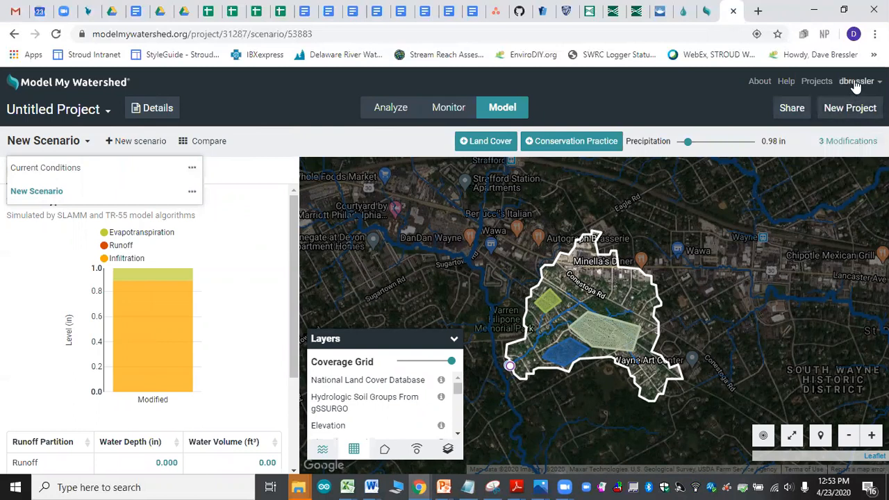
{"action": "left_click", "coordinate": [857, 81]}
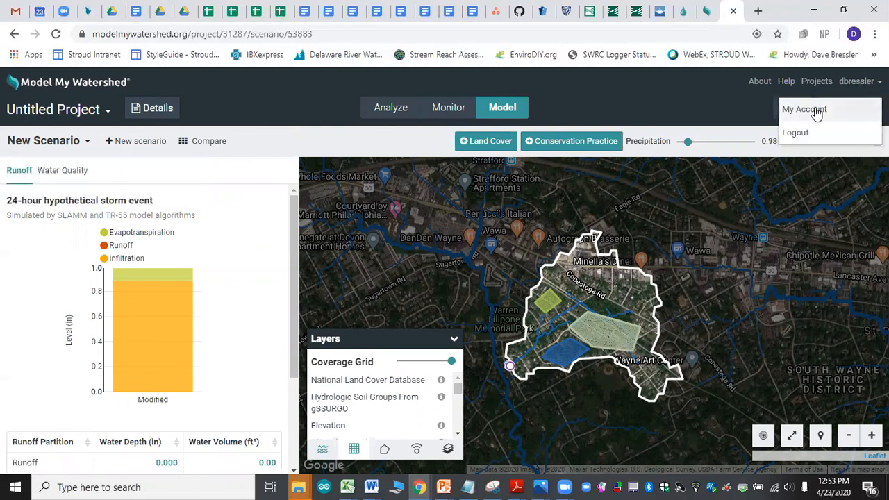
{"action": "left_click", "coordinate": [742, 108]}
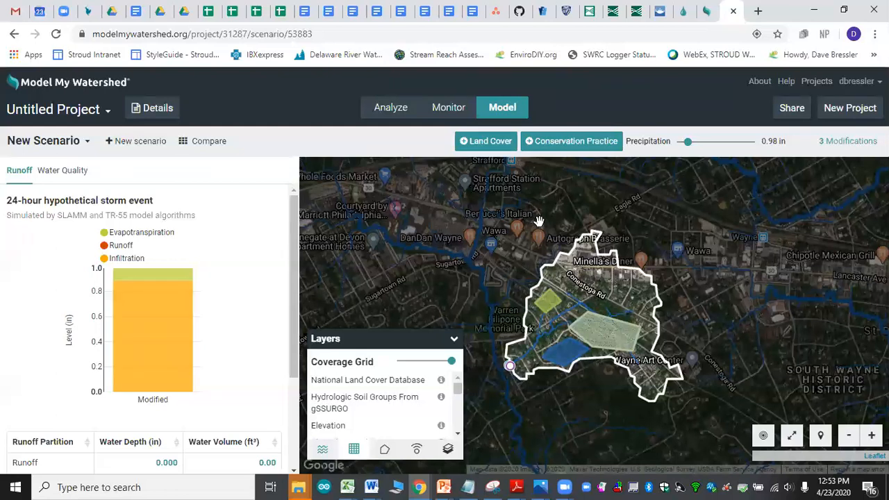
Step: Switch to the DCVA_WS101_ModelMW presentation in PowerPoint and look through its slide thumbnails past the Overview slide
{"action": "left_click", "coordinate": [445, 486]}
{"action": "left_click", "coordinate": [292, 413]}
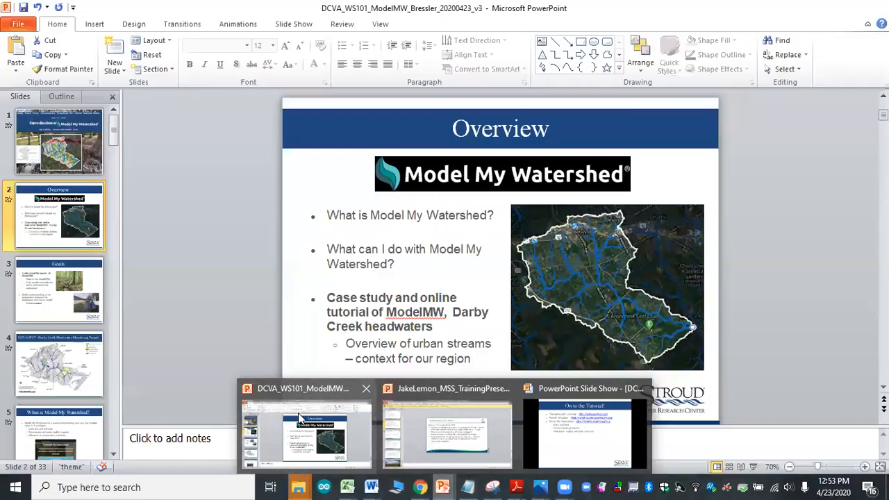
{"action": "scroll", "coordinate": [49, 354], "scroll_direction": "down", "scroll_amount": 5}
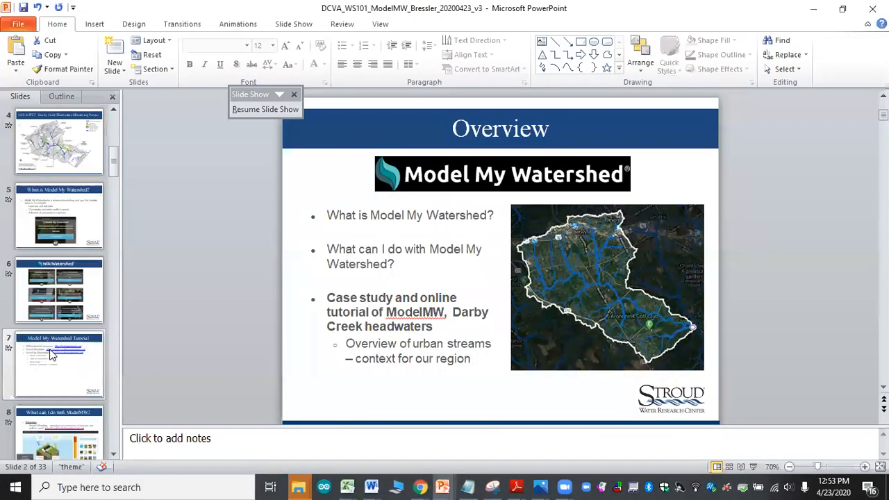